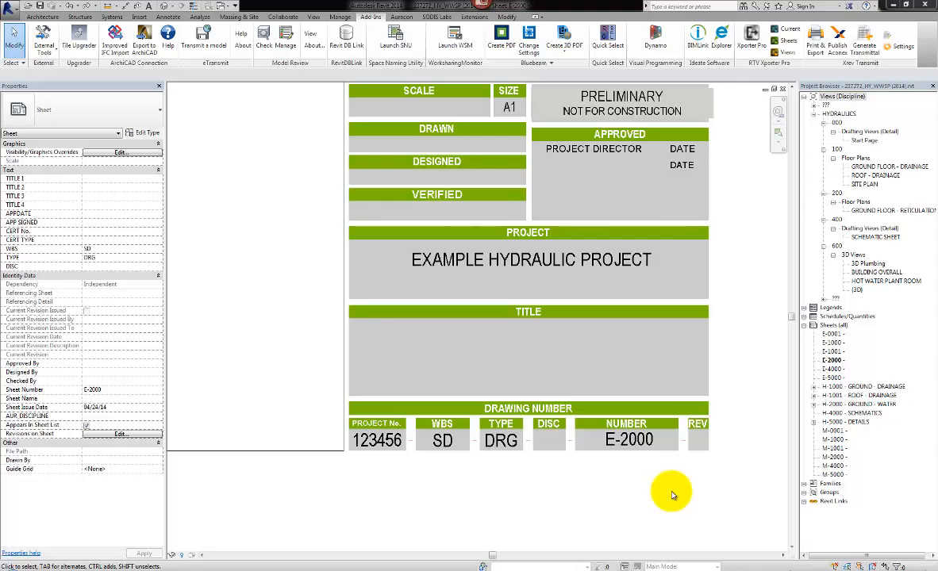
Renumber sheet E-2000 to 2000 and rename it AA
right_click(833, 359)
click(839, 483)
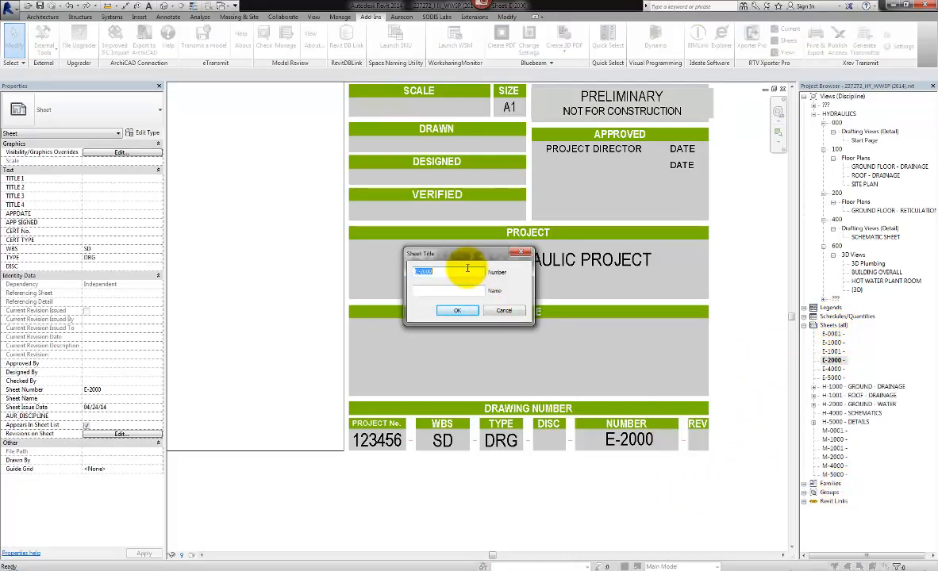
text(2000)
key(Tab)
text(AA)
click(459, 311)
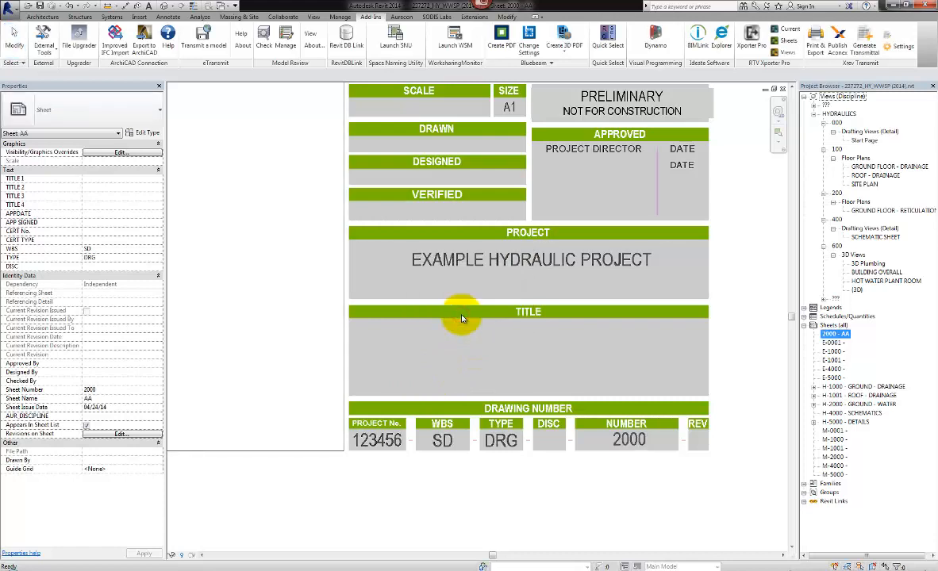
Try renumbering sheet M-2000 to 2000 named AA, dismiss the duplicate-number error, and undo
click(833, 458)
right_click(833, 457)
click(844, 403)
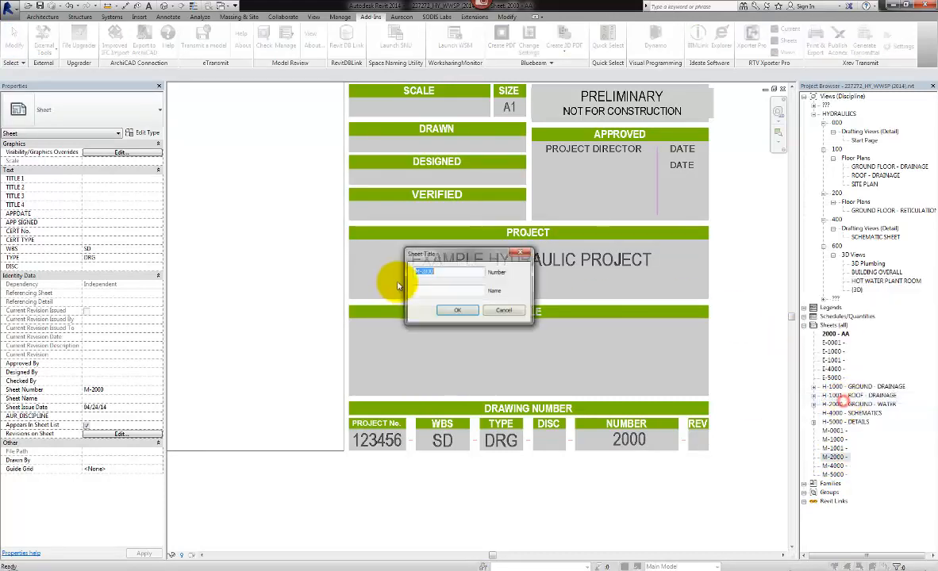
text(2000)
key(Tab)
text(AA)
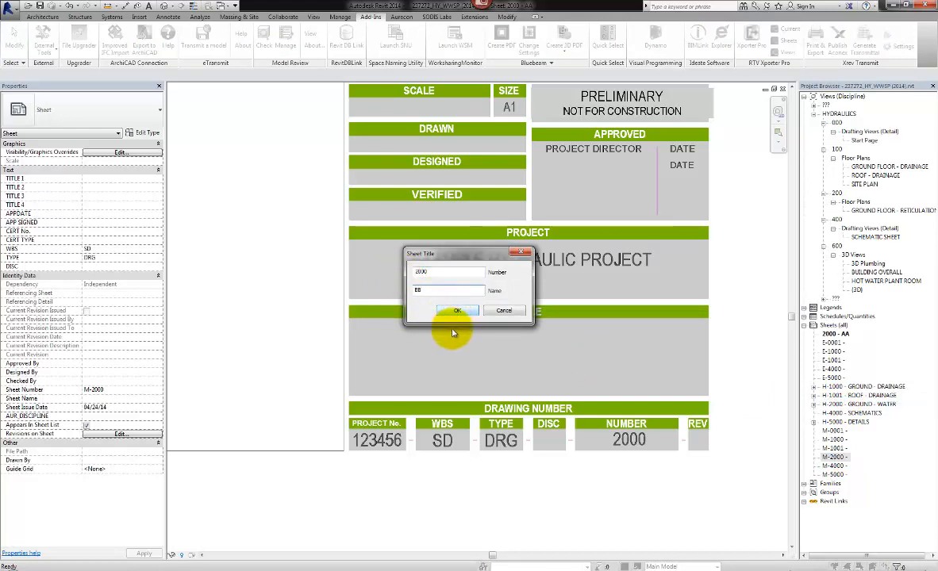
click(455, 311)
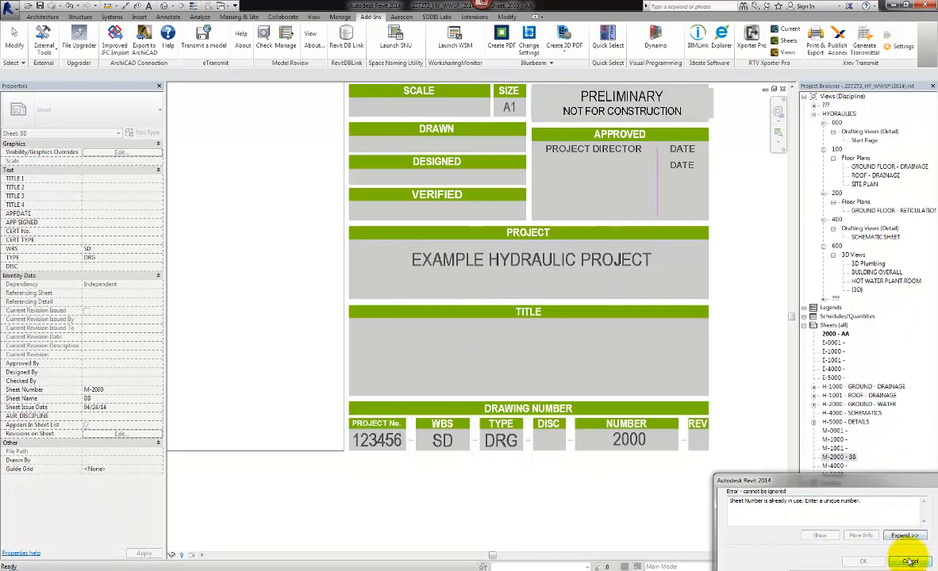
click(909, 561)
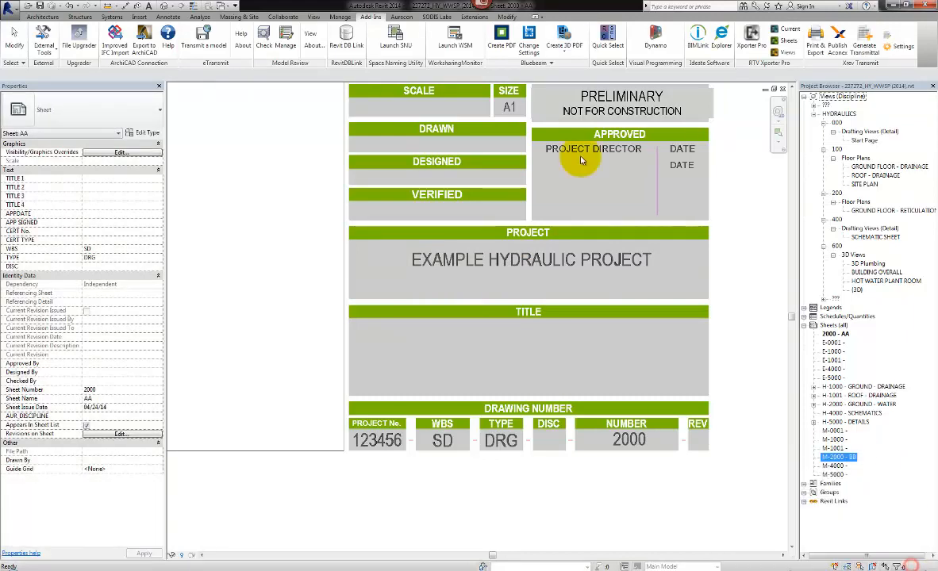
click(66, 6)
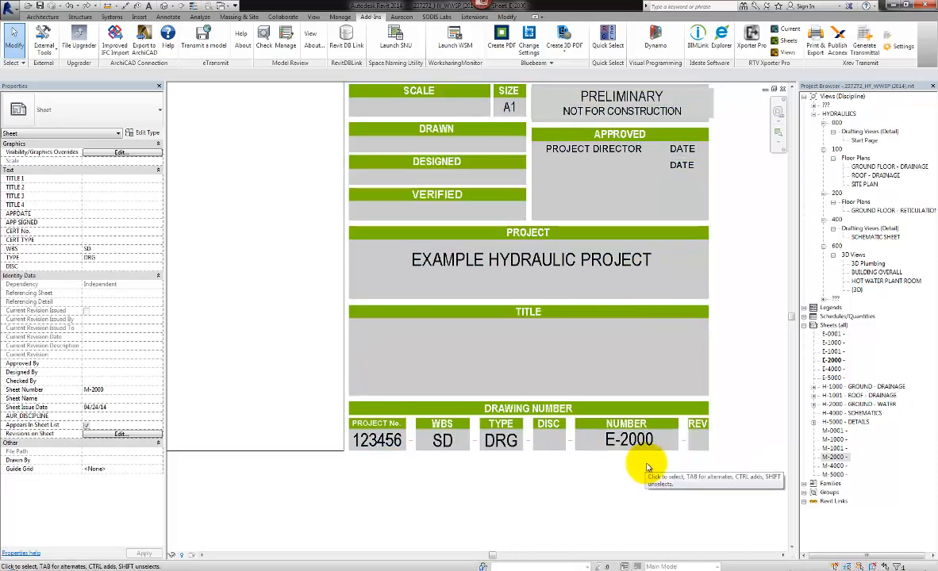
Select the sheet's title block and open its family for editing
click(661, 498)
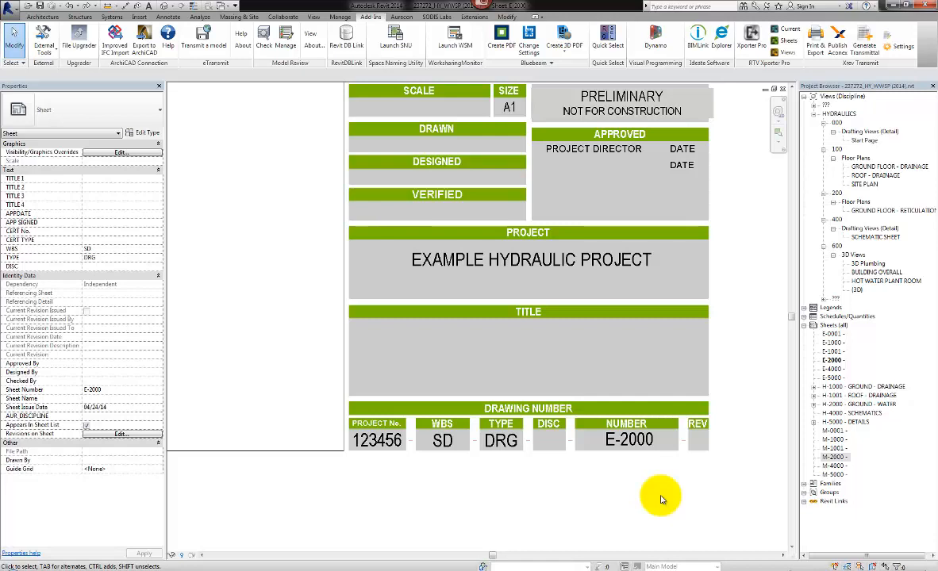
click(667, 498)
click(666, 504)
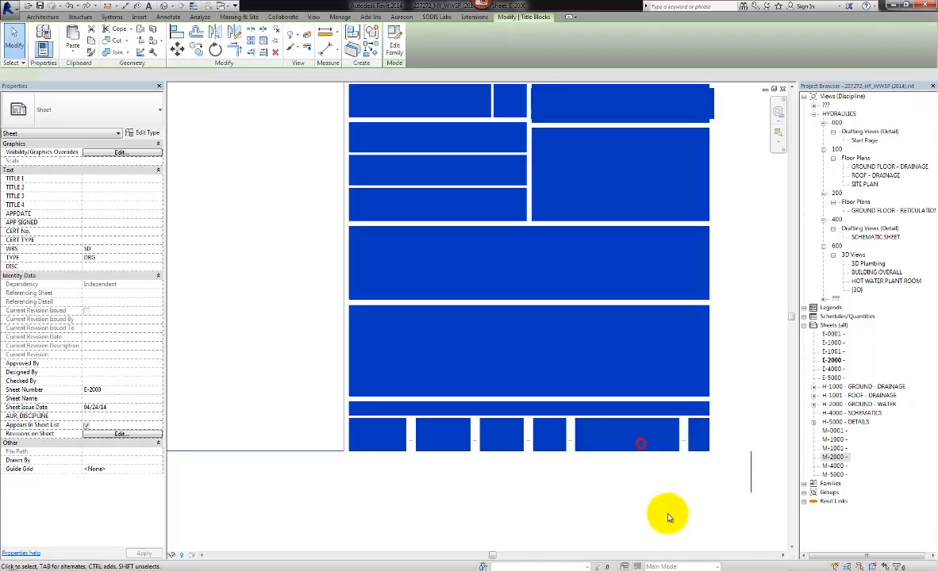
click(394, 43)
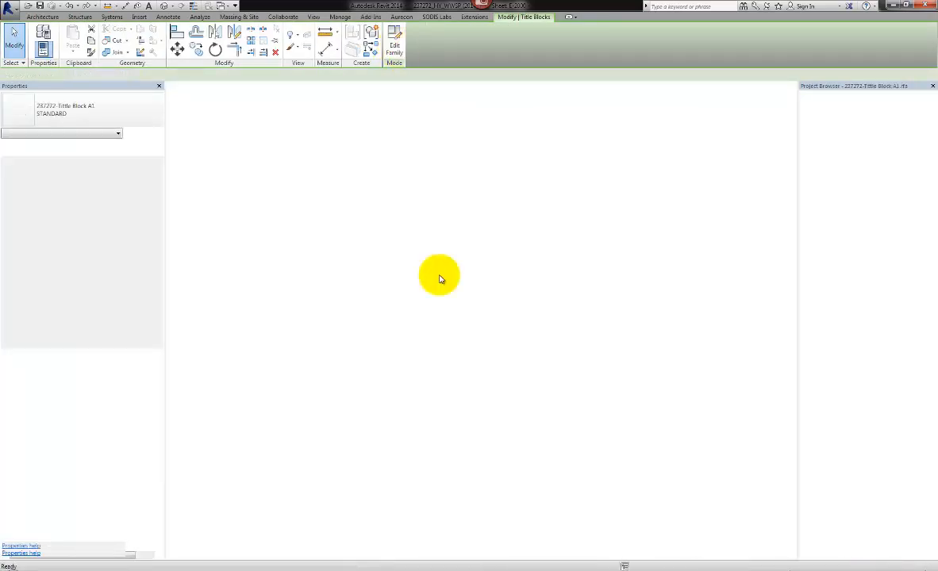
scroll(538, 381, up, 8)
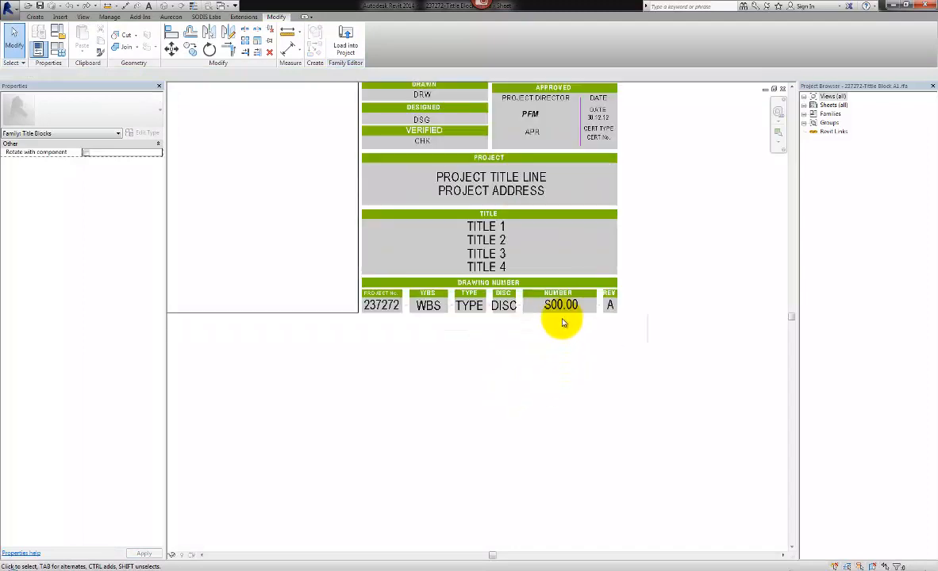
Remove Sheet Number from the S00.00 drawing-number label and begin adding a new parameter
click(541, 280)
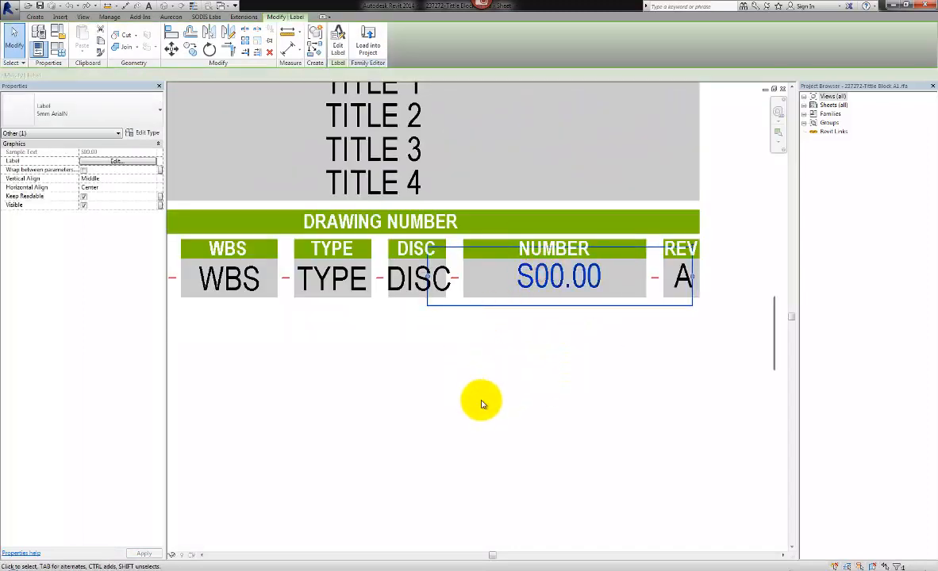
click(339, 40)
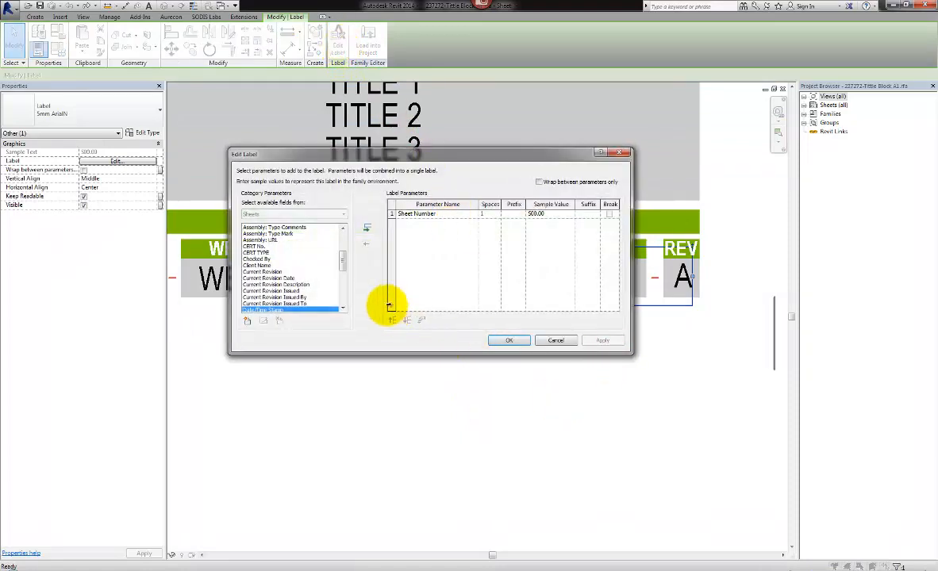
click(426, 215)
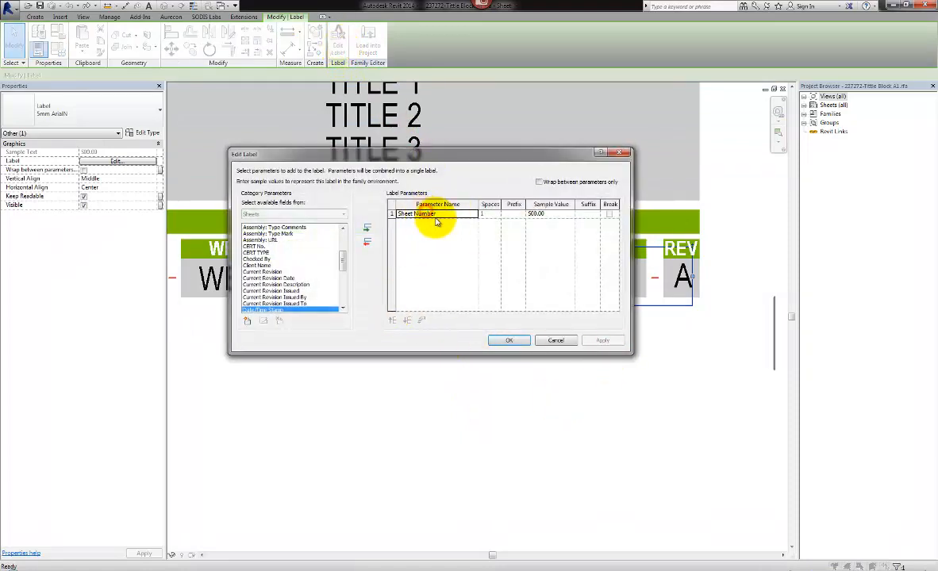
click(366, 242)
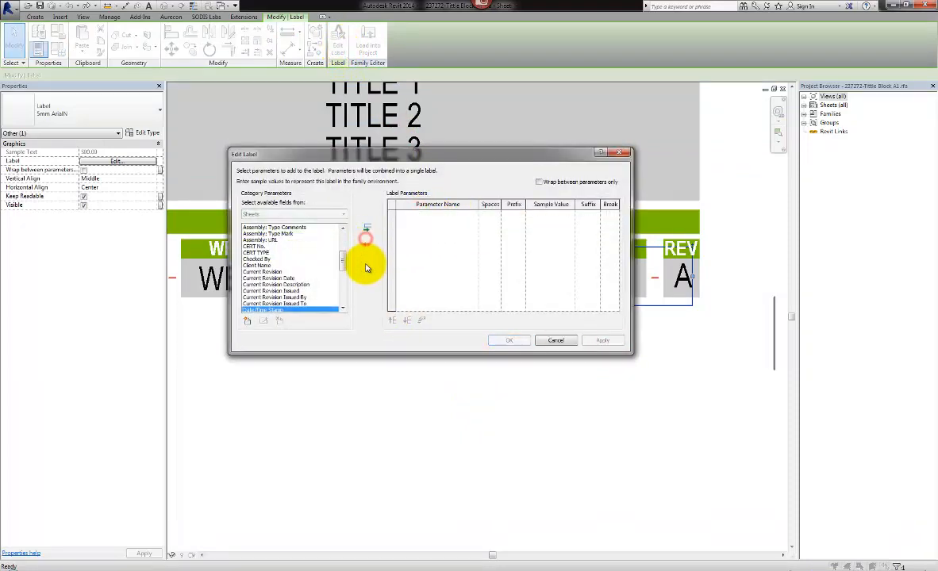
click(247, 324)
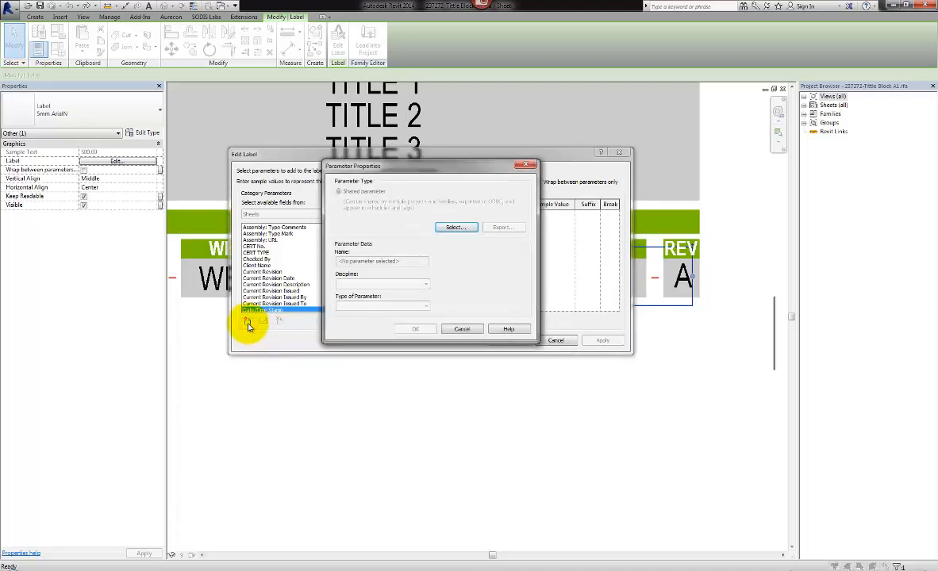
Create a new shared parameter file named 'MOTIONGATE SHARE PARAMS'
click(456, 228)
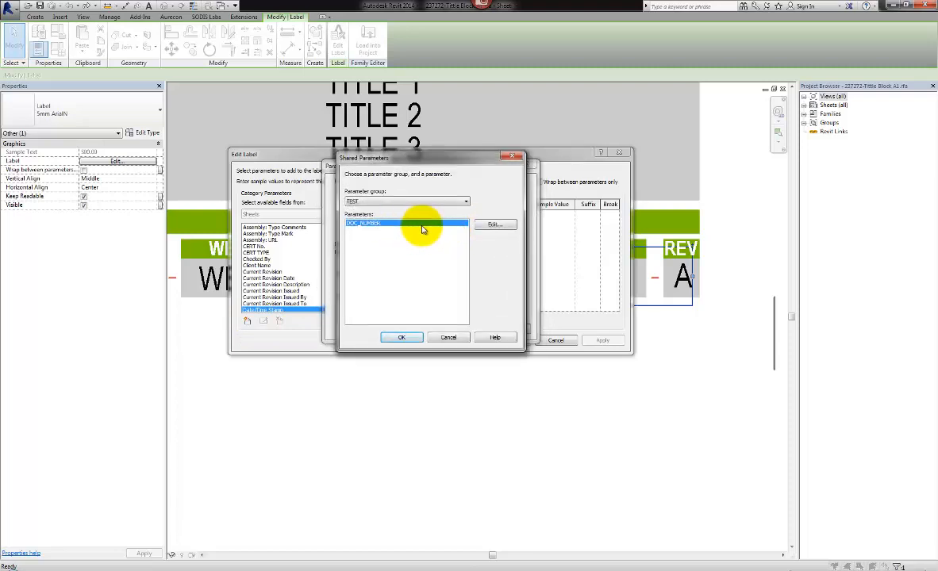
drag(412, 159, 635, 165)
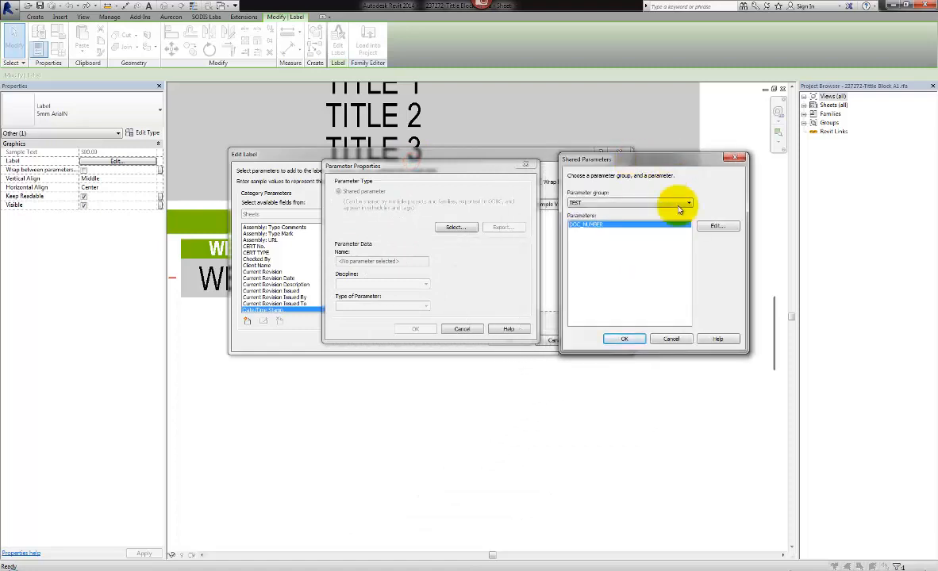
click(716, 228)
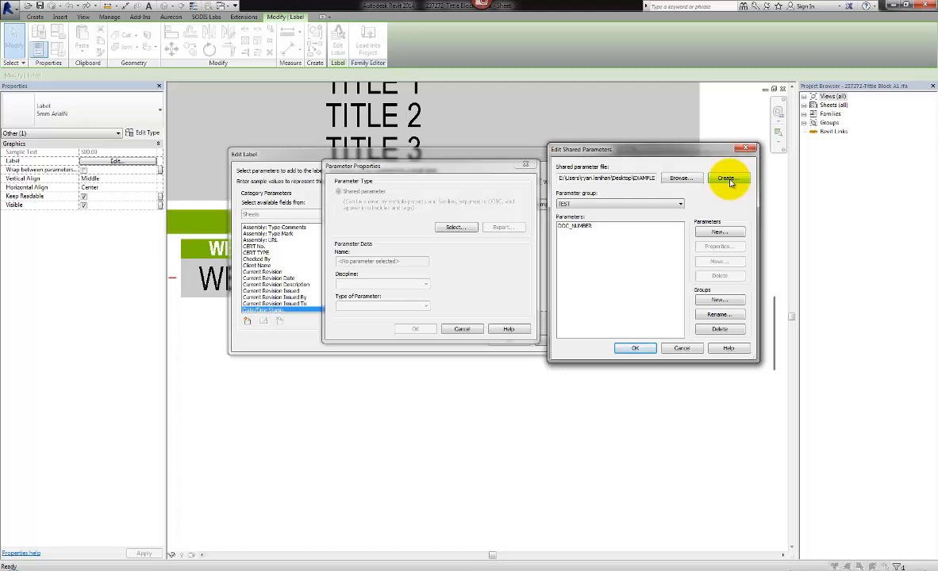
click(728, 179)
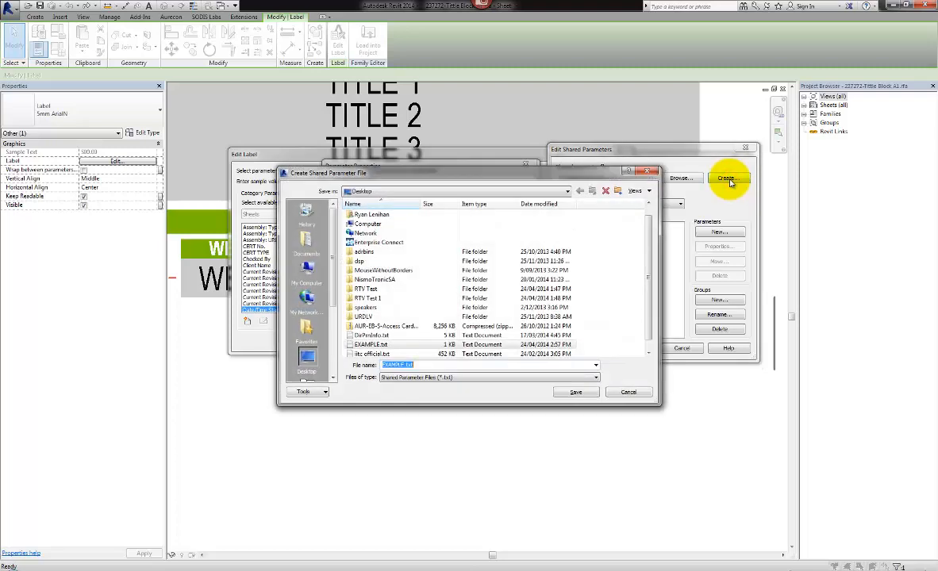
text(MOTIONGATE SHARE)
text(PARAMS)
key(Return)
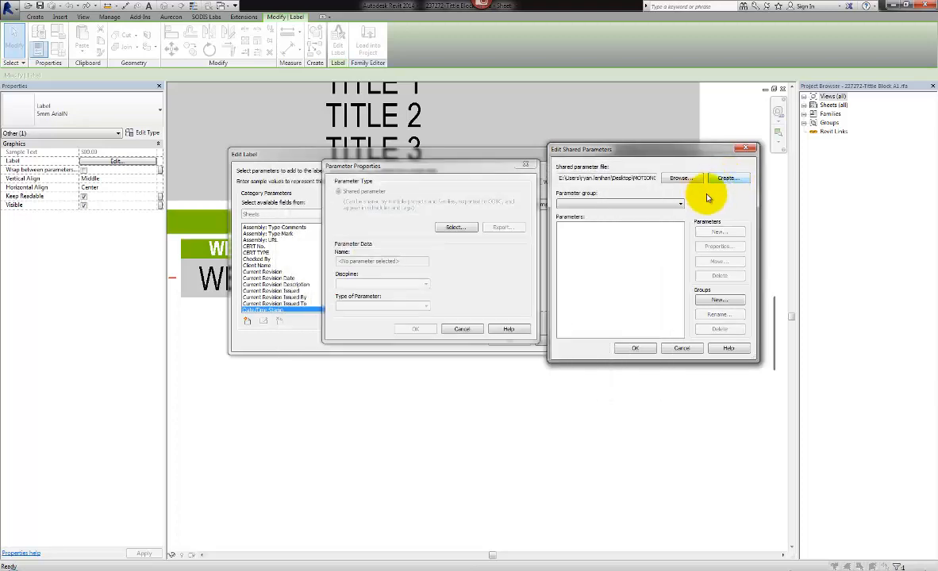
Add a SHEETS group with a Text parameter DOC_NUMBER and choose it for the label
click(717, 306)
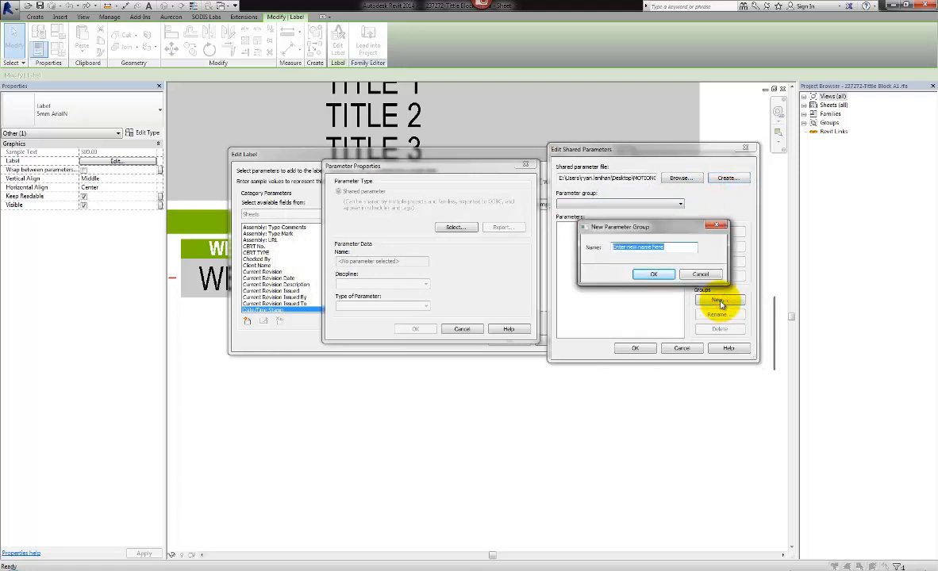
text(SHEETS)
key(Return)
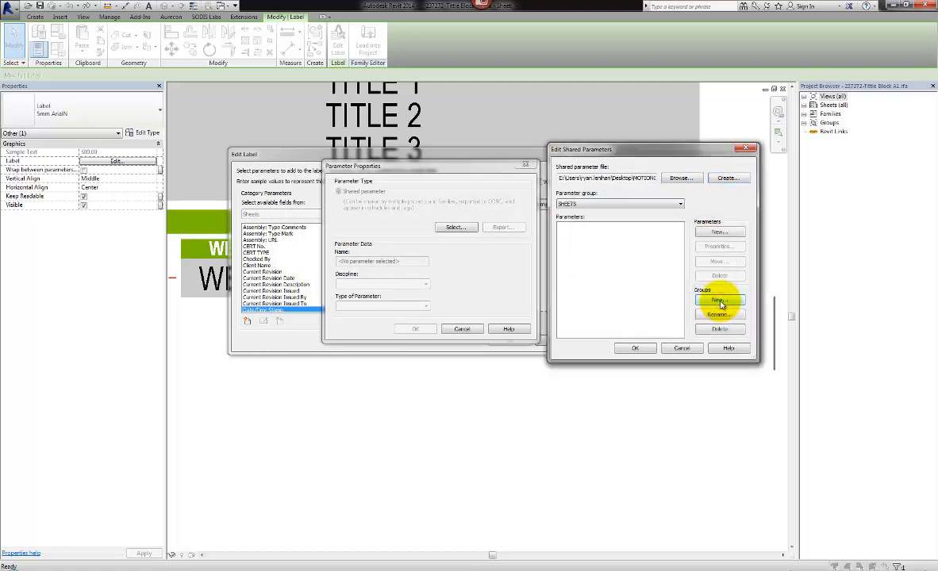
click(718, 232)
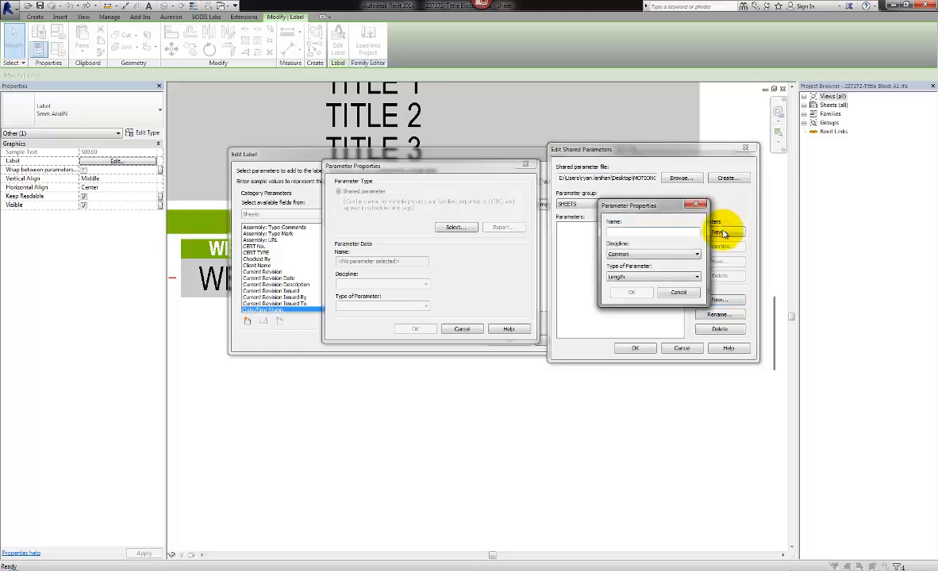
text(DOC_NUM)
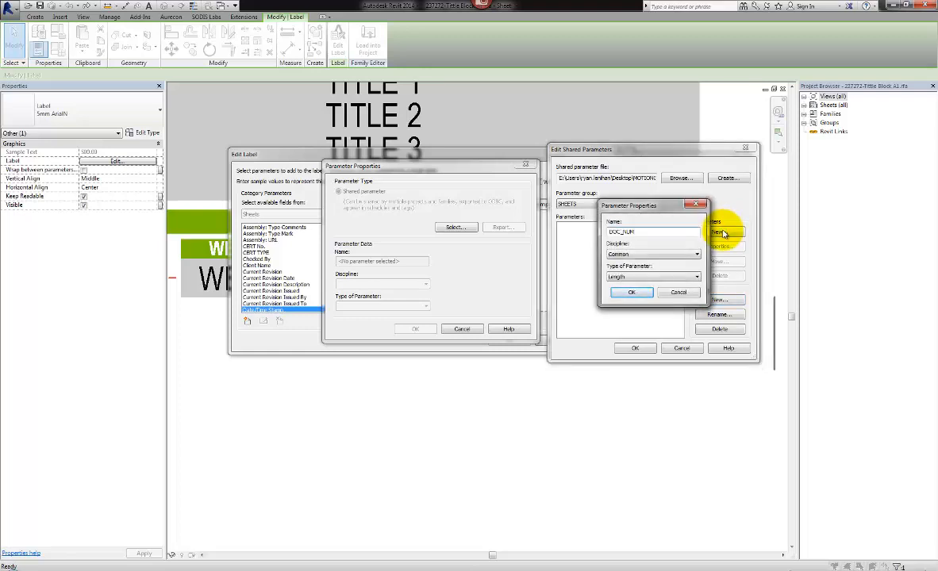
text(B)
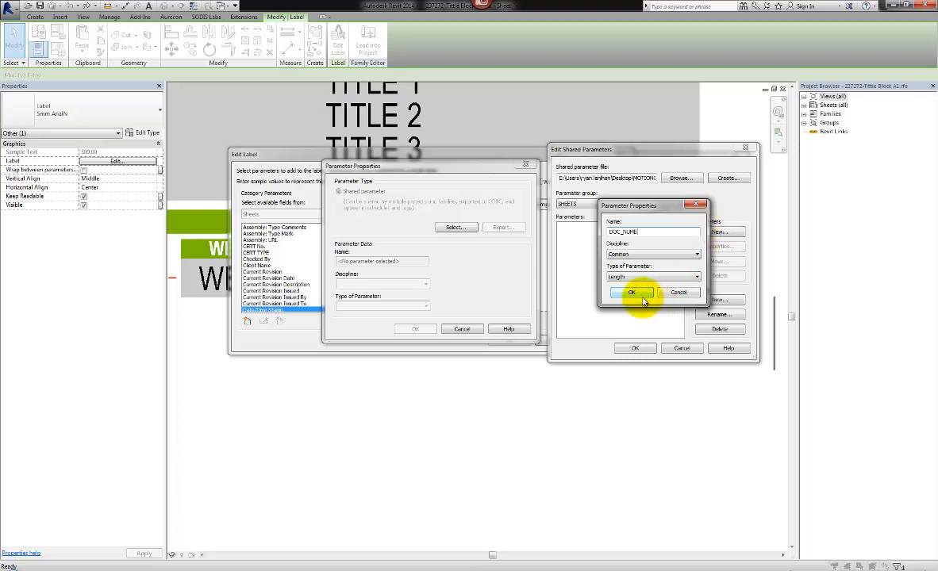
text(ER)
click(639, 276)
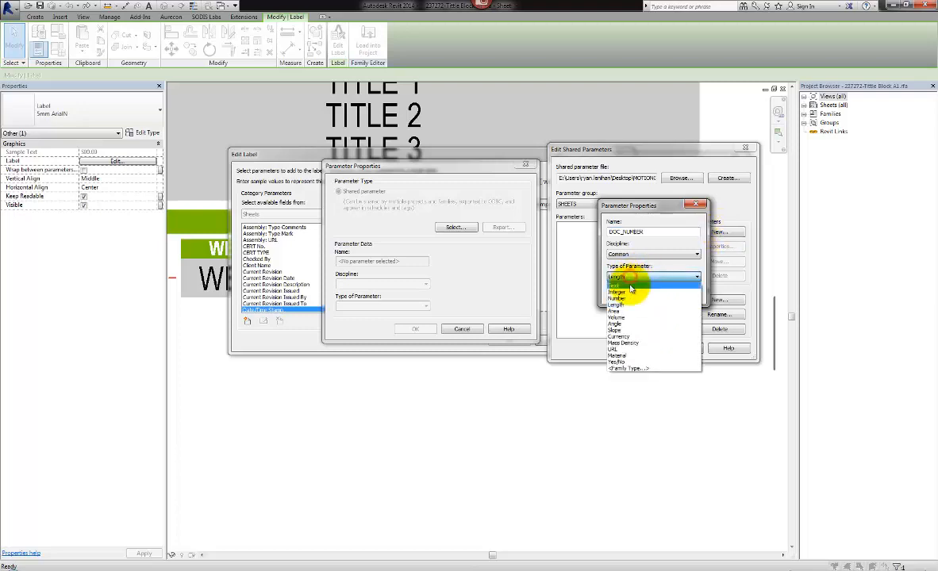
click(631, 290)
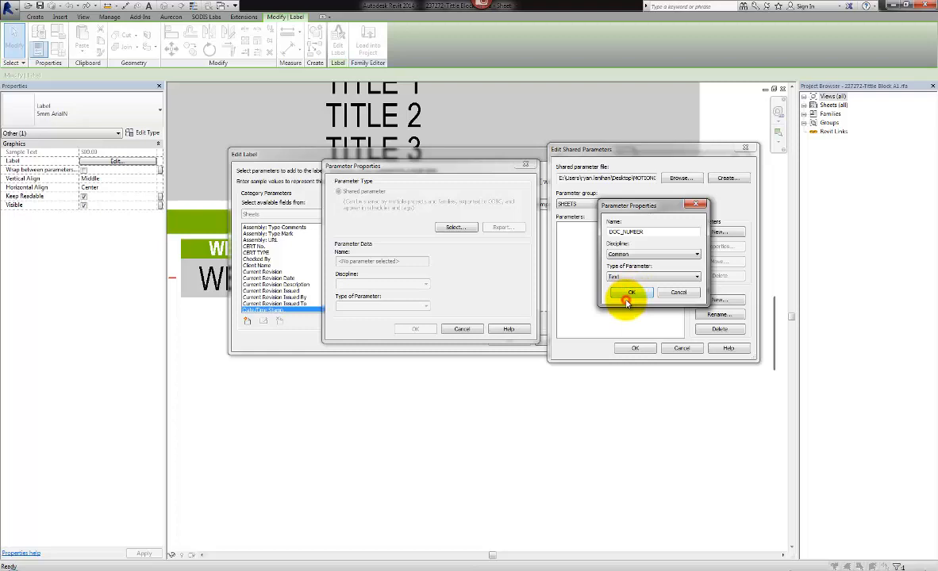
click(631, 293)
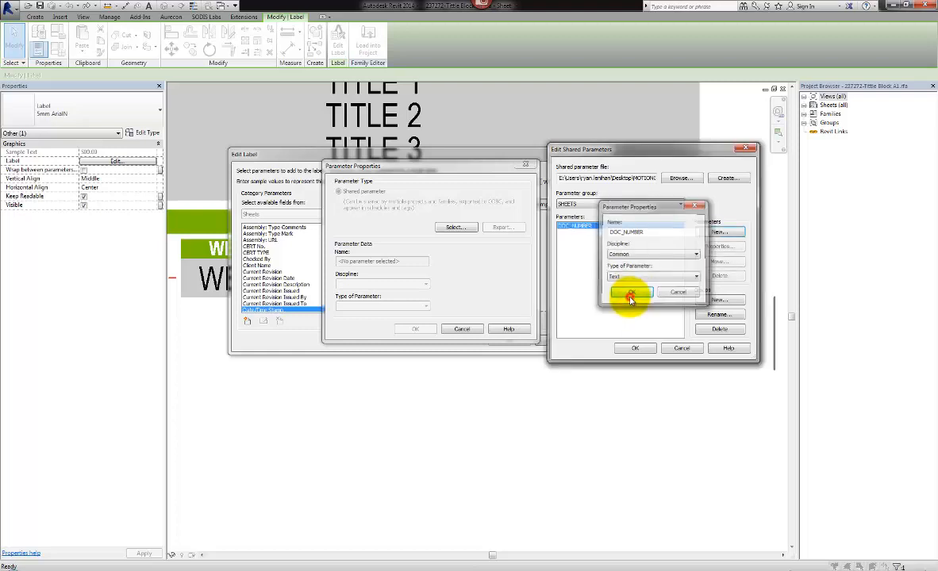
click(634, 347)
click(623, 339)
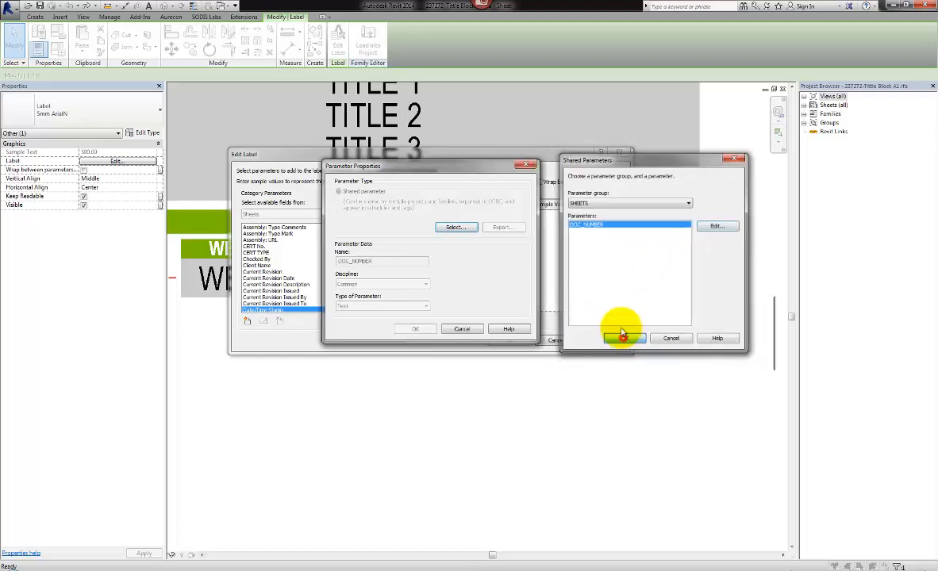
Put DOC_NUMBER in the NUMBER label with sample value 0001, then deselect the label
click(413, 330)
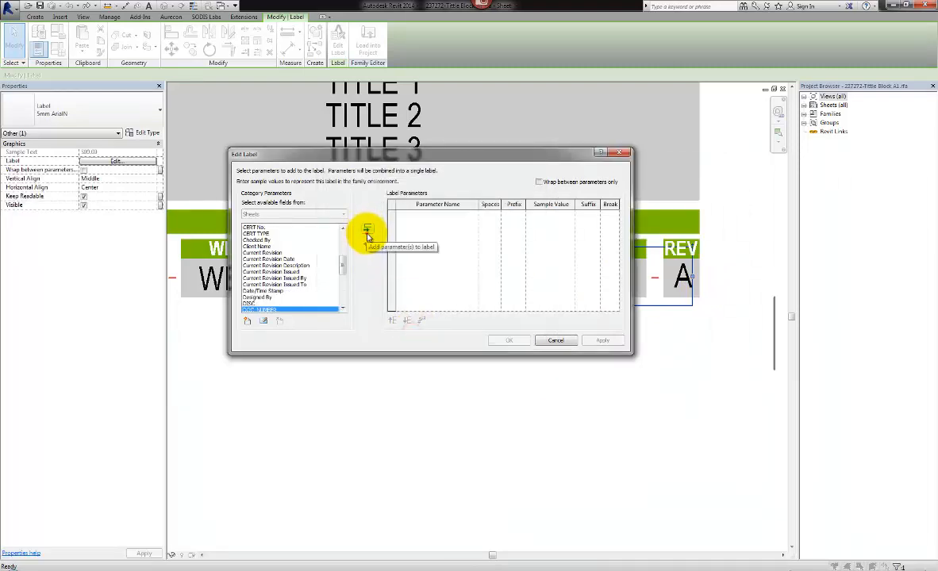
click(367, 235)
click(565, 218)
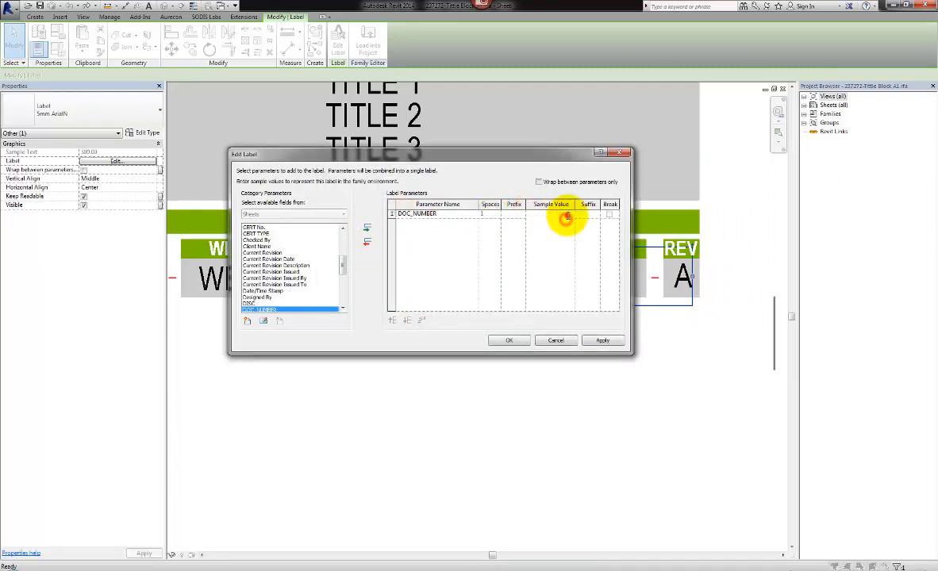
text(0001)
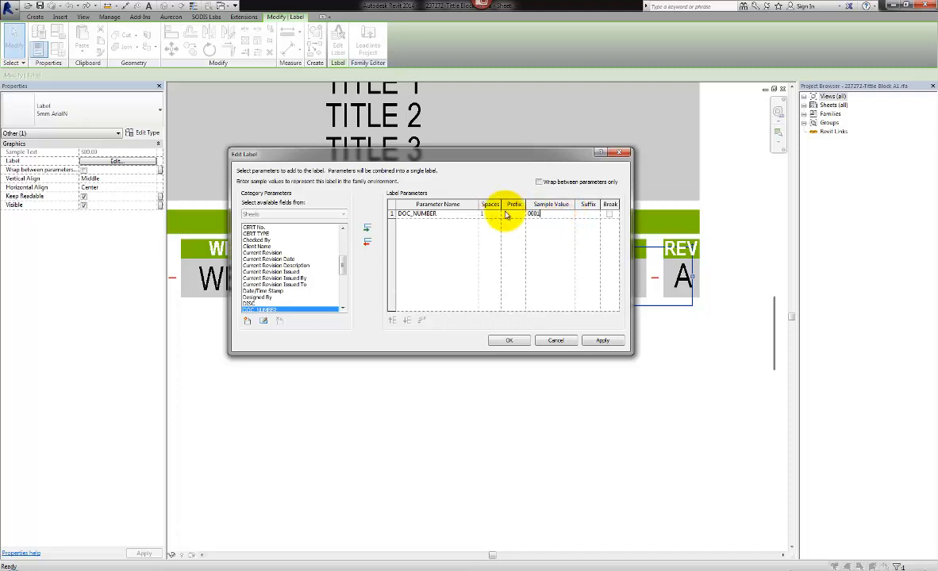
click(511, 340)
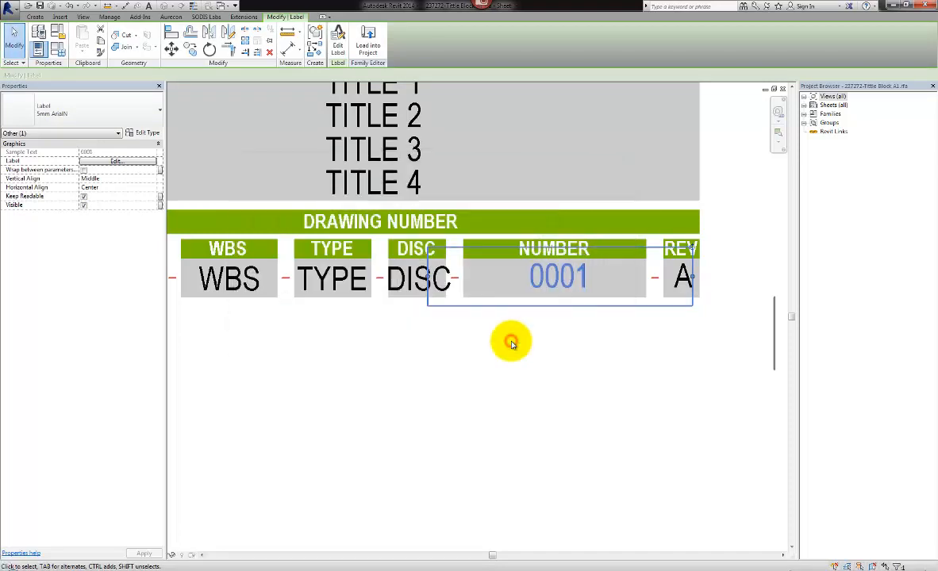
click(528, 359)
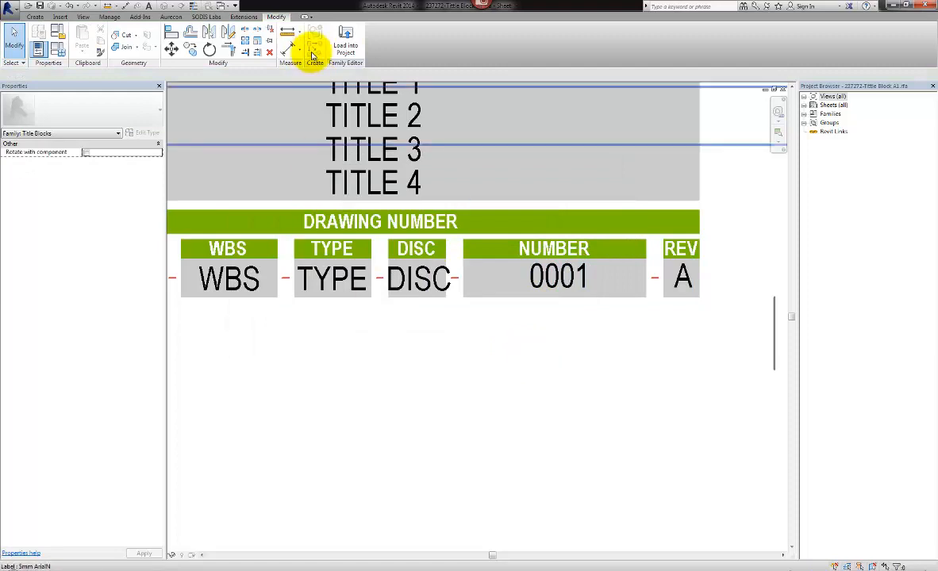
Reload the edited title block, overwriting the existing version and its parameter values
click(348, 38)
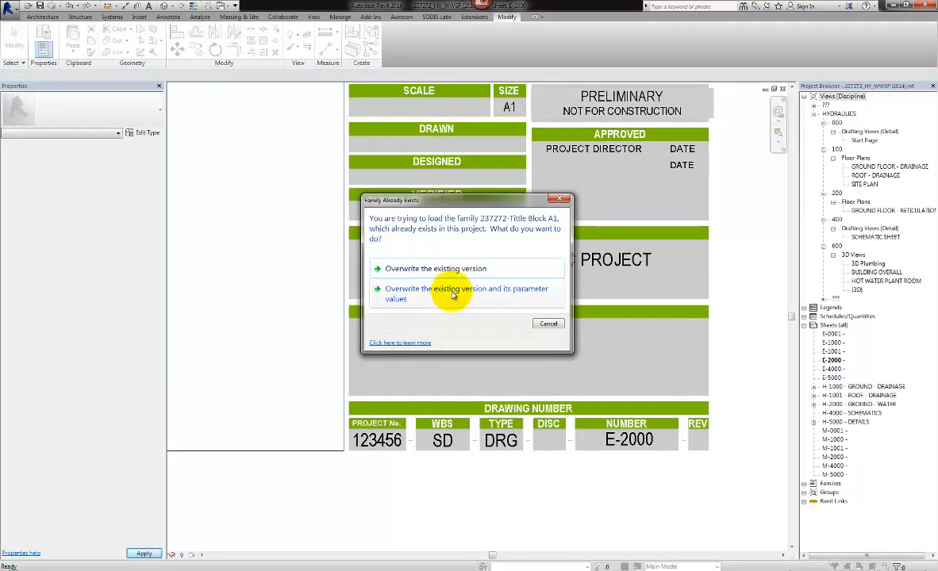
click(453, 294)
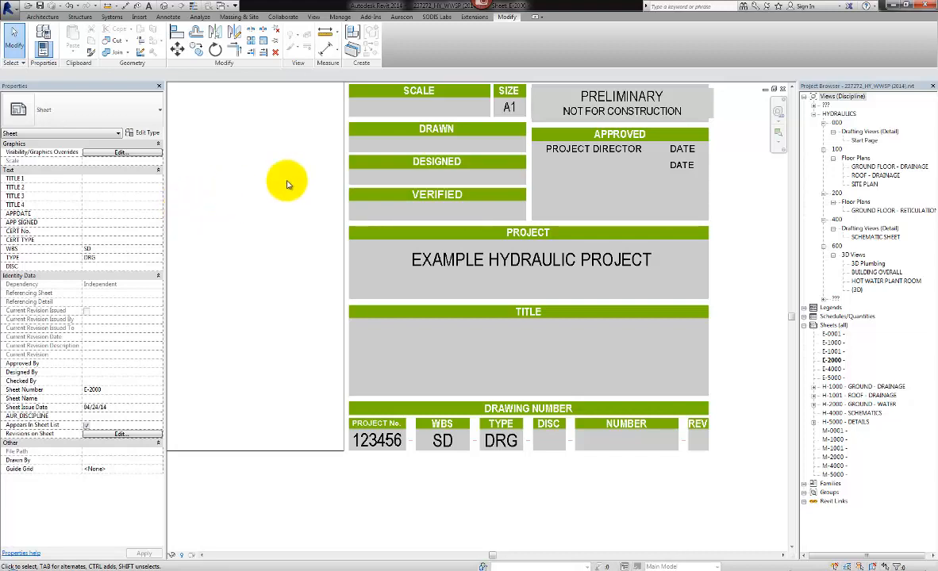
Add a new shared project parameter, picking DOC_NUMBER from the SHEETS group
click(340, 17)
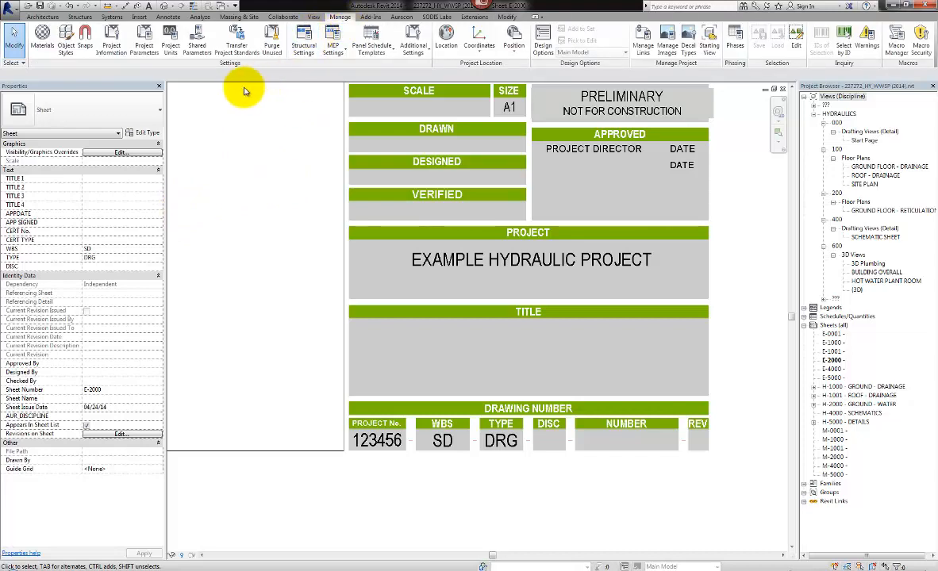
click(145, 46)
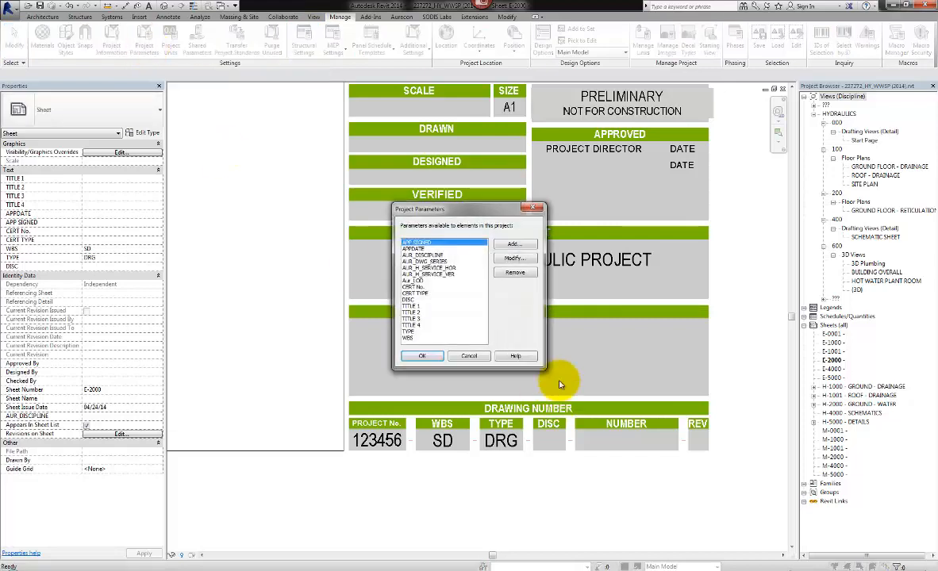
click(514, 243)
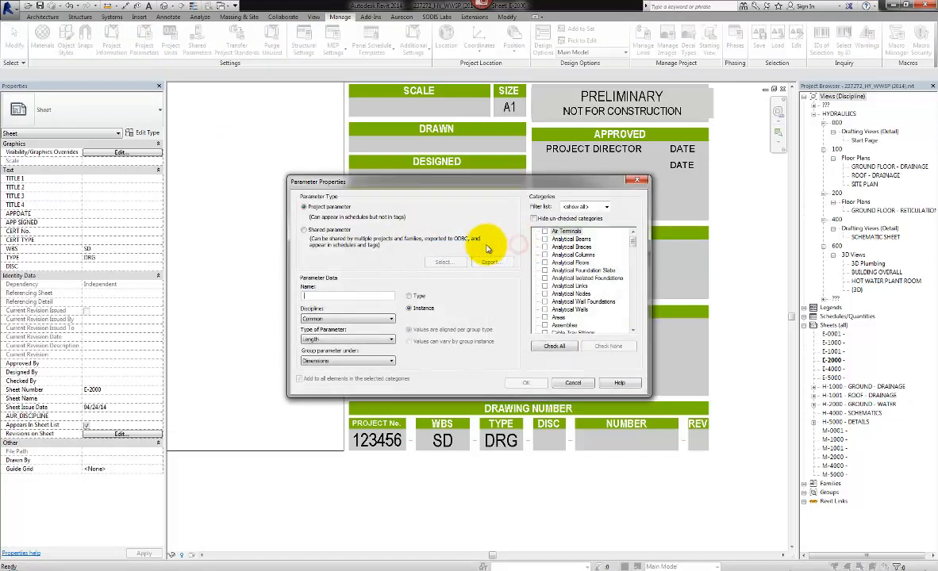
click(304, 230)
click(453, 270)
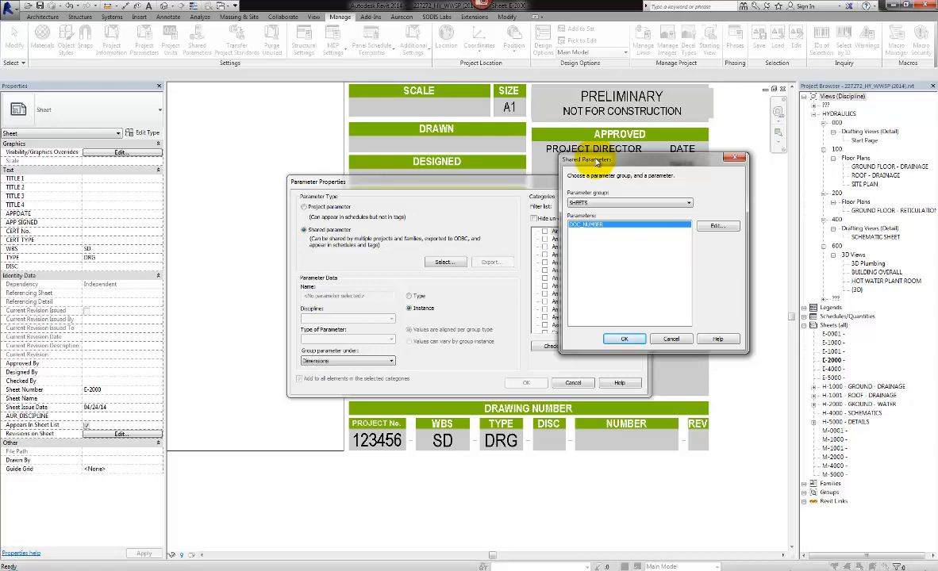
click(634, 340)
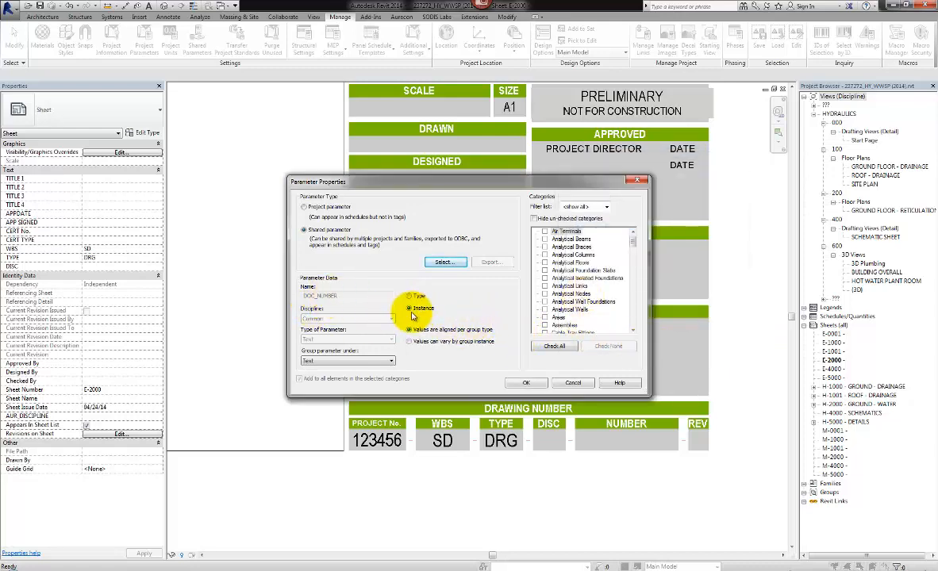
Group DOC_NUMBER under Identity Data, apply it to Sheets, and confirm
click(369, 362)
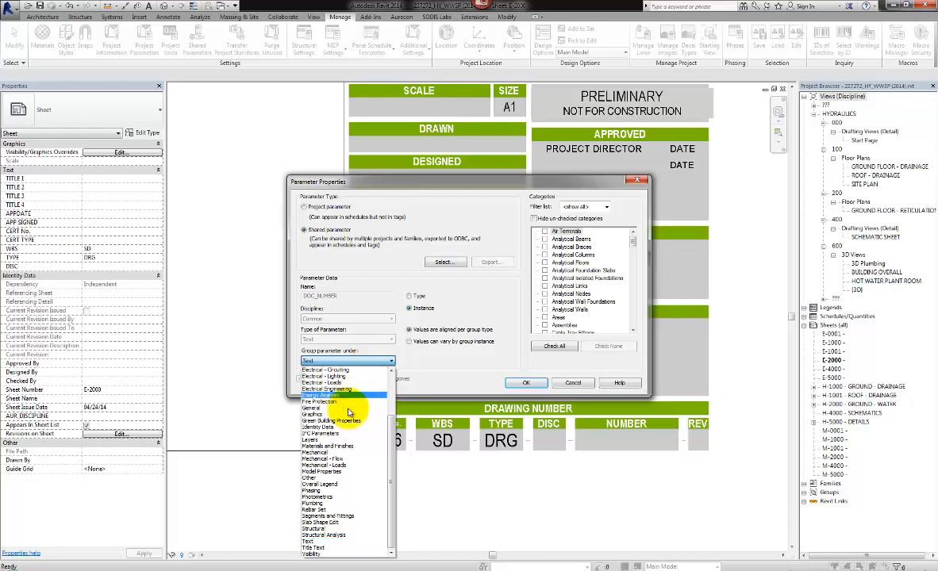
click(332, 427)
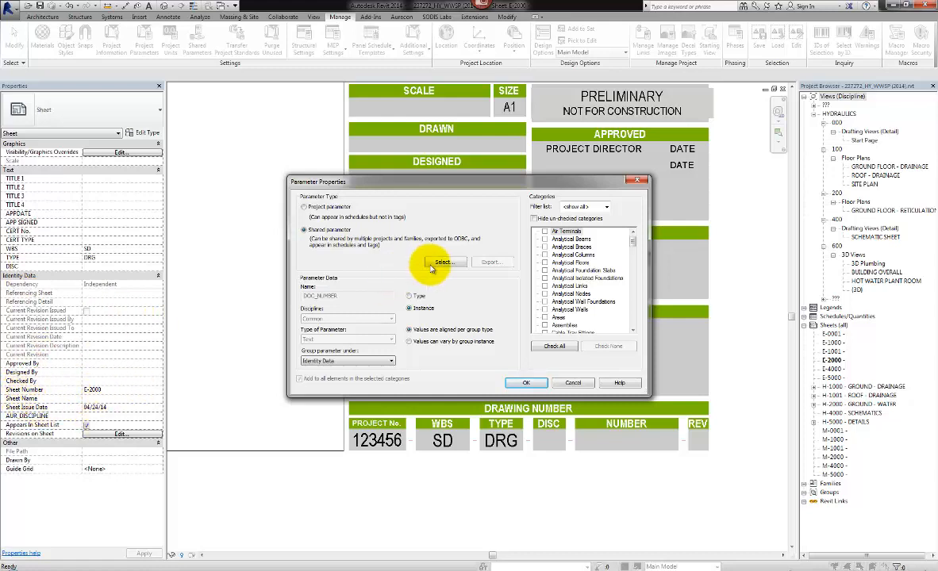
drag(633, 238, 630, 309)
click(546, 231)
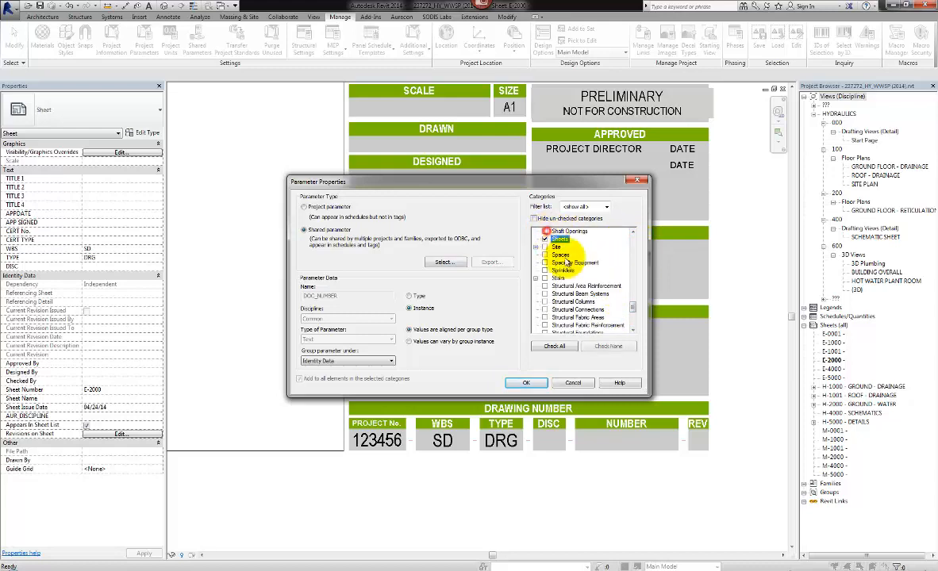
click(525, 384)
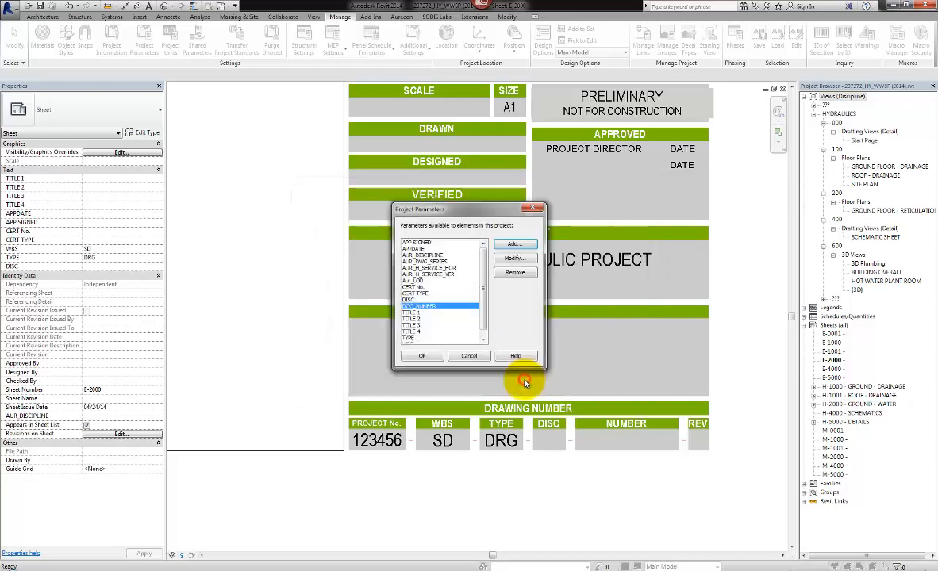
click(433, 359)
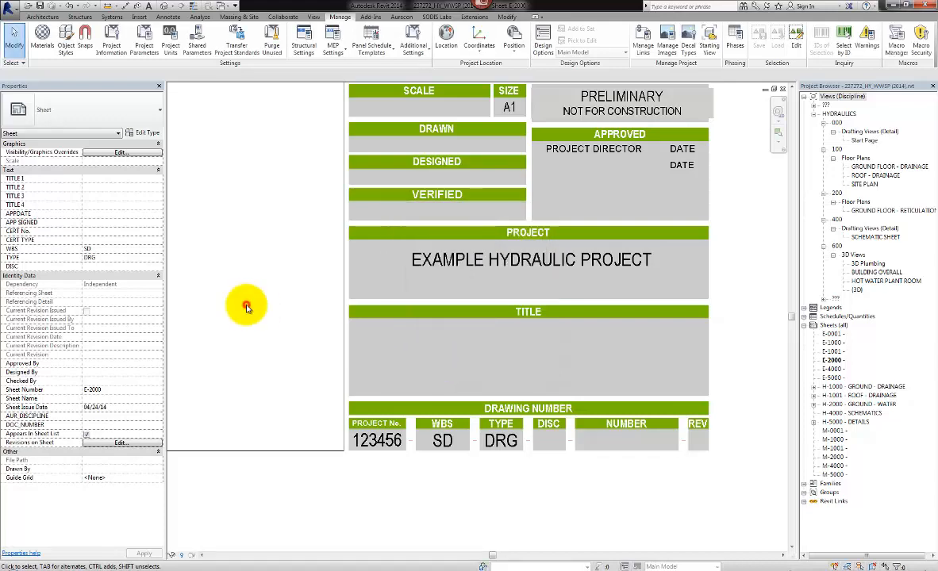
click(465, 331)
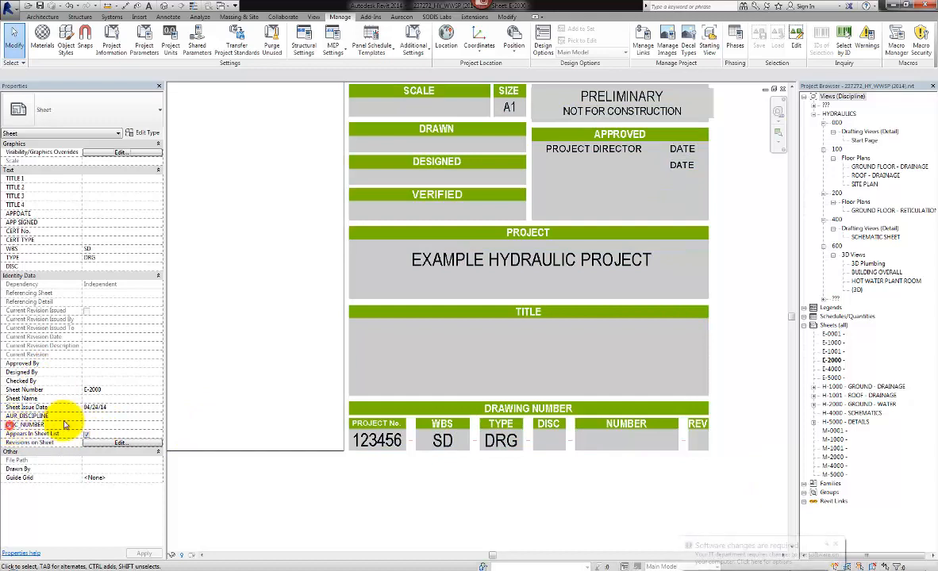
click(101, 426)
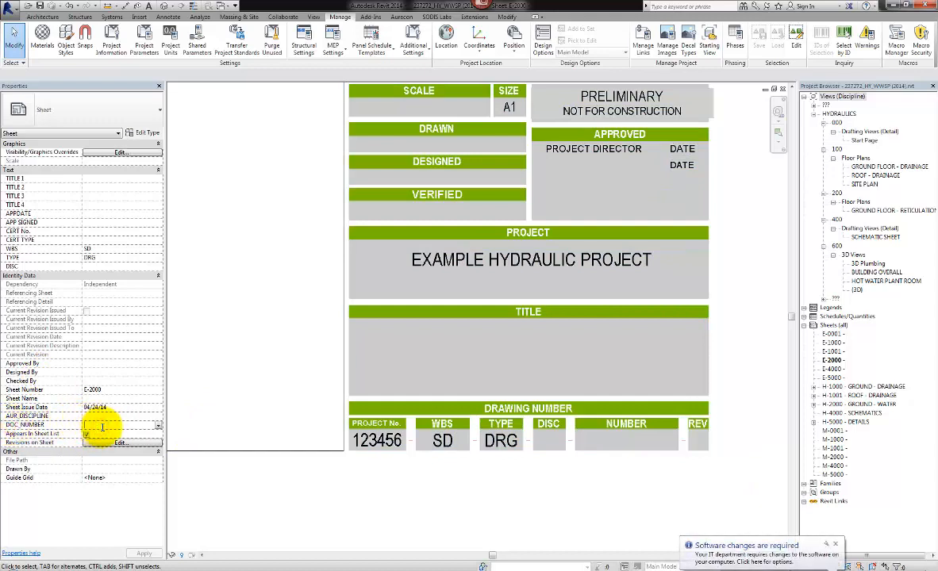
text(1000)
key(Return)
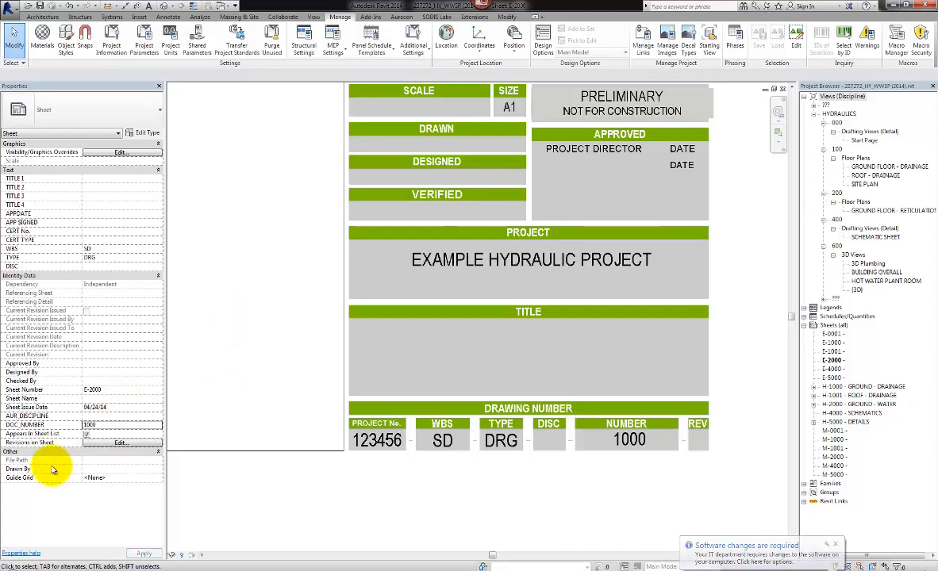
click(103, 426)
key(Delete)
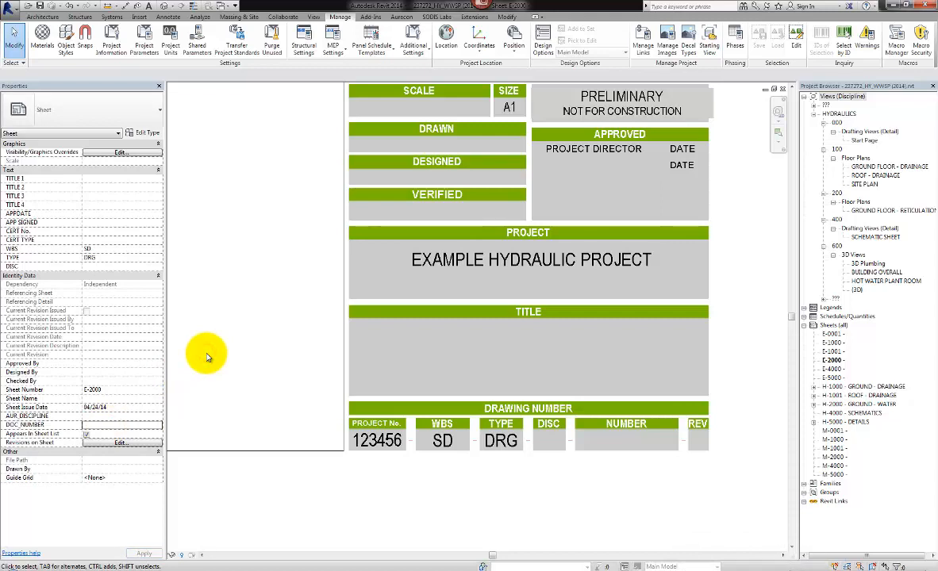
click(264, 197)
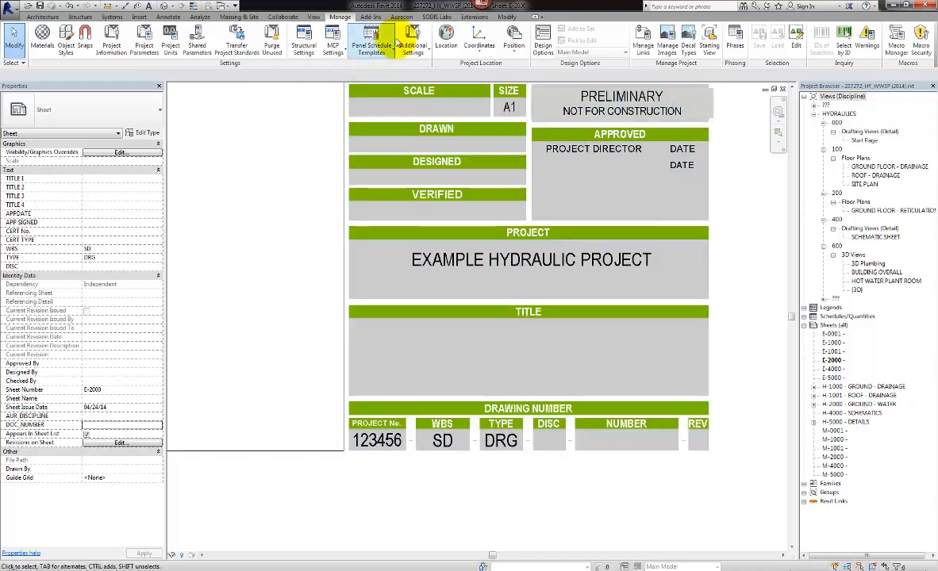
Launch Ideate BIMLink from the Add-Ins tab and reposition its window
click(371, 16)
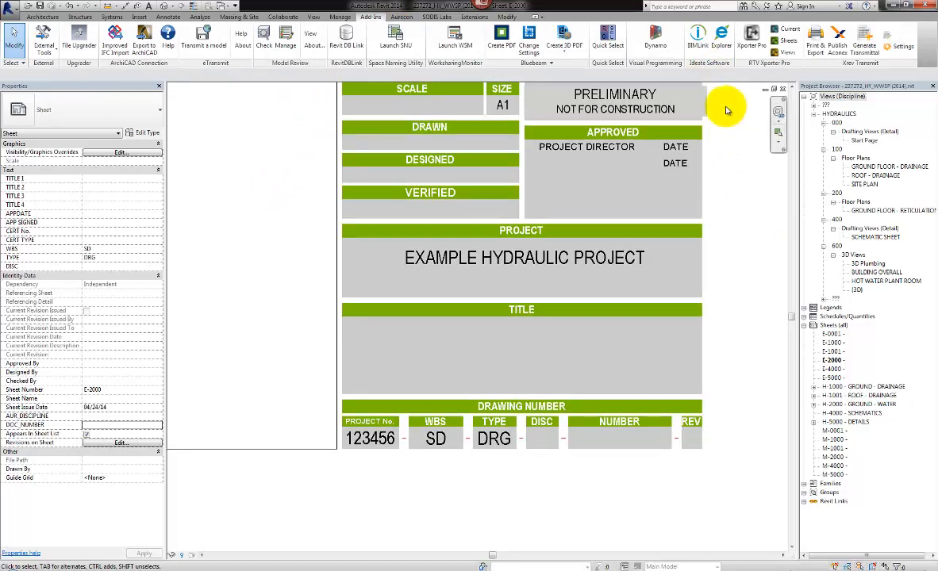
click(696, 36)
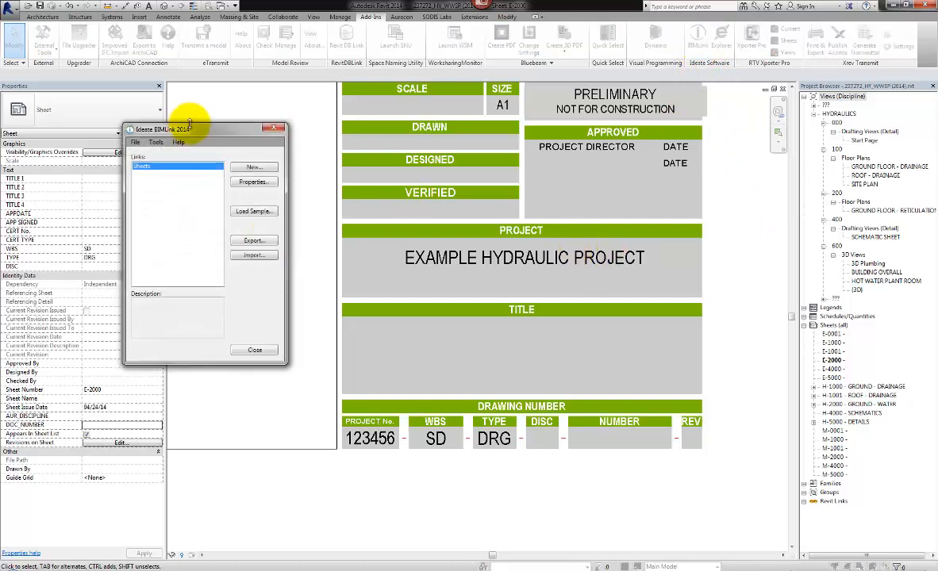
drag(192, 130, 248, 127)
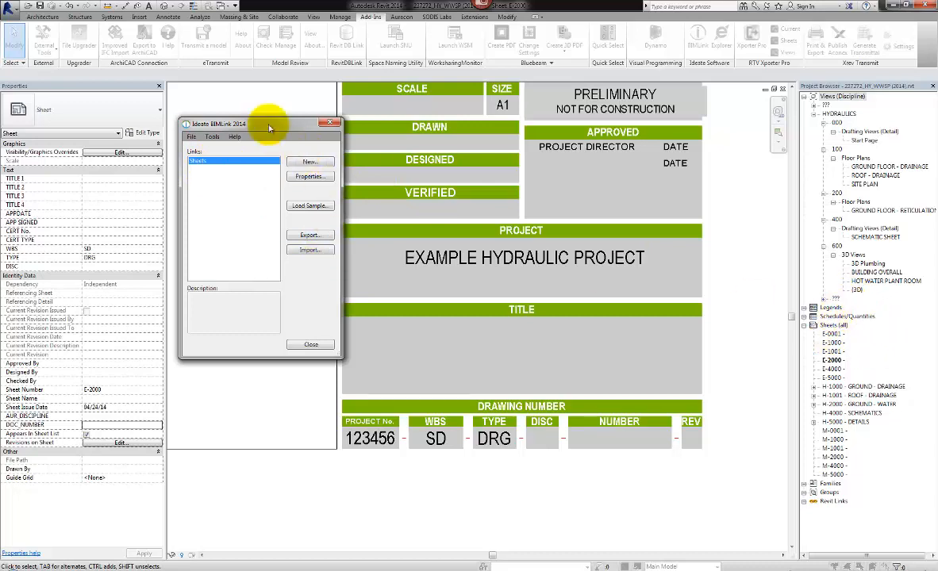
drag(272, 126, 280, 136)
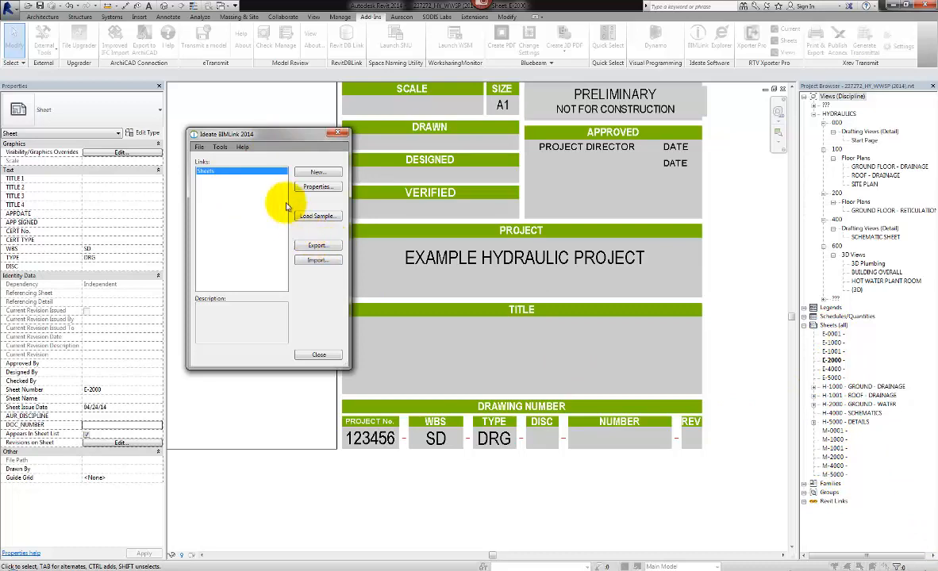
Create a new Sheets-category link named SHEET TO DOC NUMBER and proceed to its properties
click(324, 175)
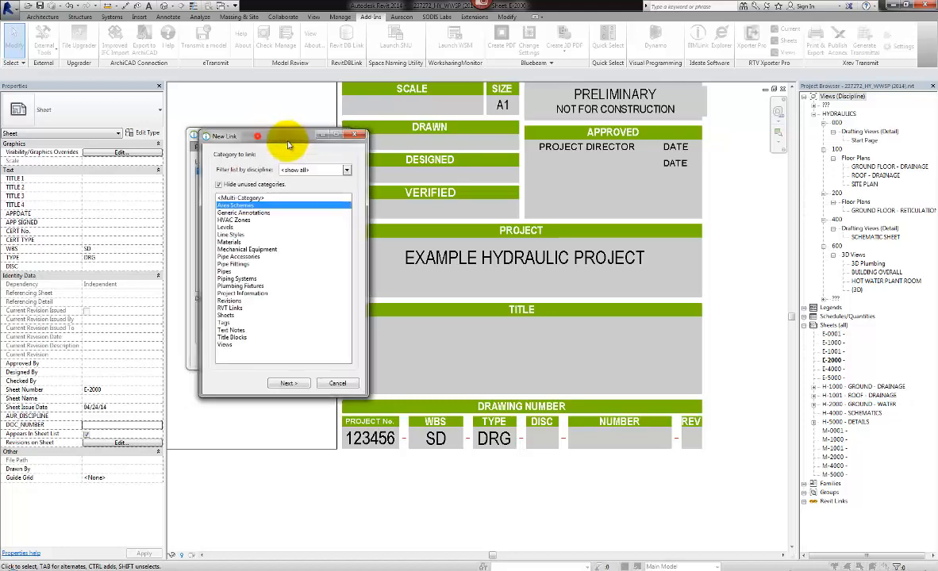
drag(282, 137, 425, 131)
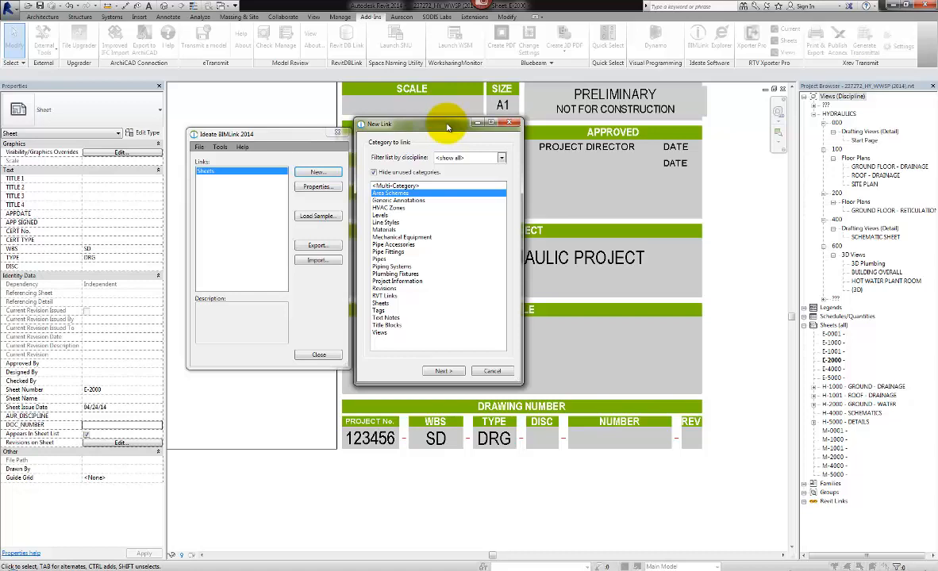
drag(429, 127, 424, 127)
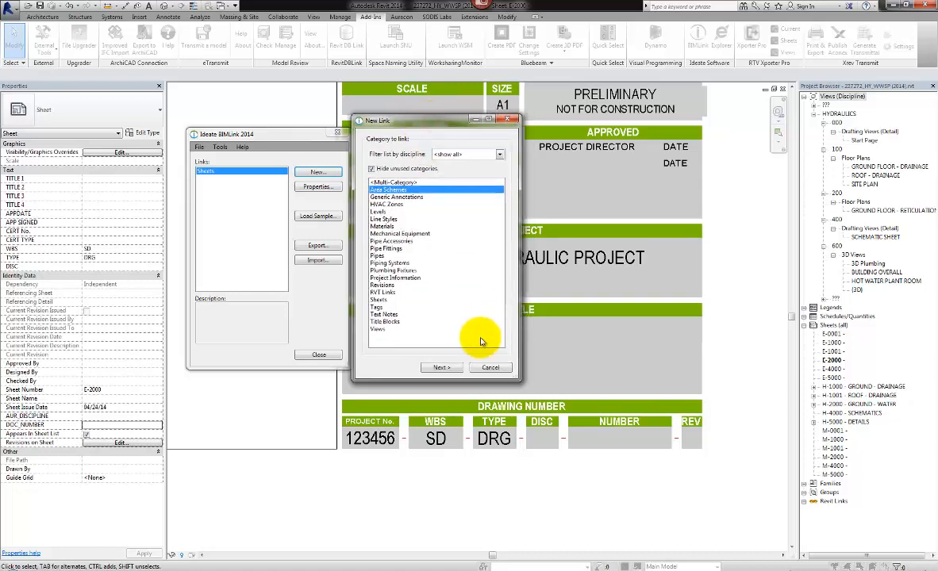
click(380, 300)
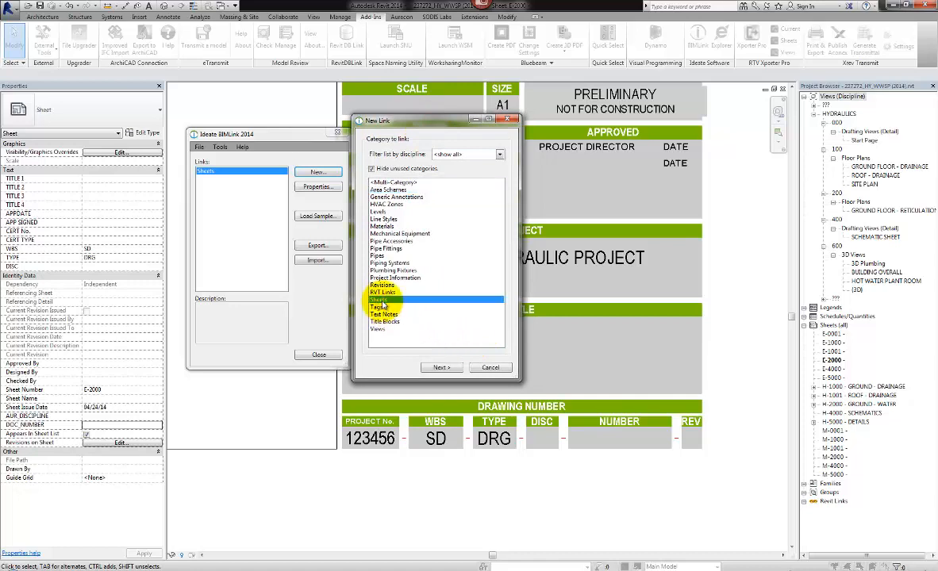
click(441, 369)
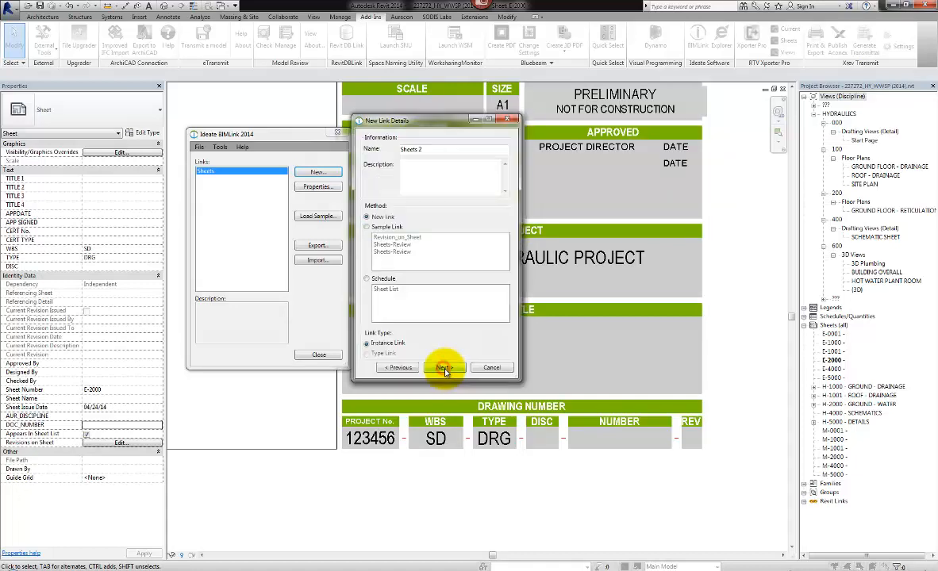
drag(430, 151, 398, 151)
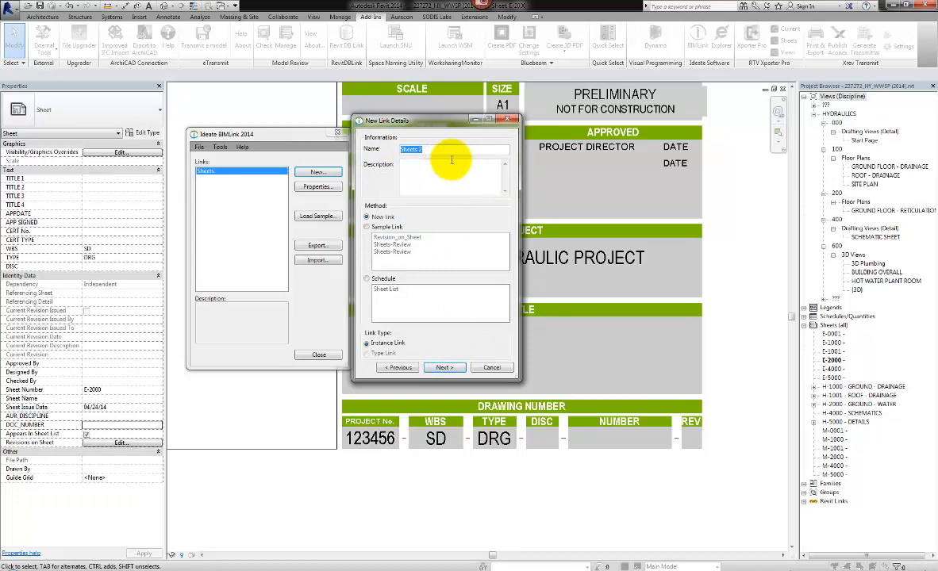
text(SHEET TO DOC NUMBER)
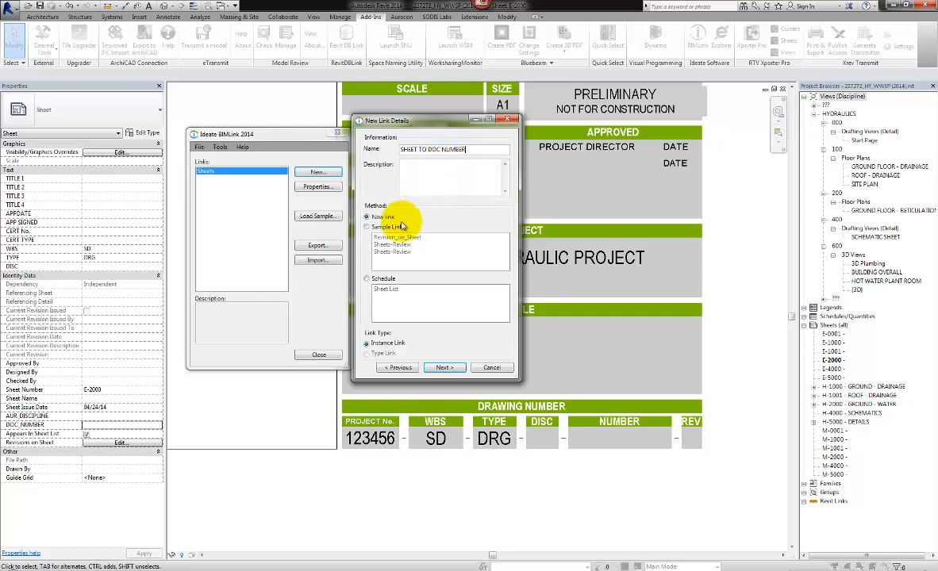
click(444, 368)
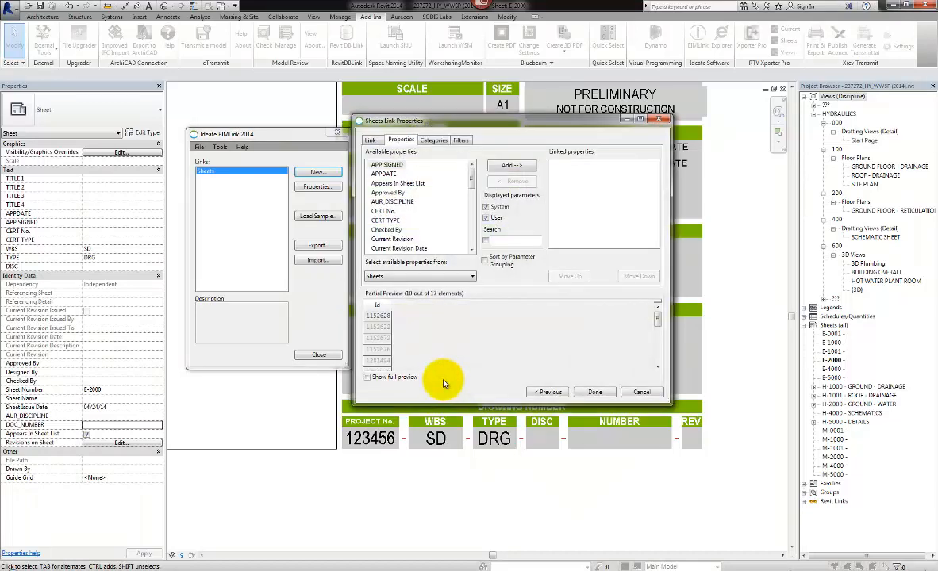
Add DOC_NUMBER and Sheet Number to the link's properties and click Done
drag(453, 123, 498, 119)
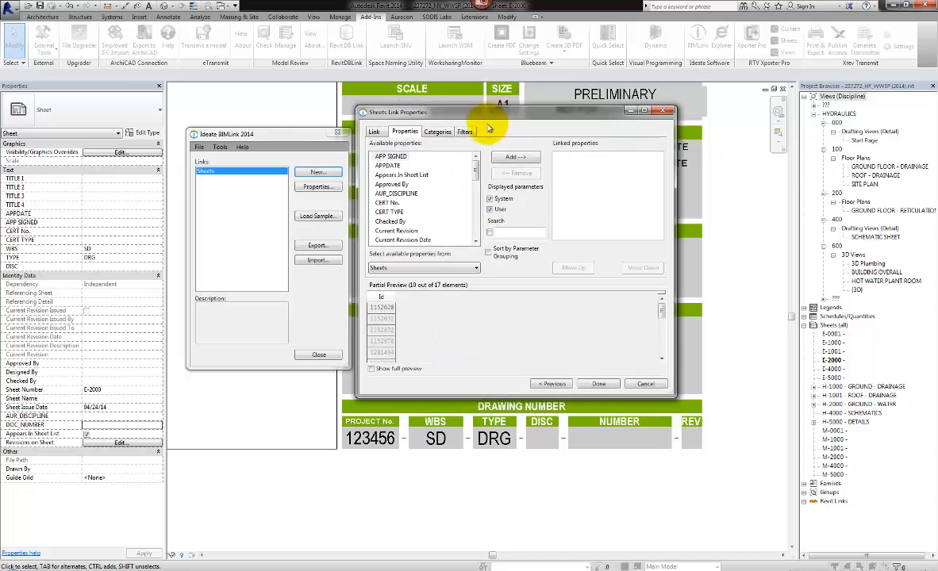
drag(475, 174, 476, 198)
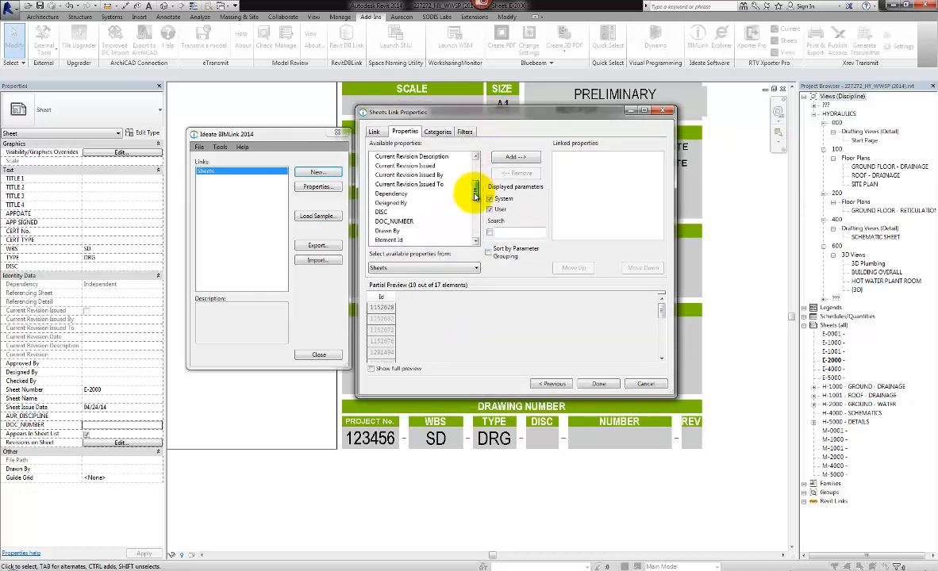
click(401, 222)
click(520, 157)
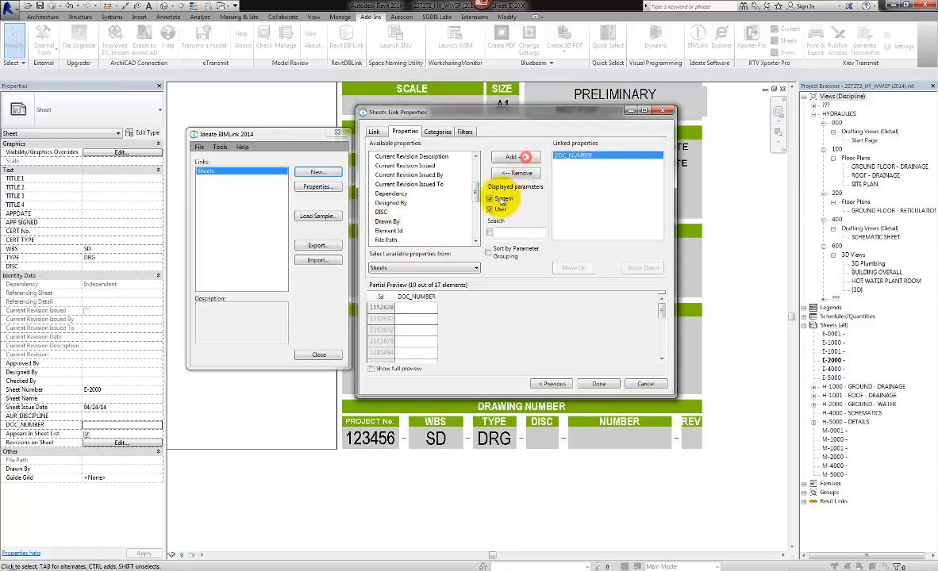
drag(476, 192, 432, 207)
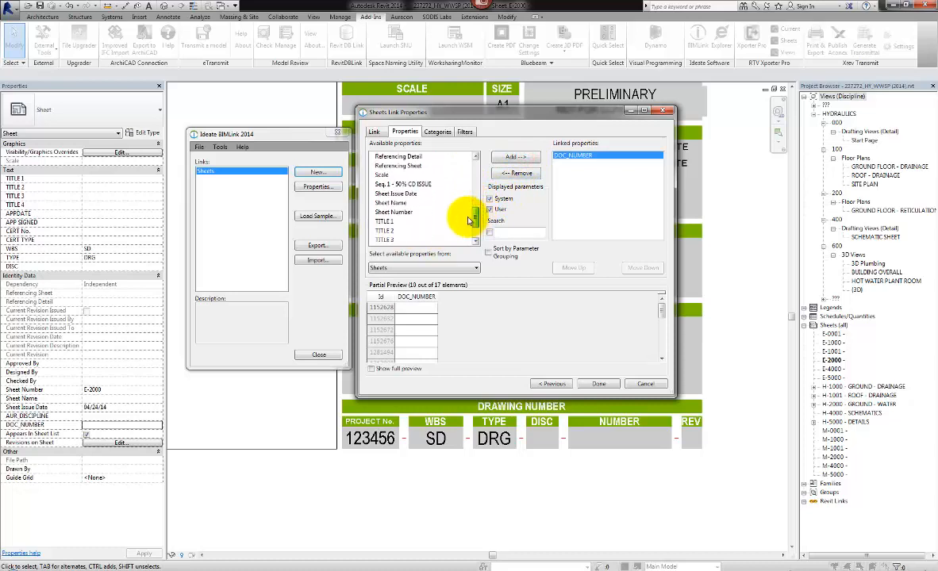
click(396, 213)
click(516, 157)
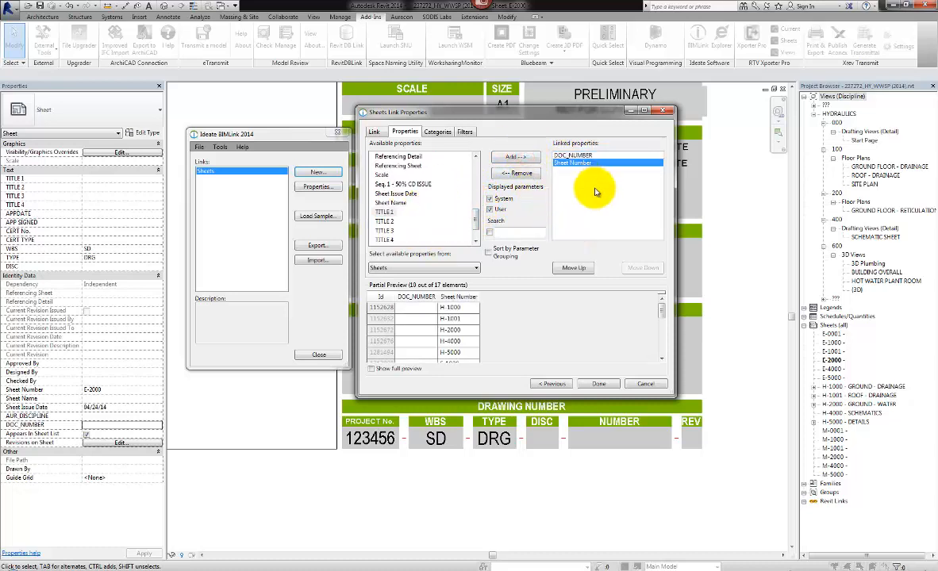
click(600, 385)
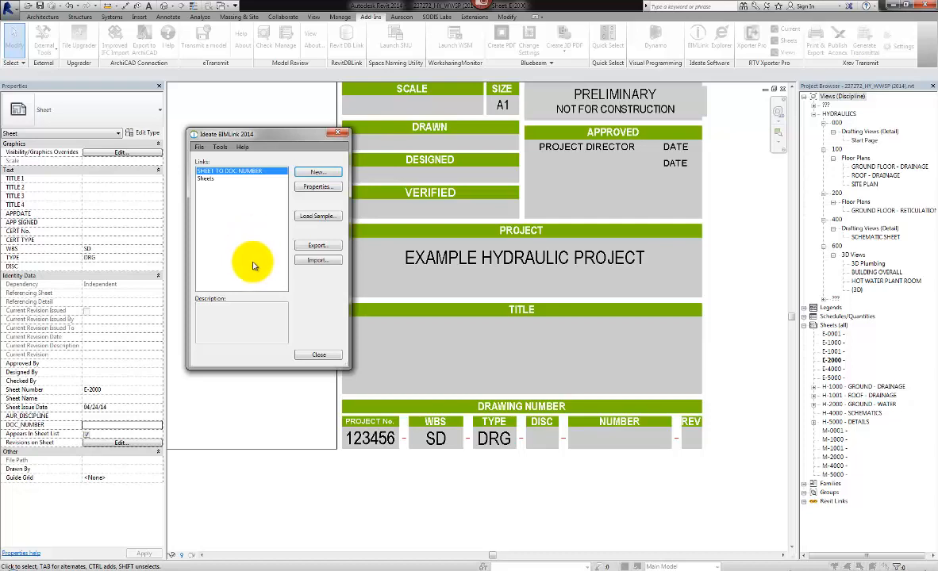
Export the link as SHEET TO DOC NUMBER.xlsx and open the workbook in Excel
click(317, 247)
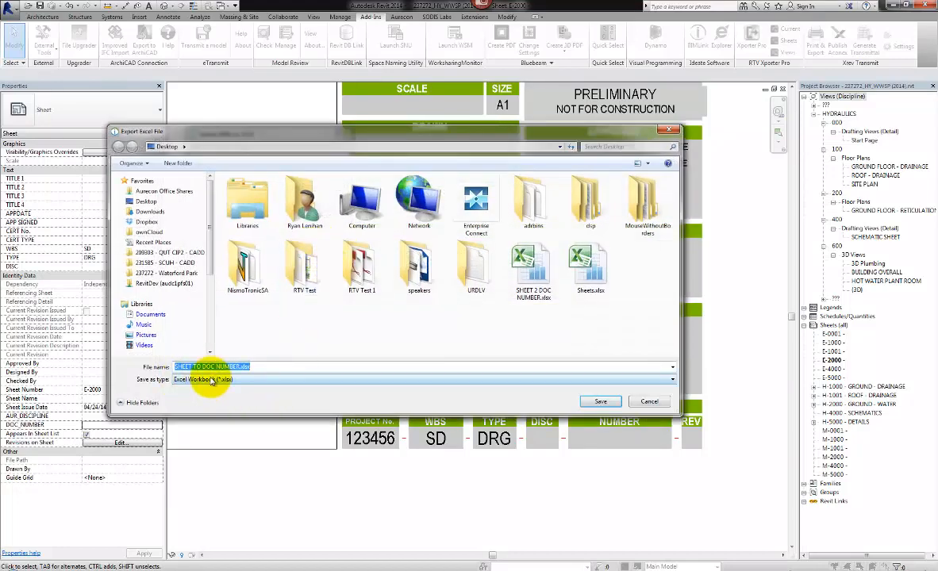
click(601, 402)
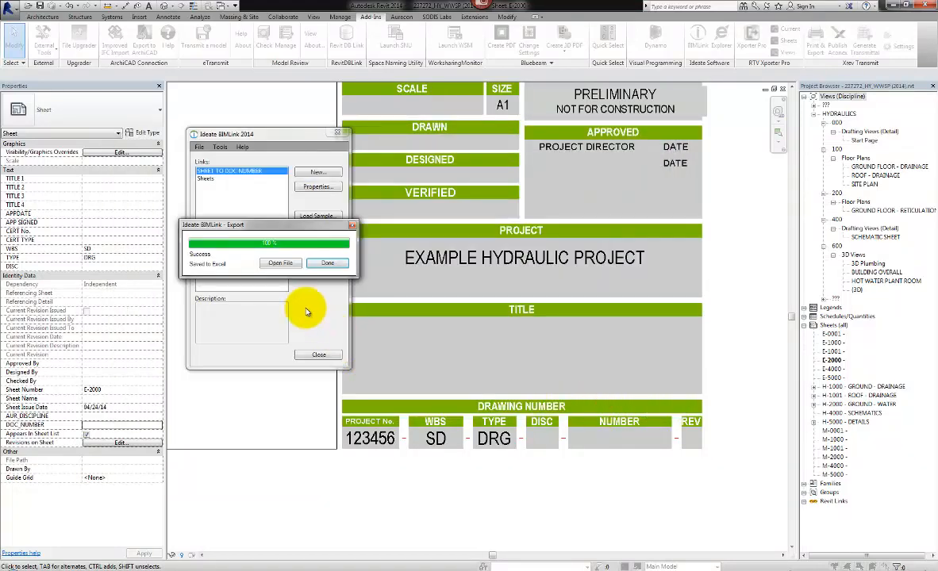
drag(250, 225, 270, 231)
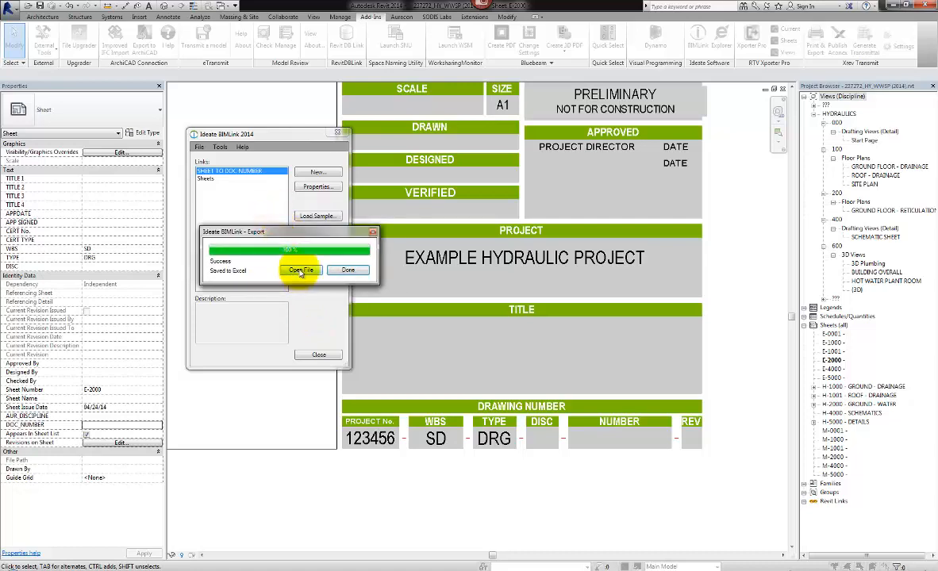
click(299, 271)
click(299, 270)
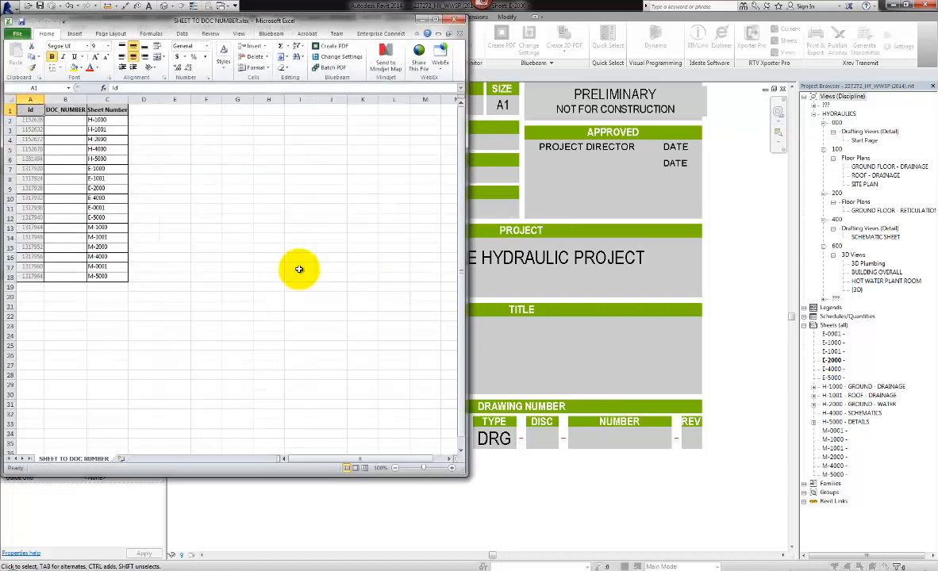
Maximize the Excel window and select the sheet numbers in column C
double_click(401, 21)
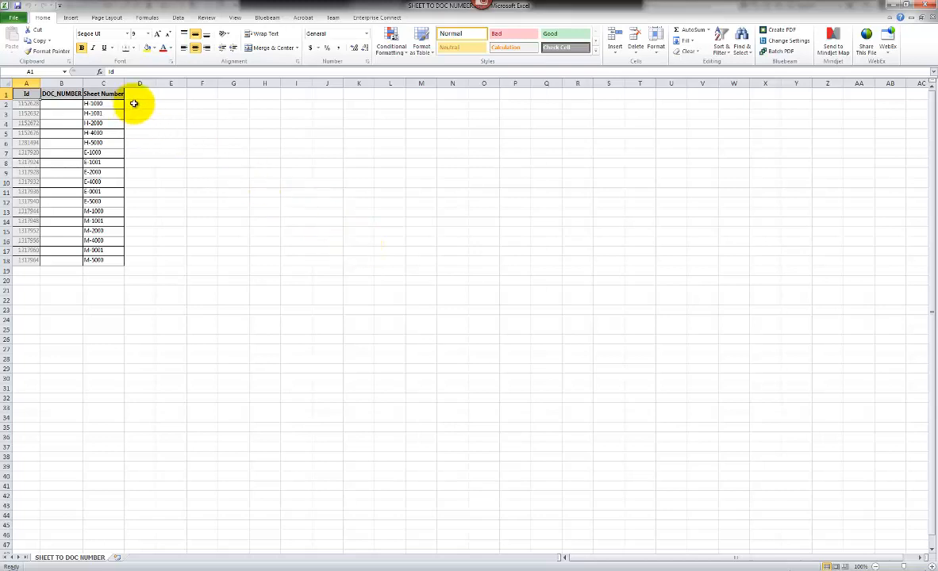
drag(107, 104, 111, 258)
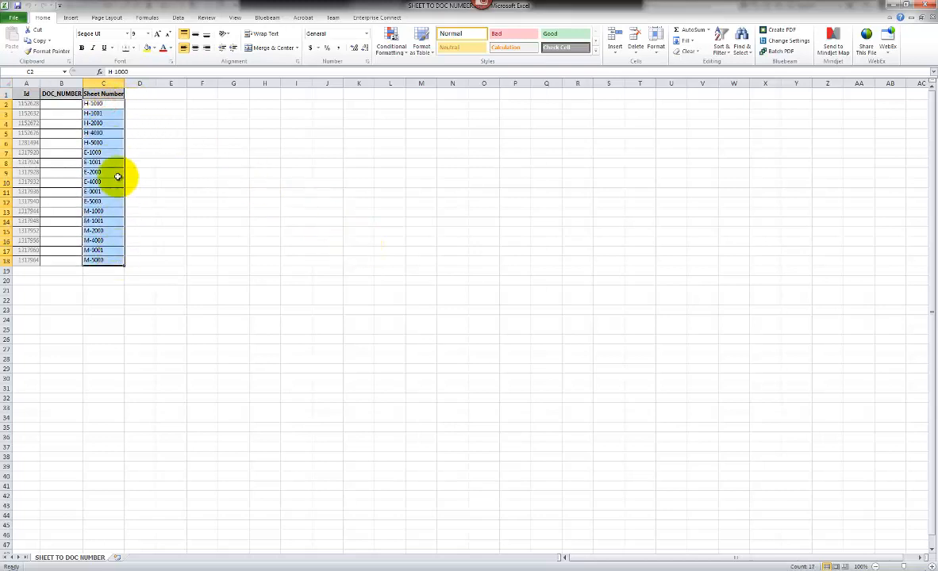
click(137, 105)
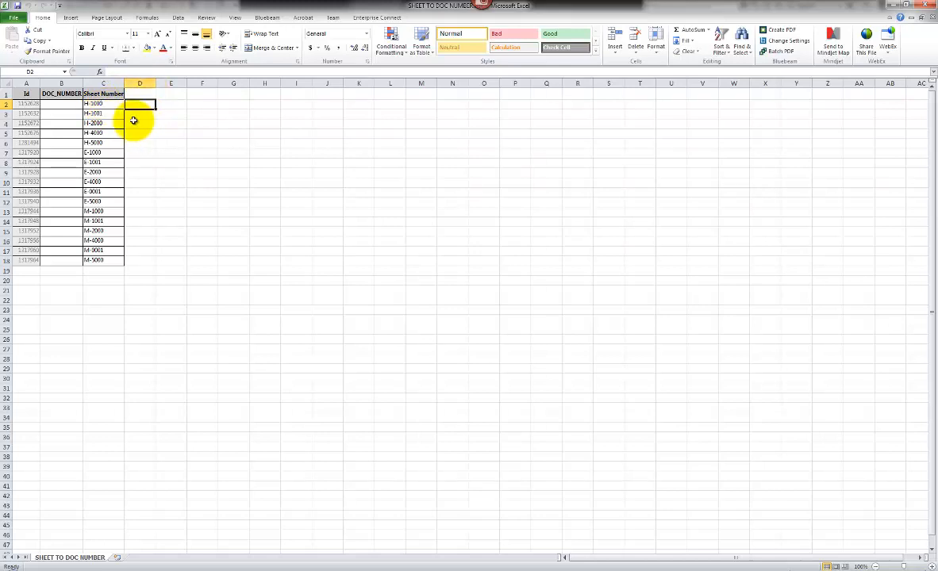
drag(100, 104, 93, 261)
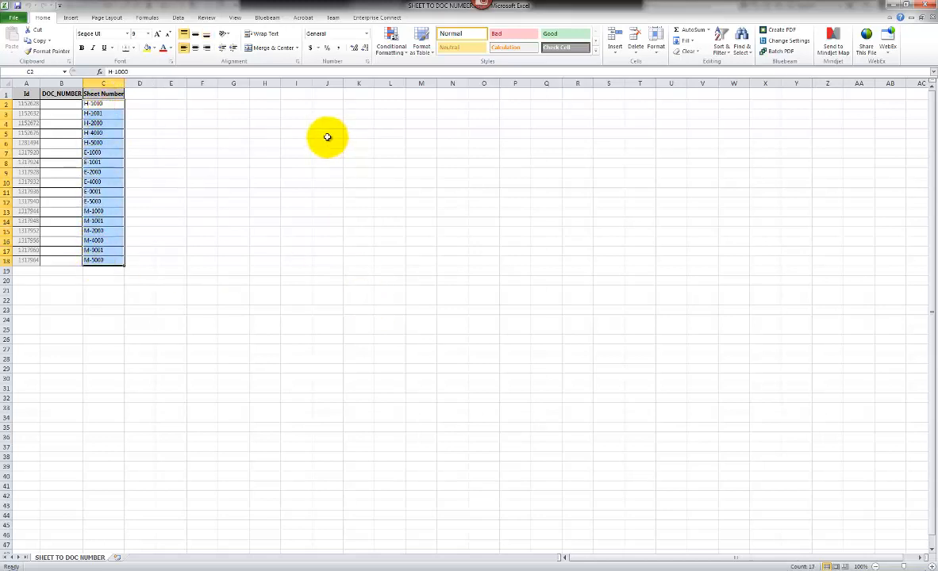
Start Text to Columns on the sheet numbers, splitting at a hyphen custom delimiter instead of tab
click(178, 19)
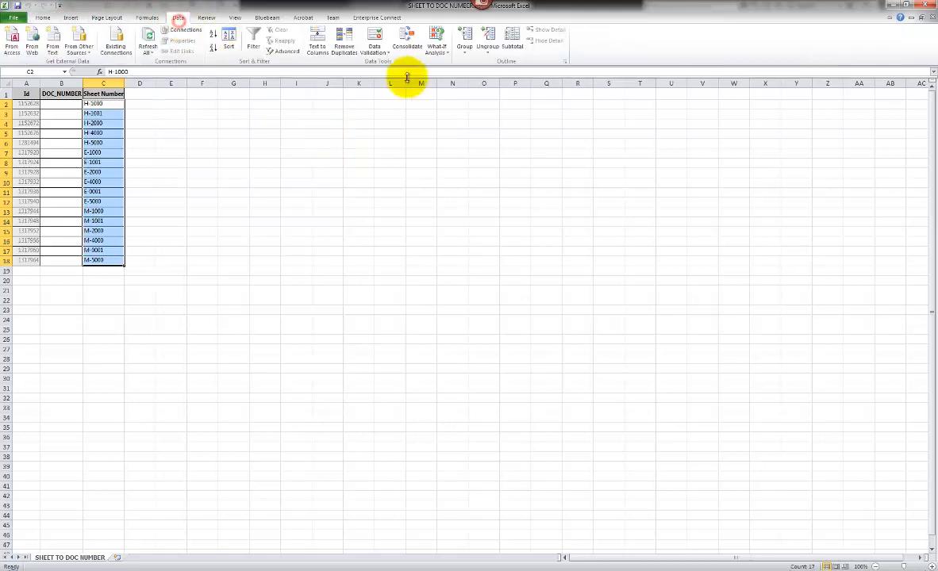
click(322, 50)
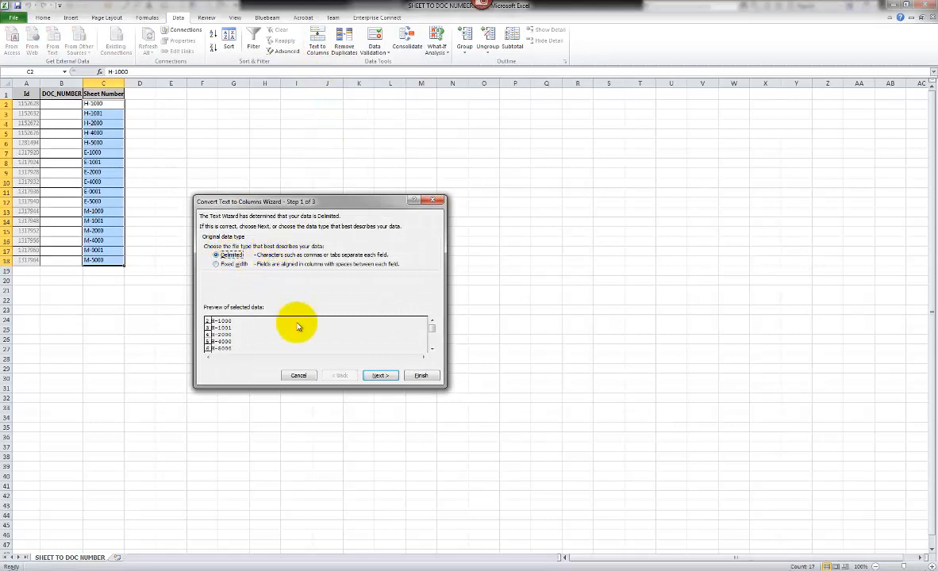
click(381, 376)
click(208, 244)
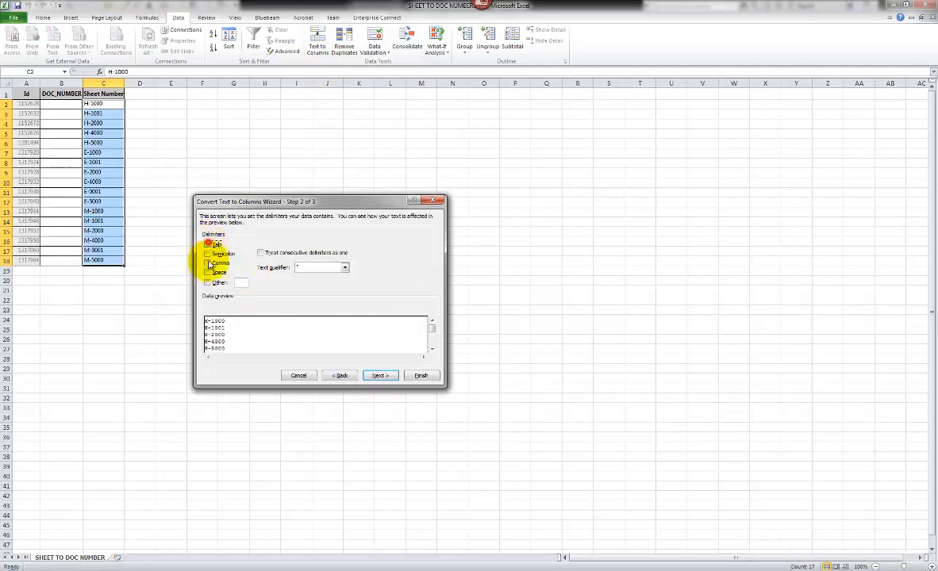
click(208, 283)
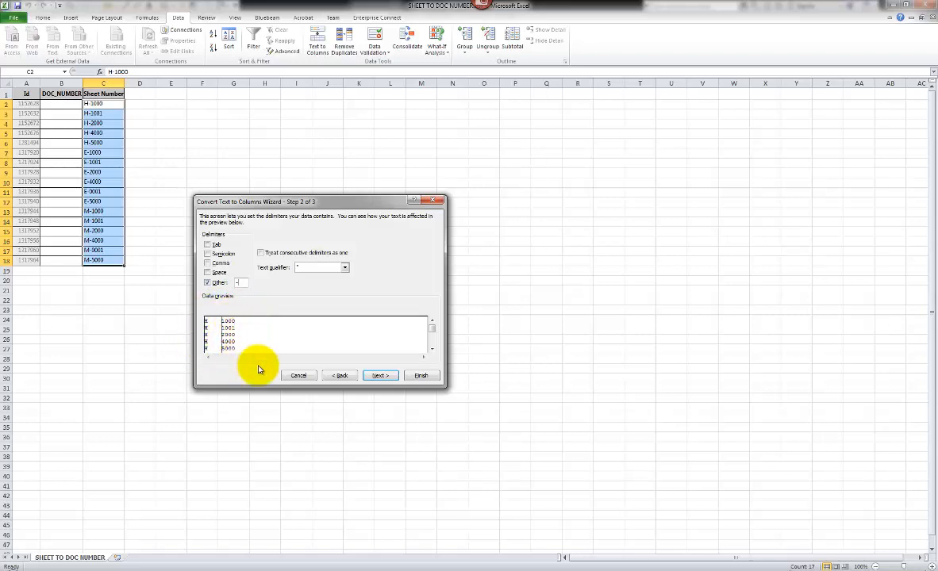
click(393, 376)
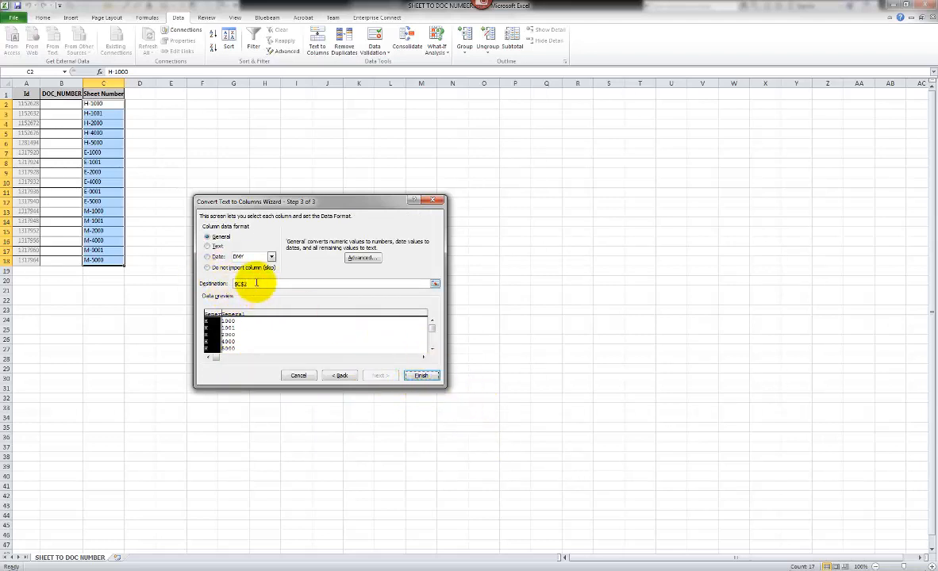
Send the split output to destination E2:E18 and finish the wizard
click(435, 283)
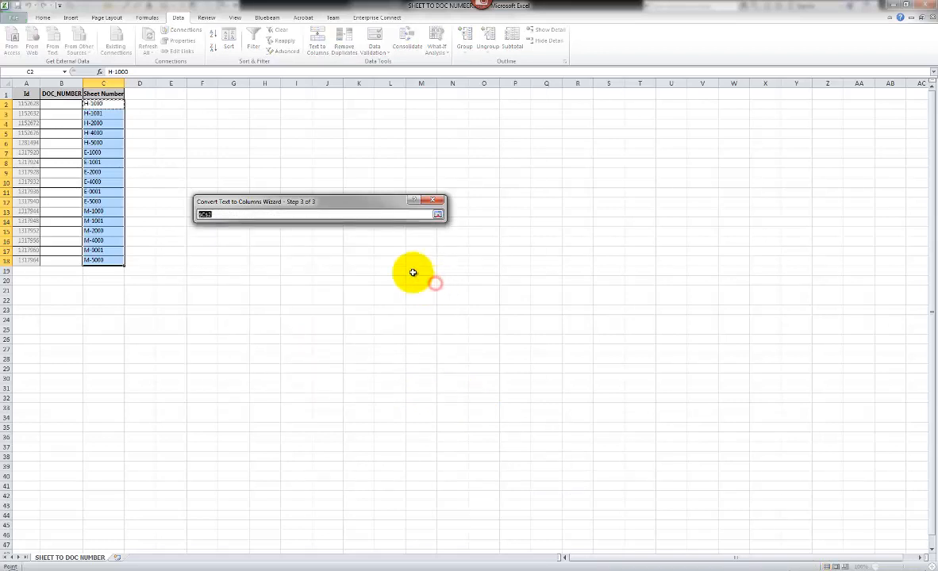
drag(169, 105, 169, 265)
key(Return)
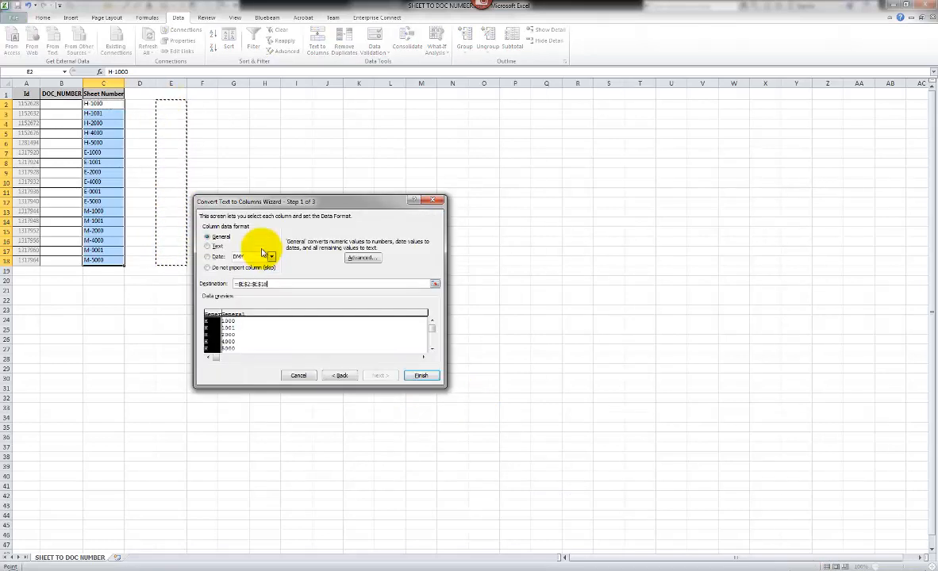
click(421, 374)
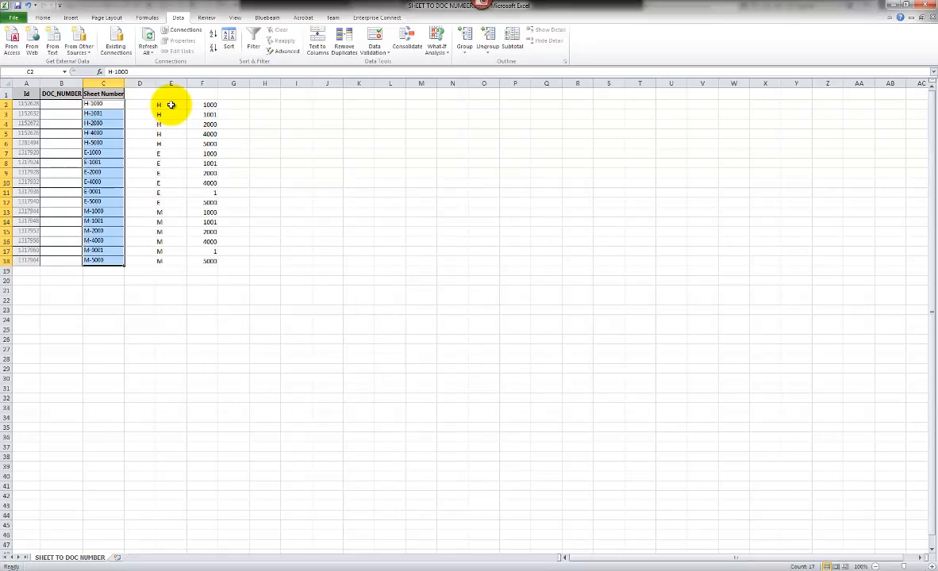
drag(170, 104, 176, 258)
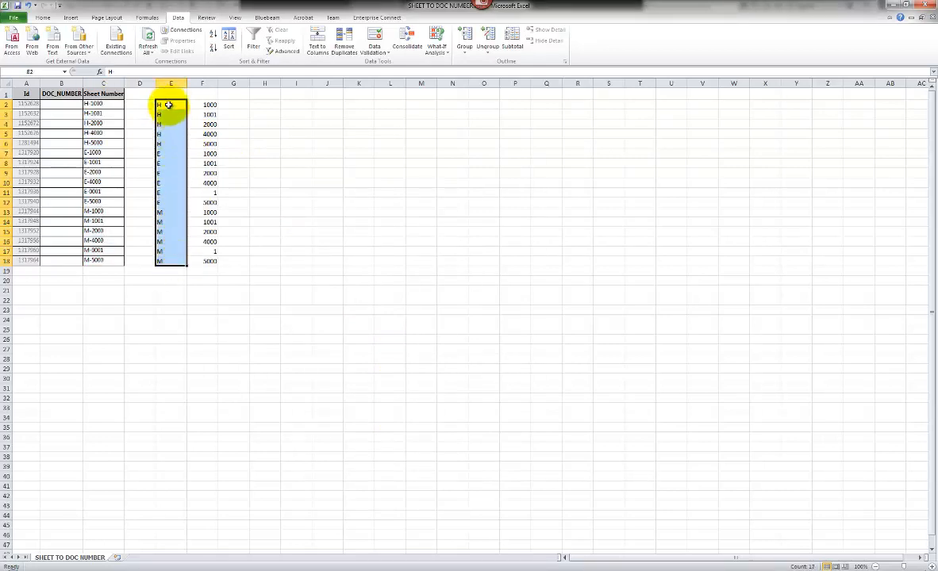
drag(97, 104, 101, 264)
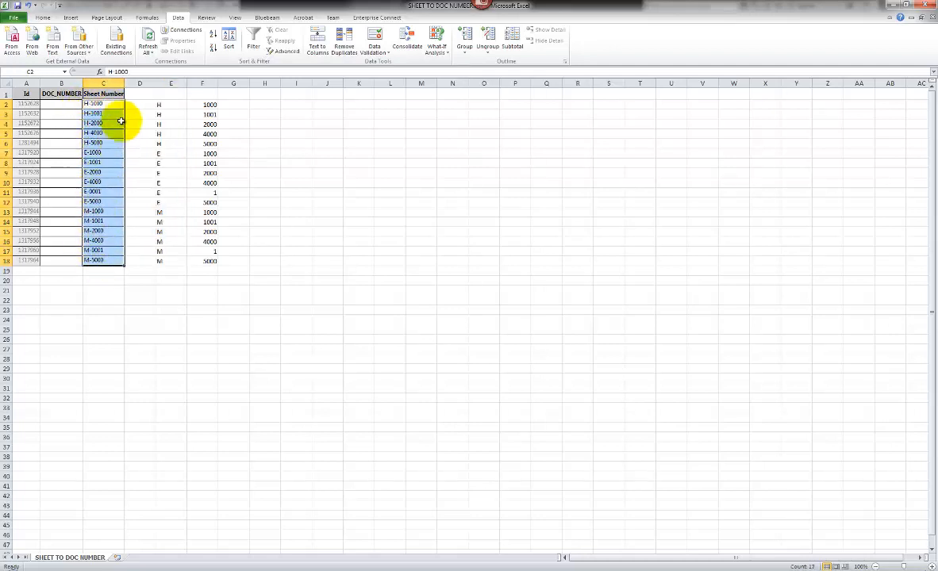
drag(130, 105, 148, 264)
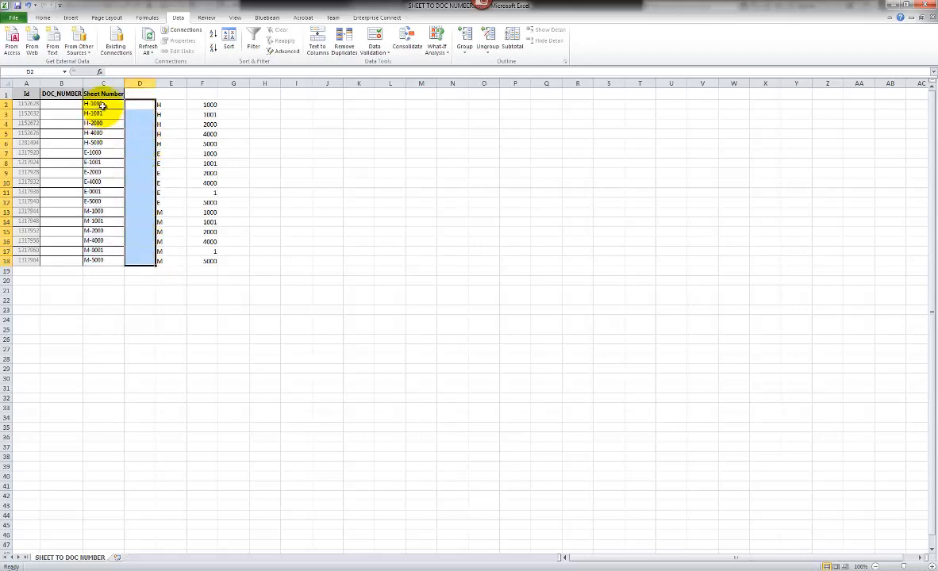
drag(103, 105, 104, 260)
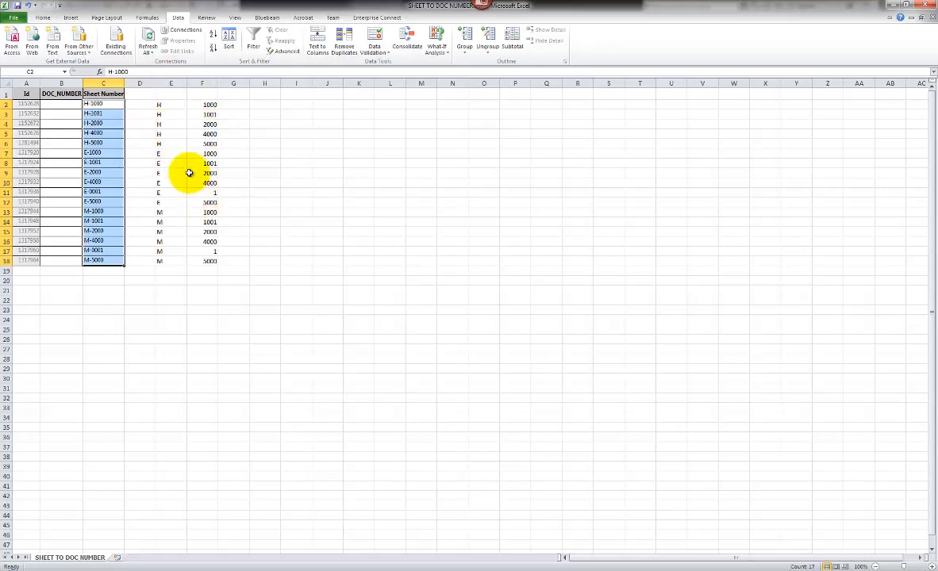
Retype cell F11 as 0001
click(210, 192)
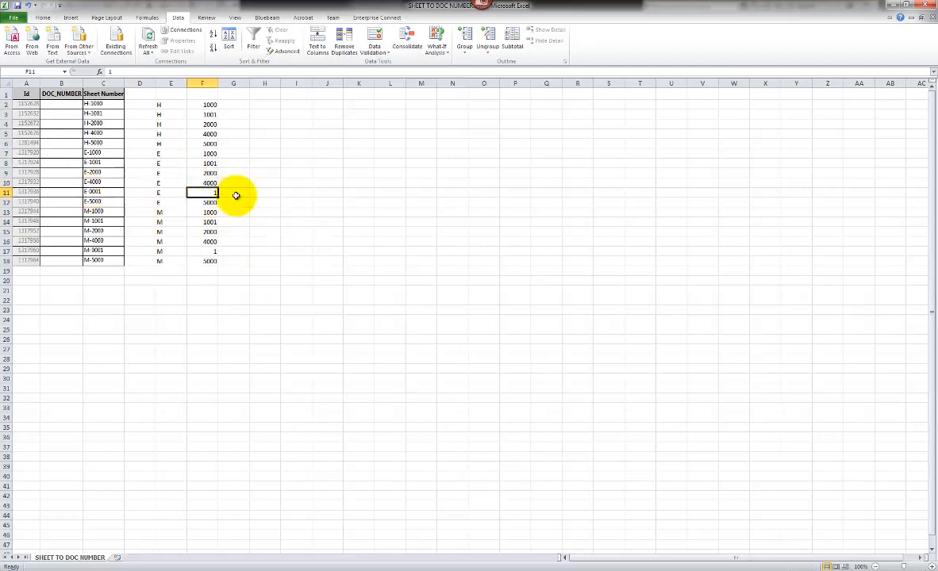
click(212, 253)
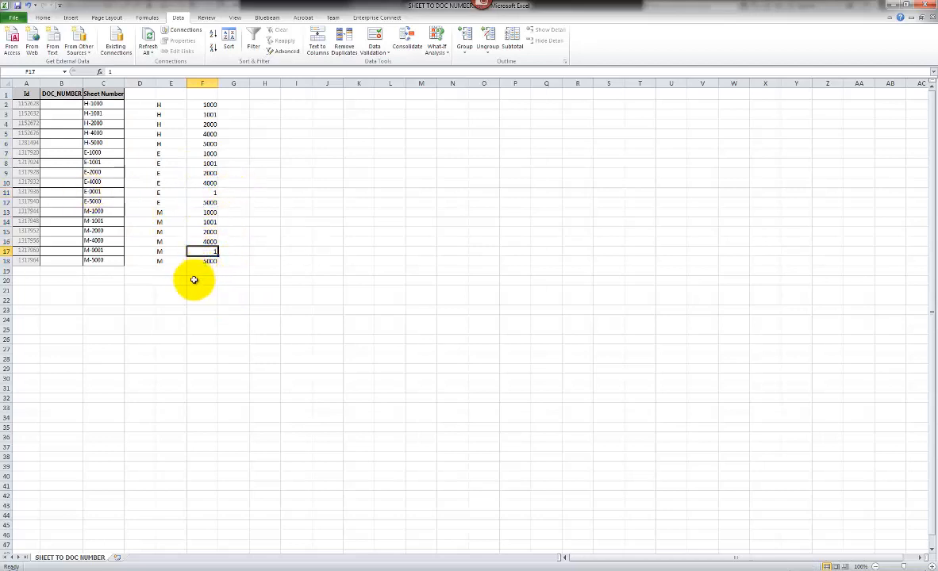
click(205, 193)
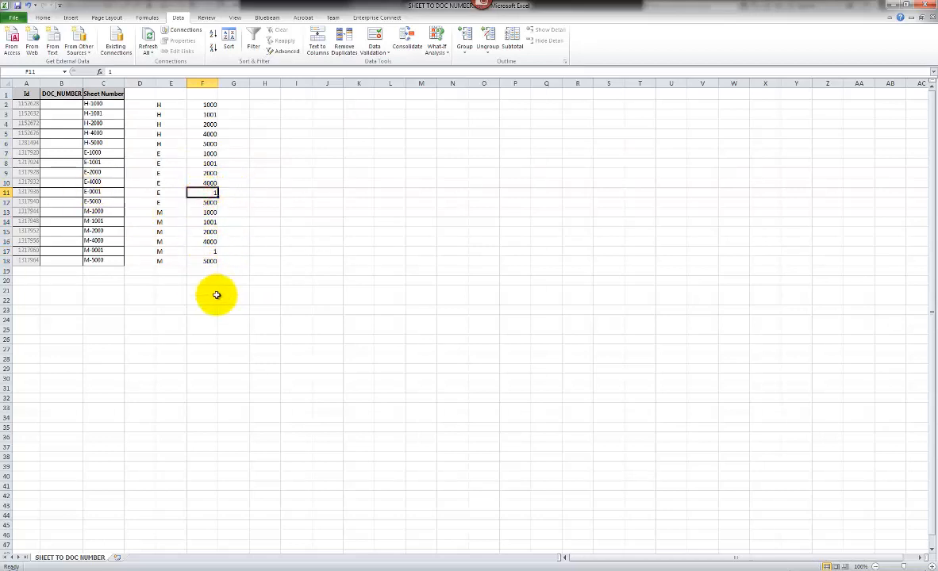
text(000)
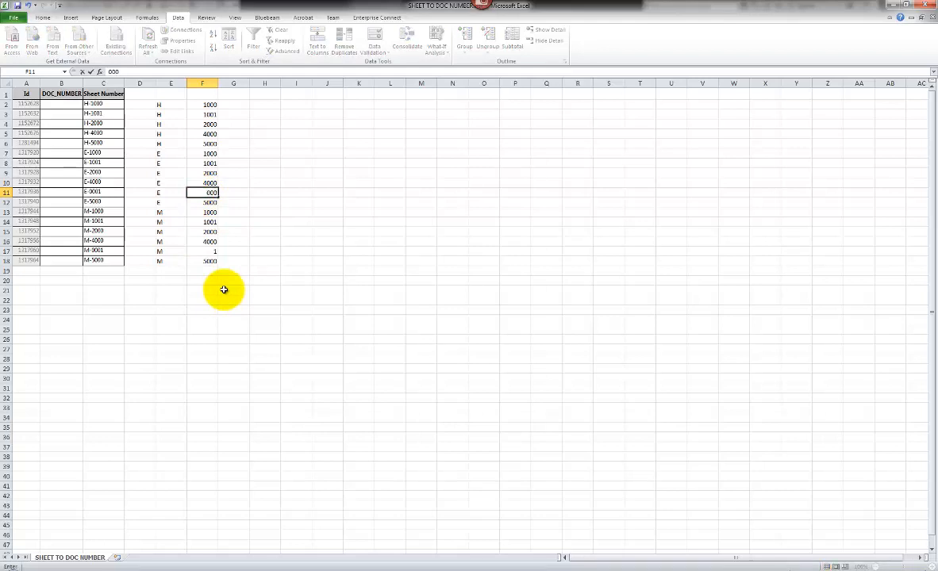
text(1)
key(Return)
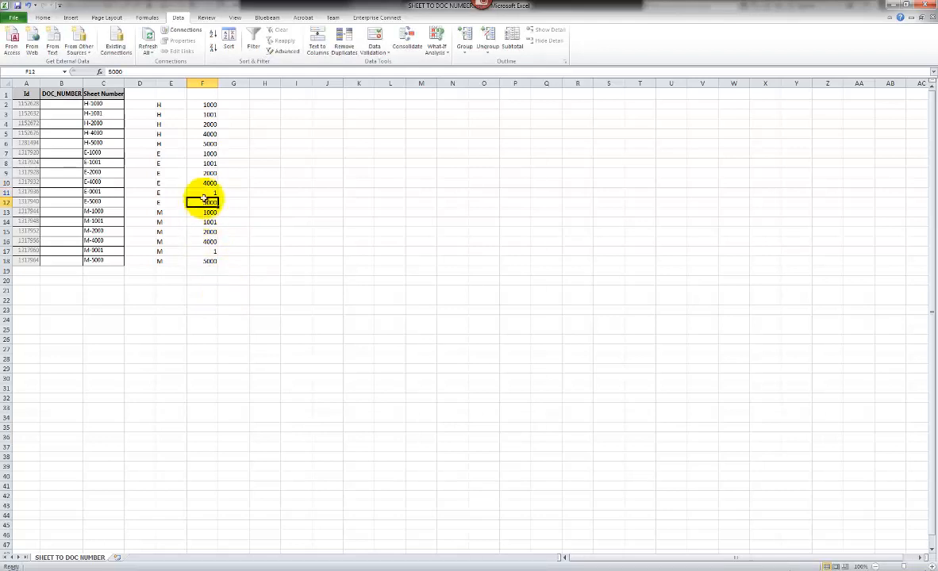
Give cell F11 the Text number format so it holds 0001
click(206, 192)
right_click(207, 193)
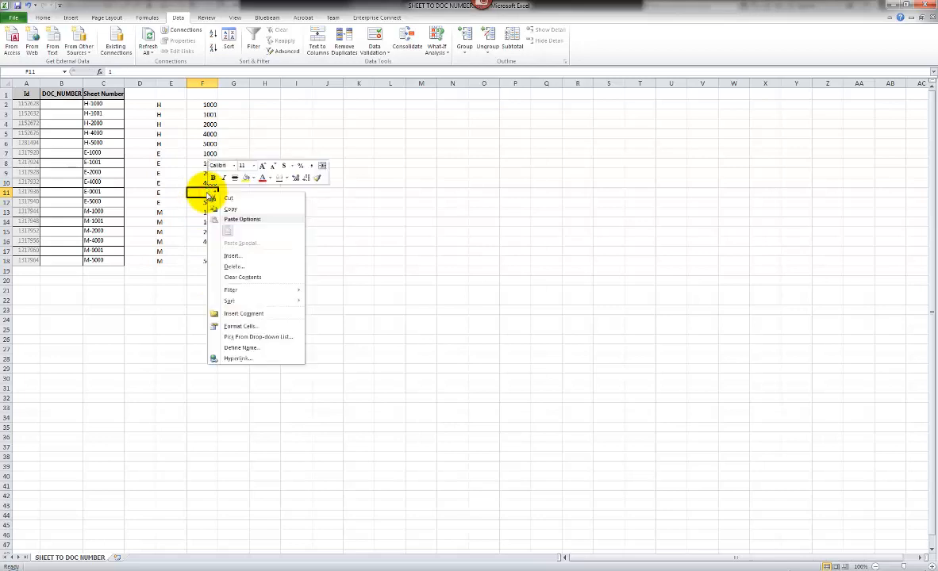
click(268, 327)
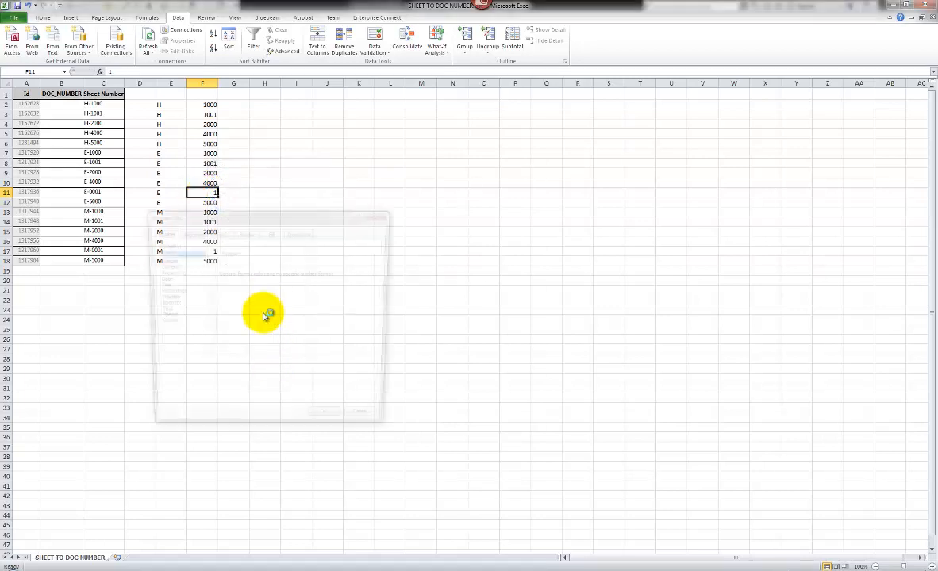
drag(225, 216, 341, 127)
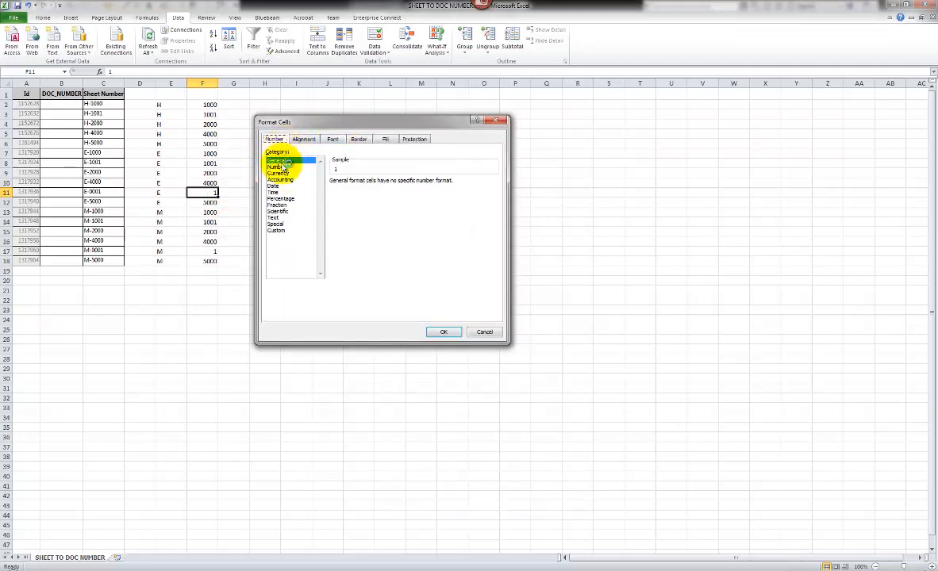
click(274, 218)
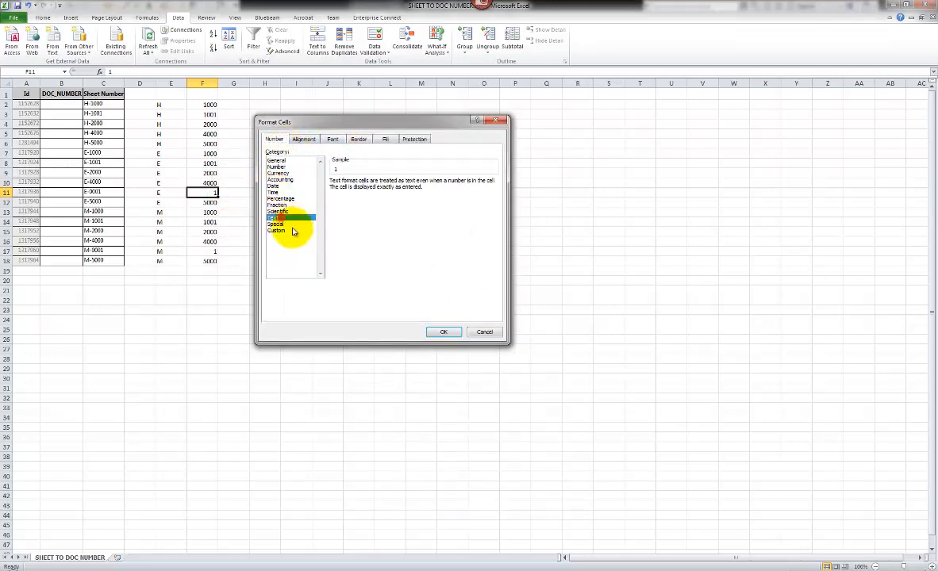
click(443, 332)
double_click(203, 191)
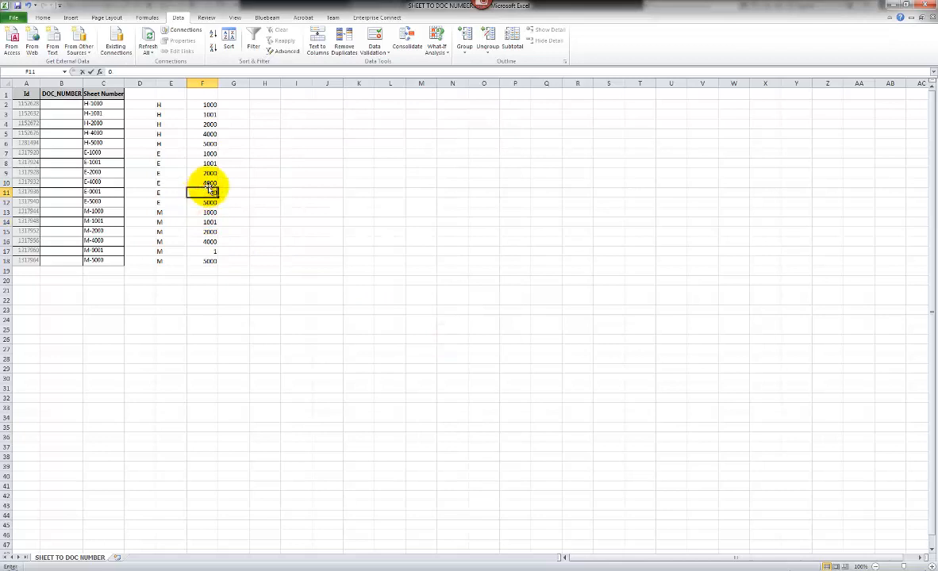
text(001)
key(Return)
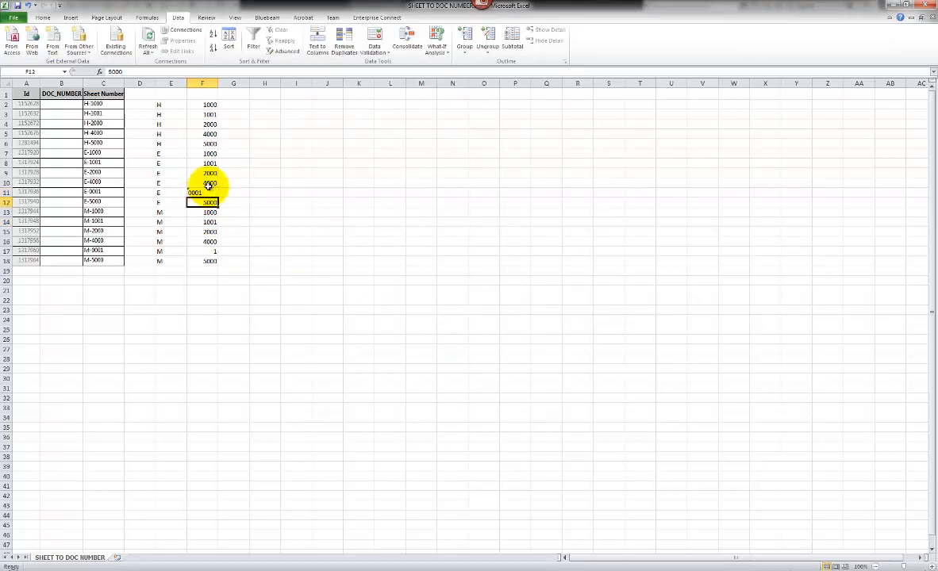
Format F17 as Text, enter 0001 in it, then select F2:F18
click(213, 252)
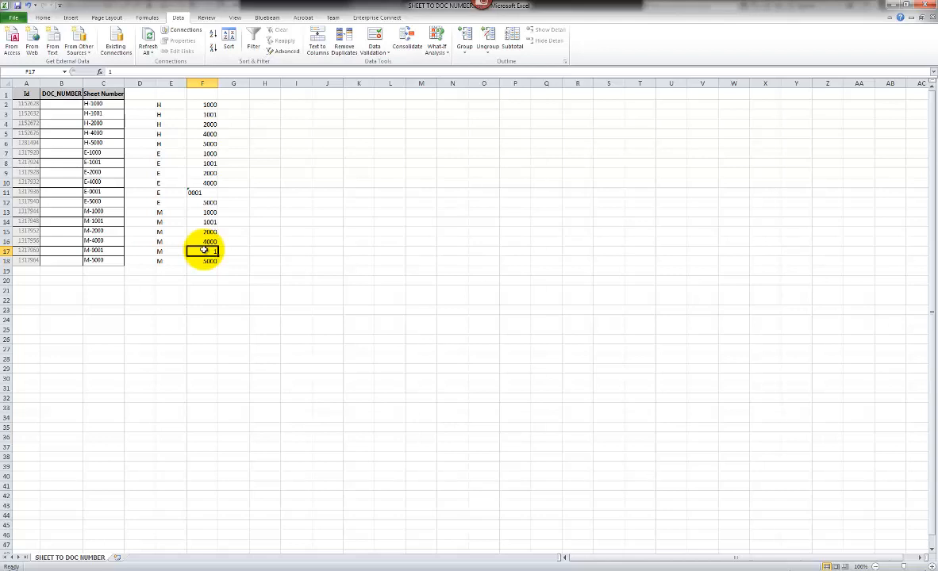
right_click(203, 250)
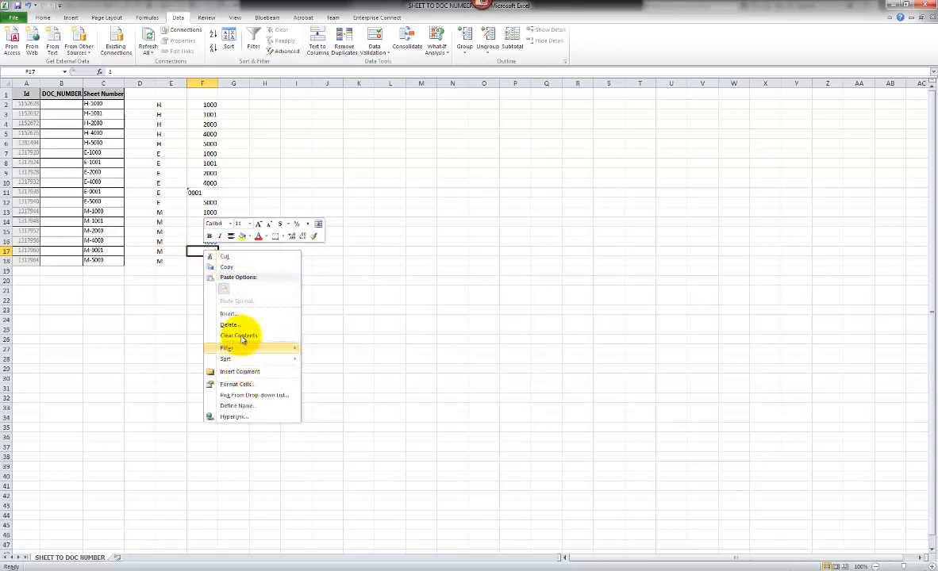
click(238, 385)
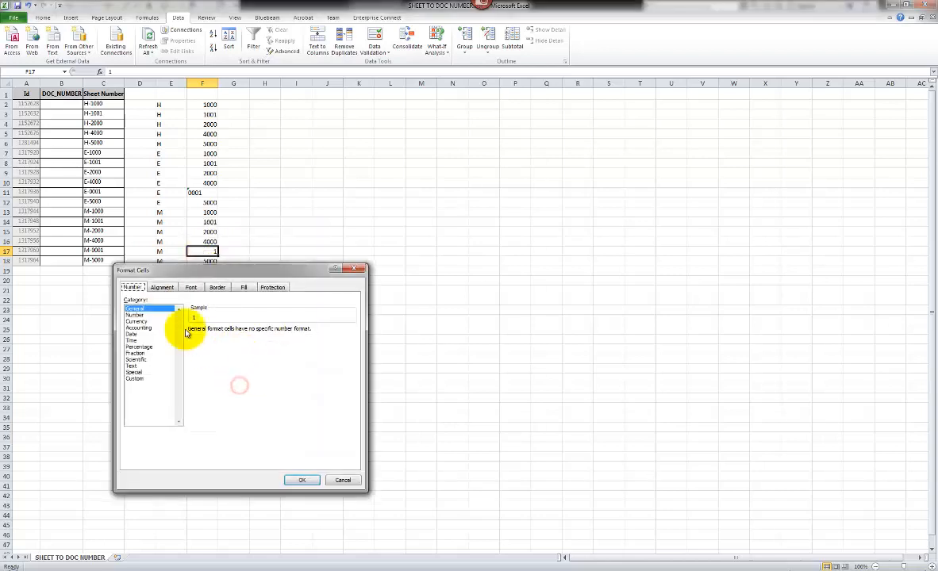
click(138, 366)
click(298, 479)
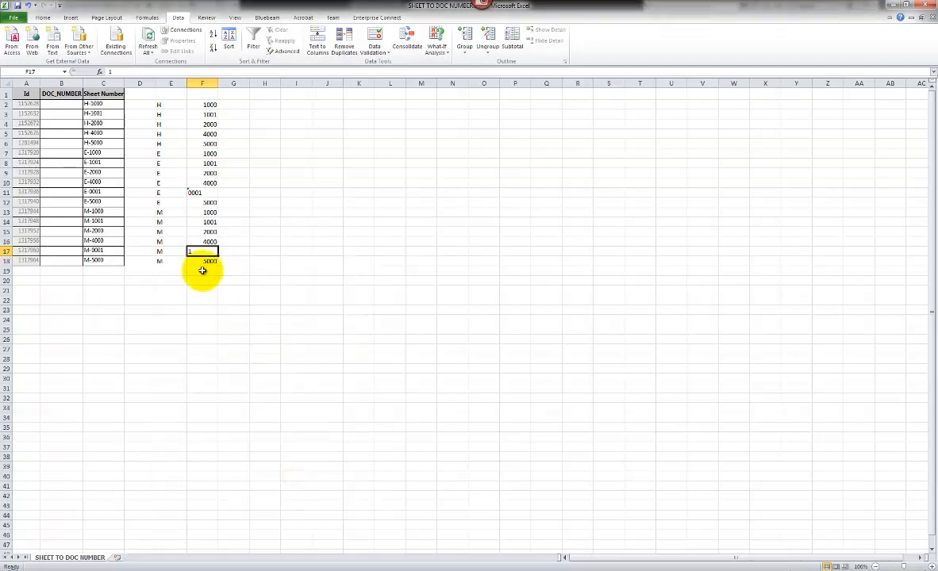
text(00)
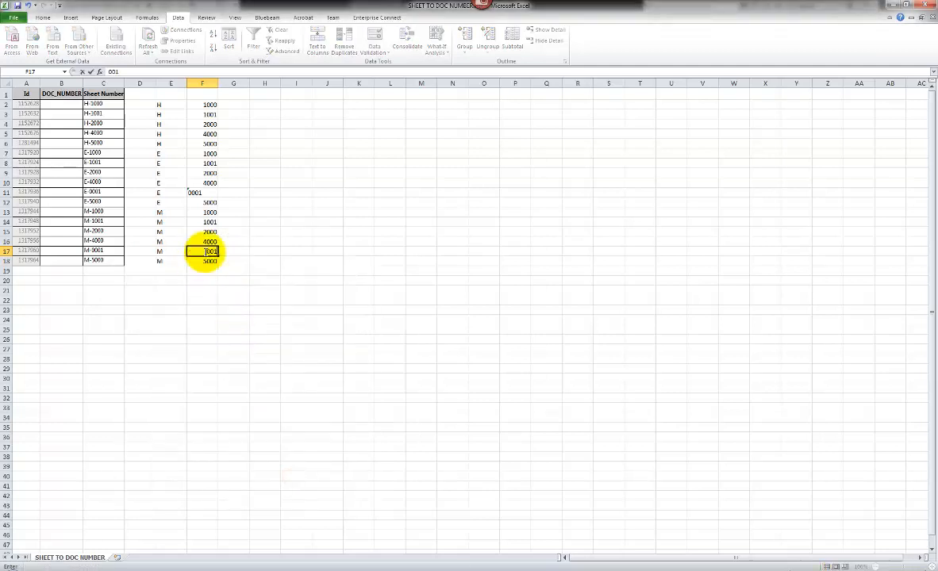
key(Left)
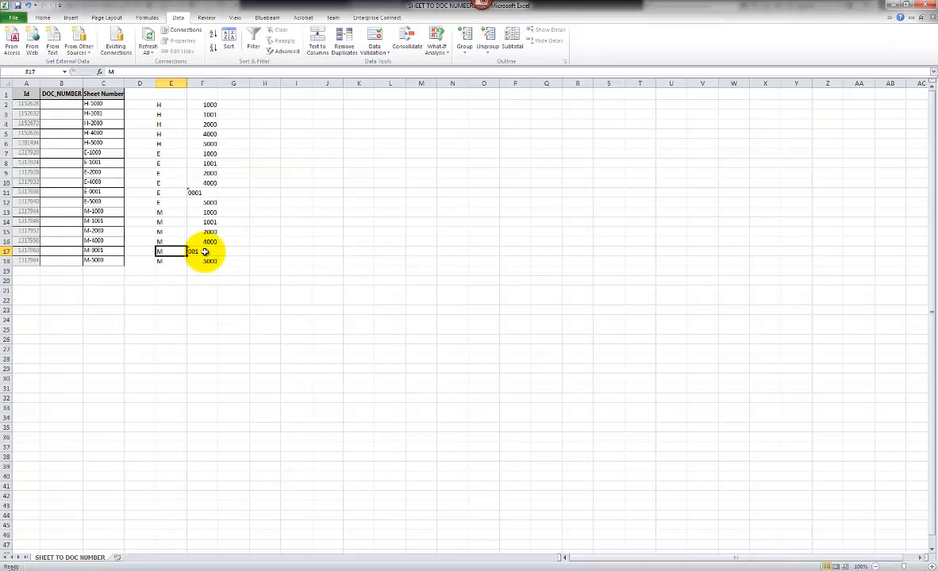
click(205, 251)
text(0001)
key(Return)
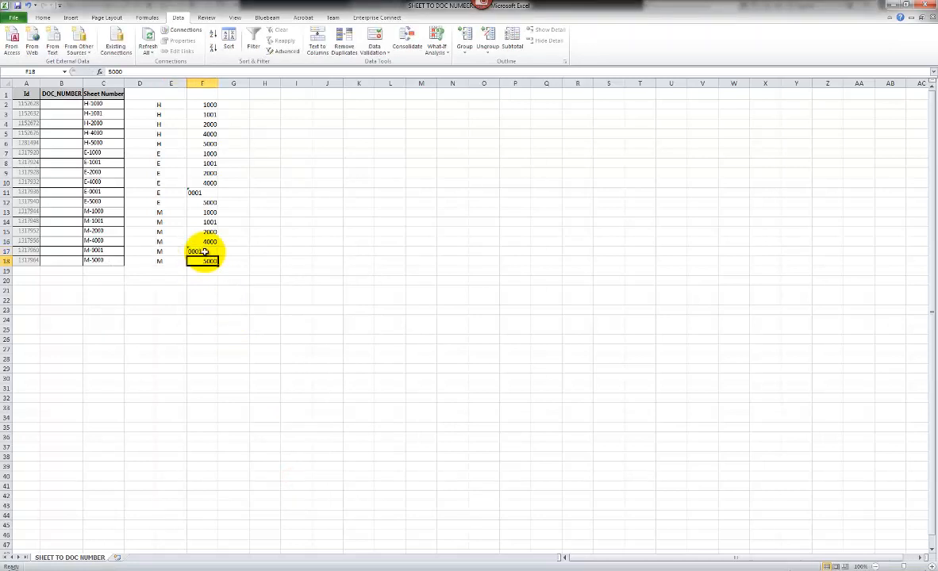
click(246, 289)
drag(206, 104, 208, 259)
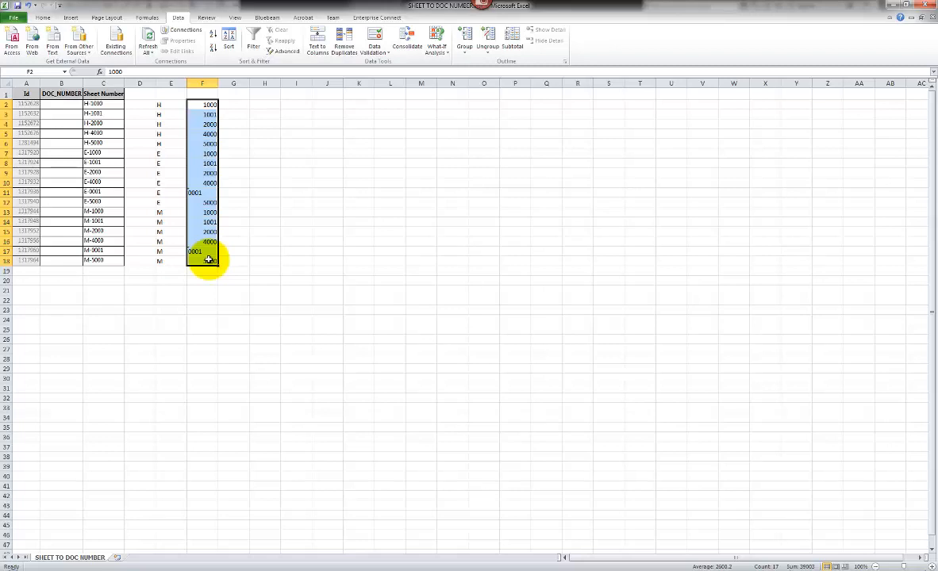
Copy F2:F18 and paste them as values only into DOC_NUMBER cells B2:B18
key(ctrl+c)
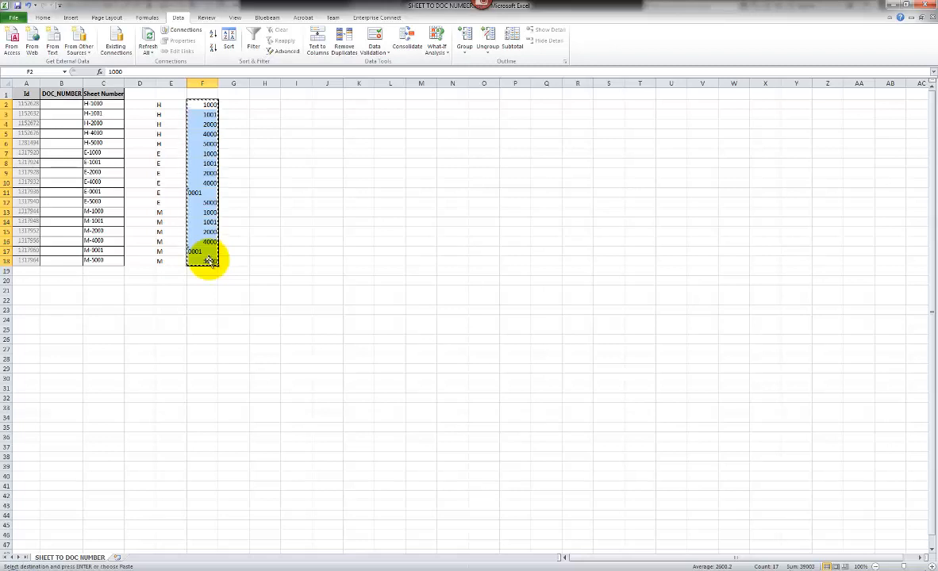
click(65, 96)
click(64, 109)
right_click(63, 109)
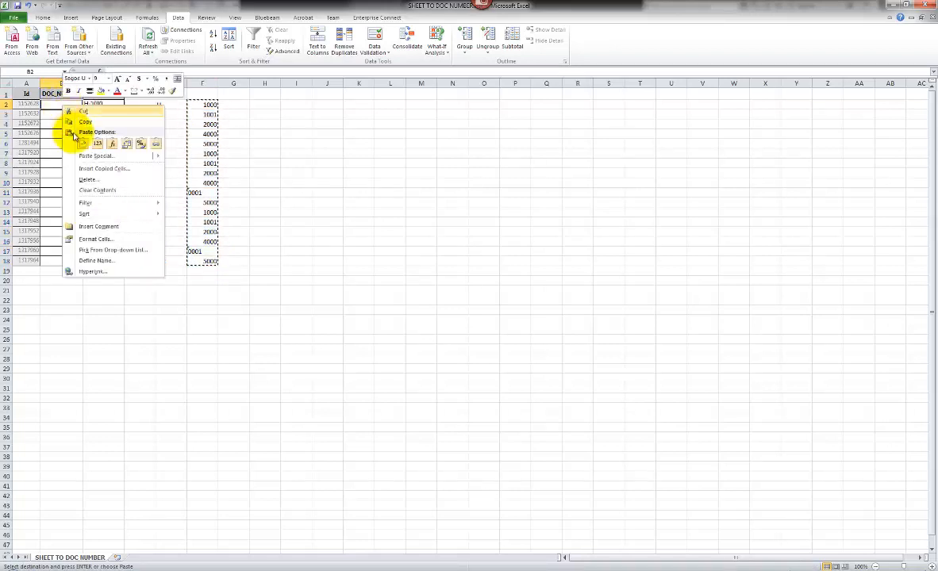
click(89, 142)
click(118, 339)
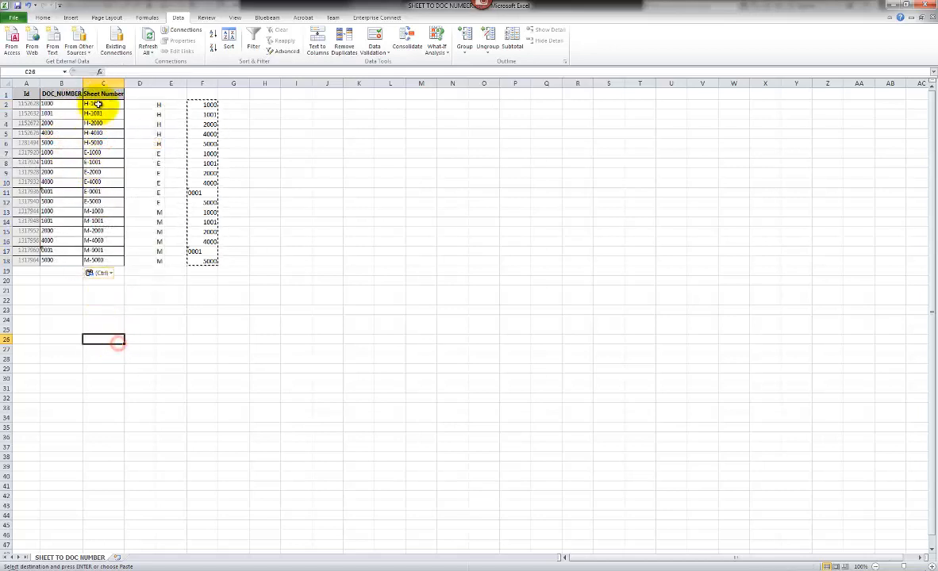
click(62, 106)
drag(61, 107, 63, 260)
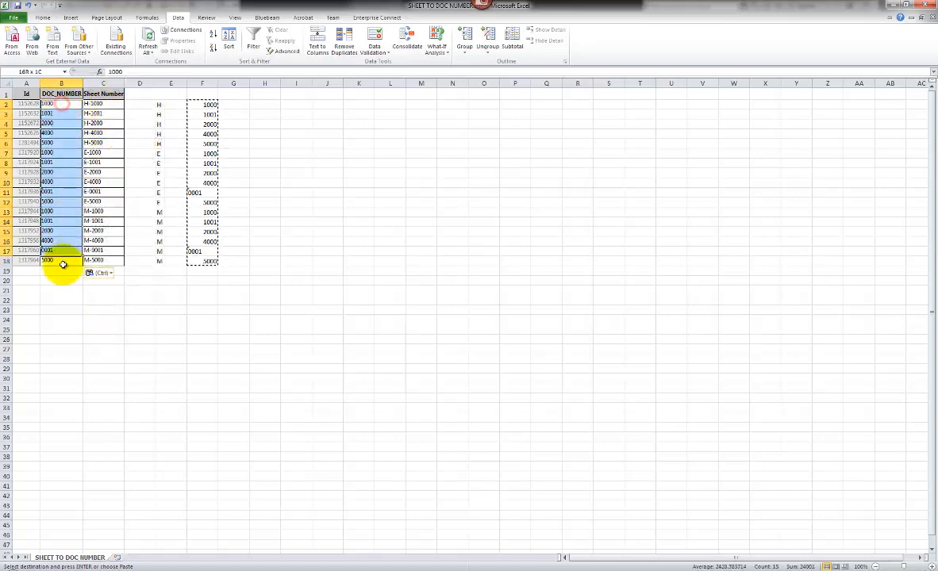
click(107, 301)
click(313, 151)
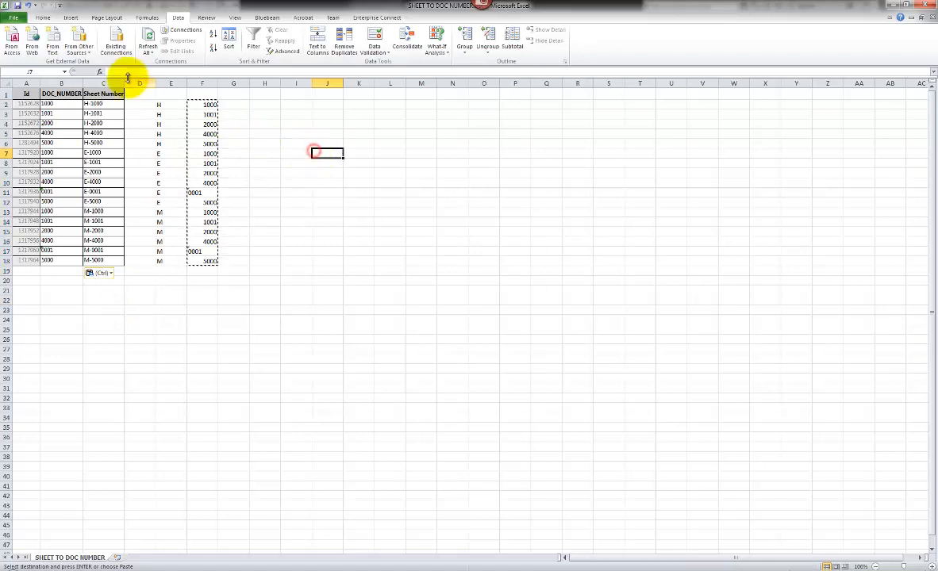
Save and close the SHEET TO DOC NUMBER workbook, then minimize Excel
click(17, 6)
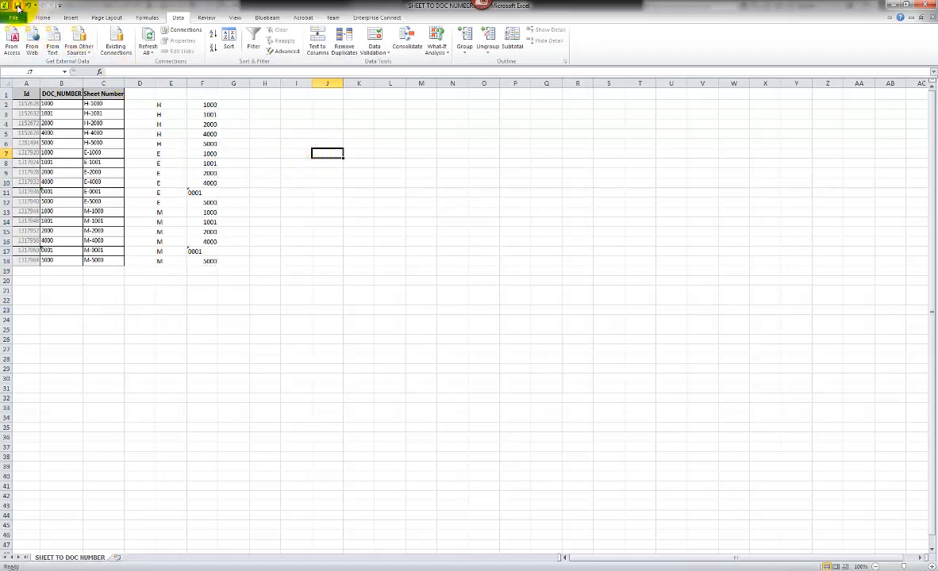
click(932, 16)
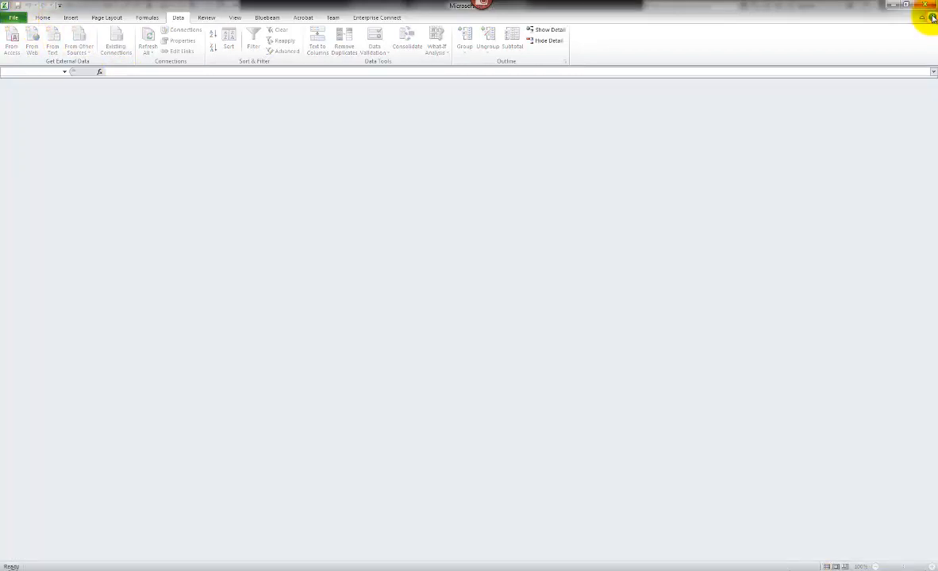
click(890, 6)
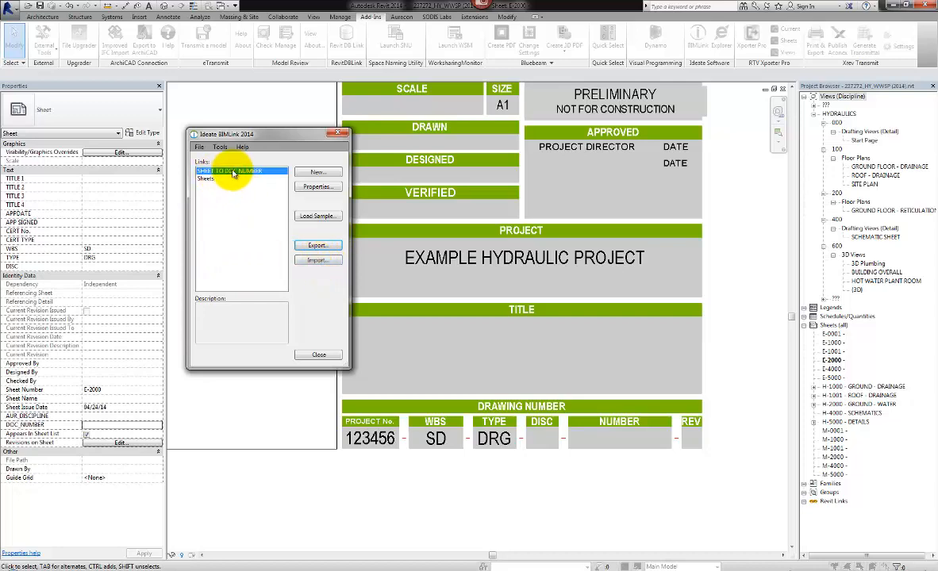
Import the SHEET TO DOC NUMBER.xlsx worksheet through BIMLink, applying its DOC_NUMBER changes
click(321, 263)
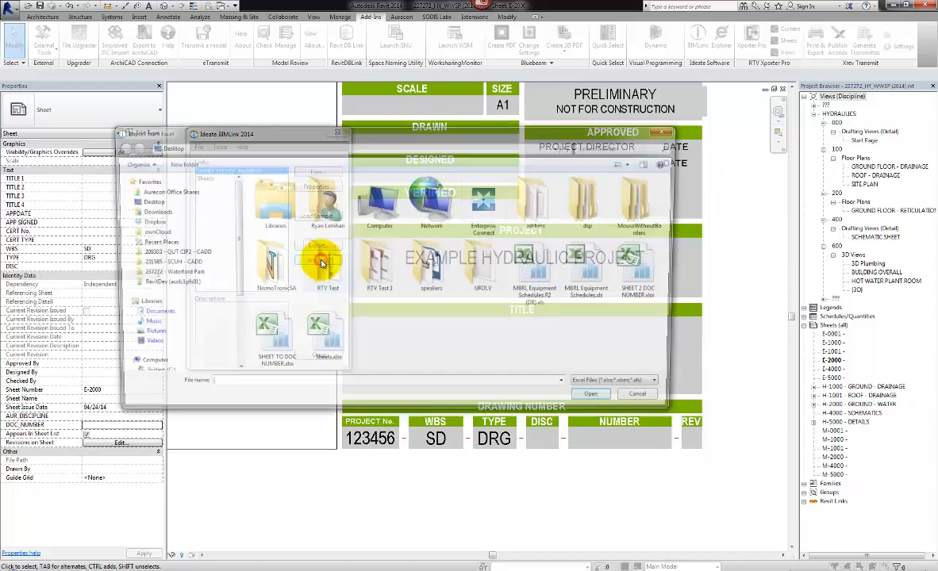
click(272, 343)
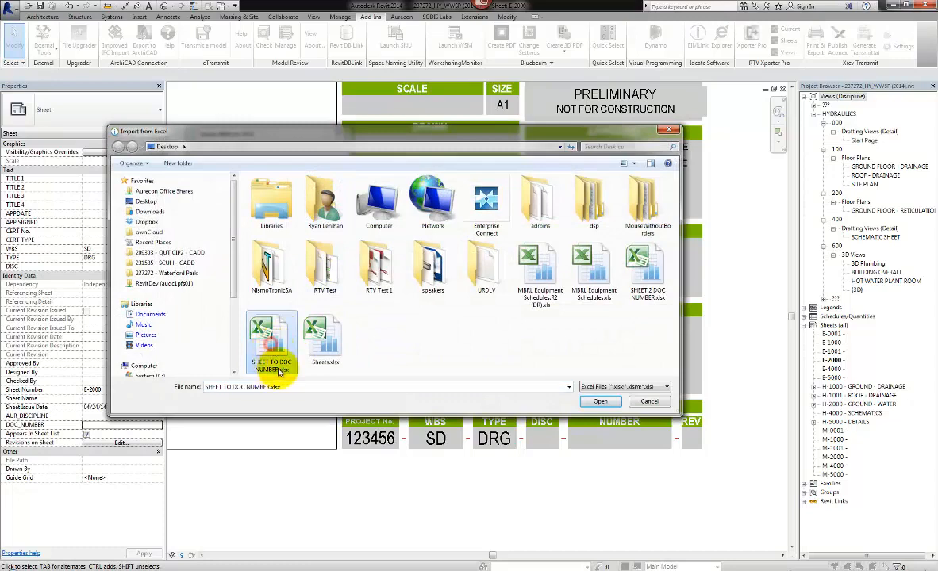
click(597, 402)
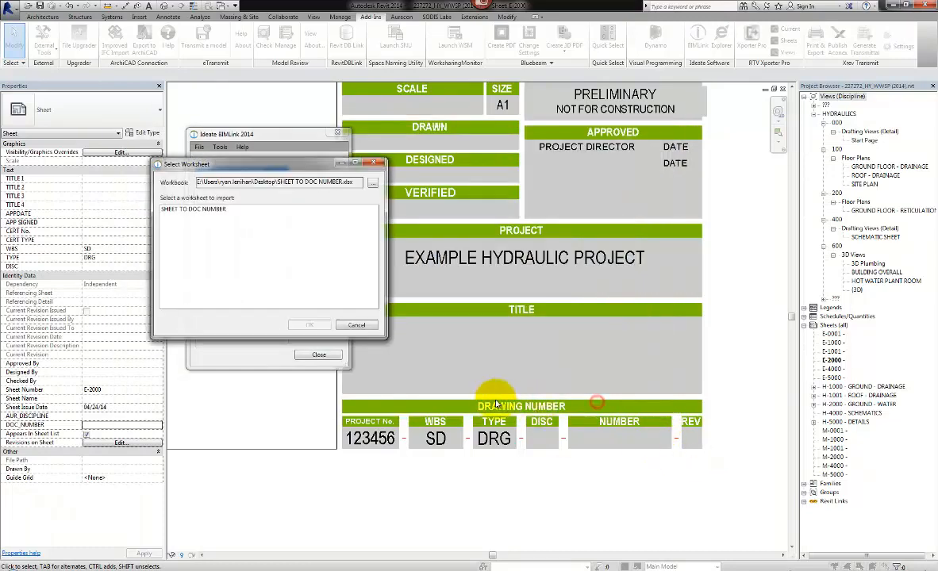
click(212, 210)
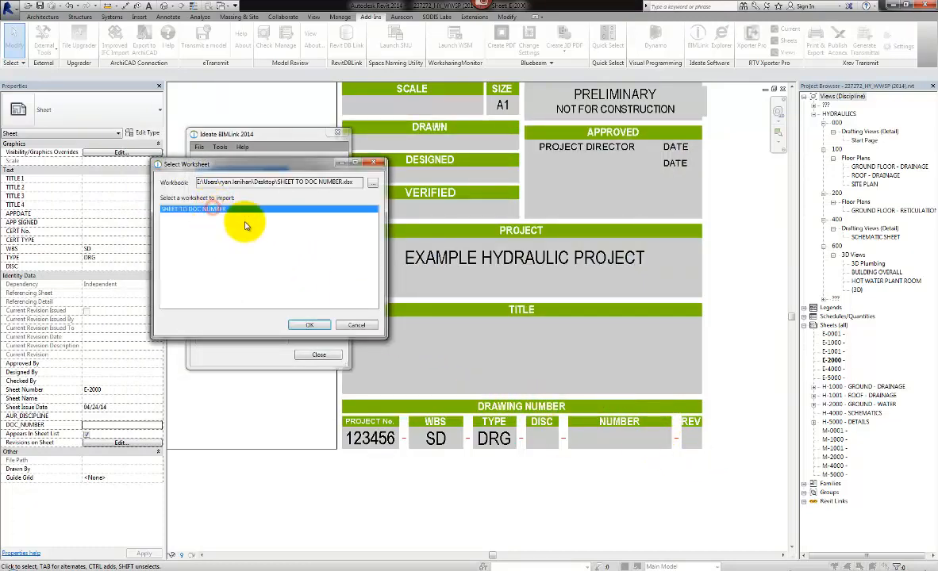
click(309, 325)
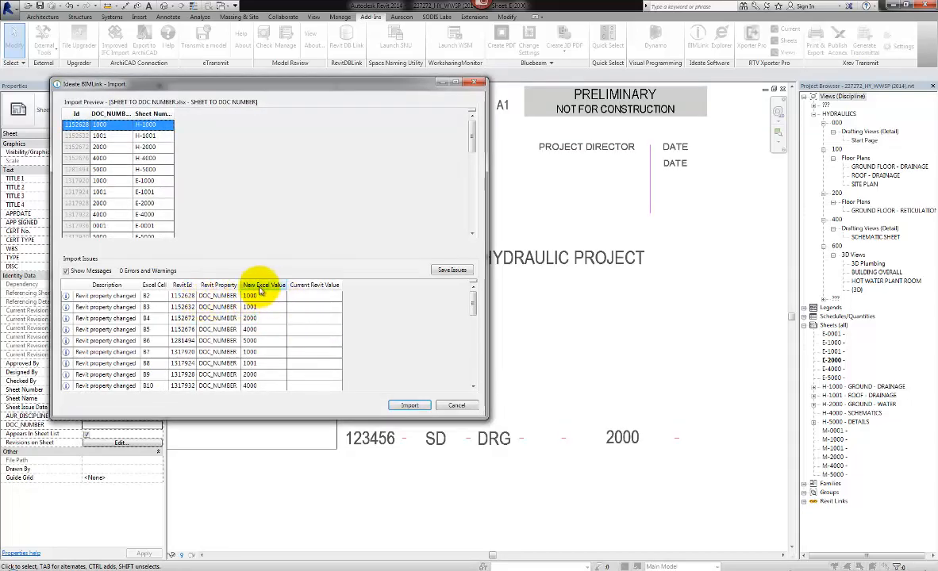
click(318, 295)
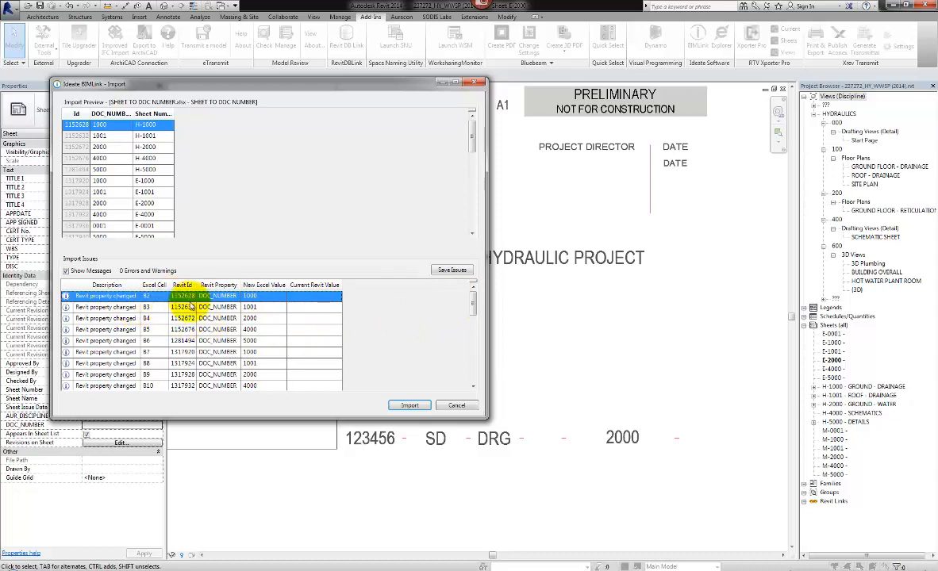
click(411, 406)
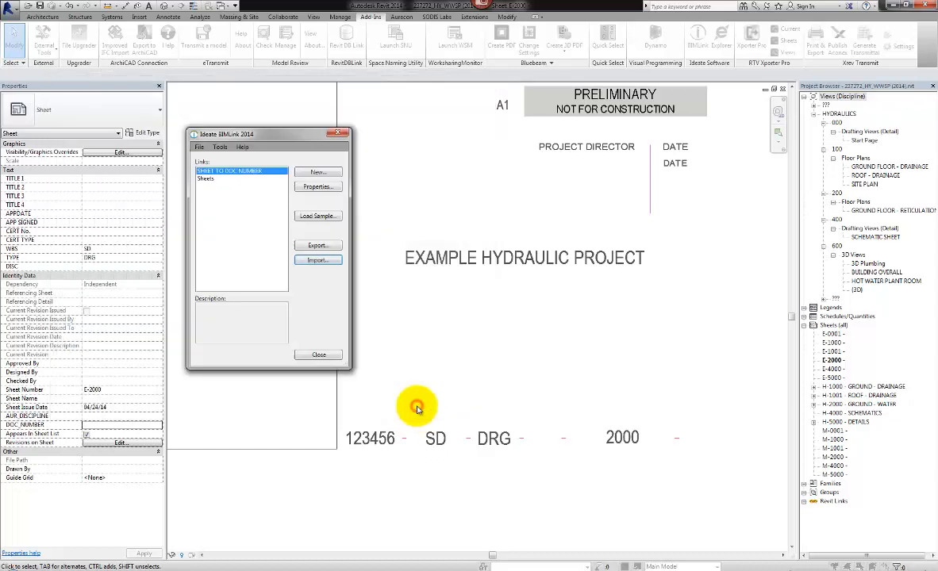
click(317, 356)
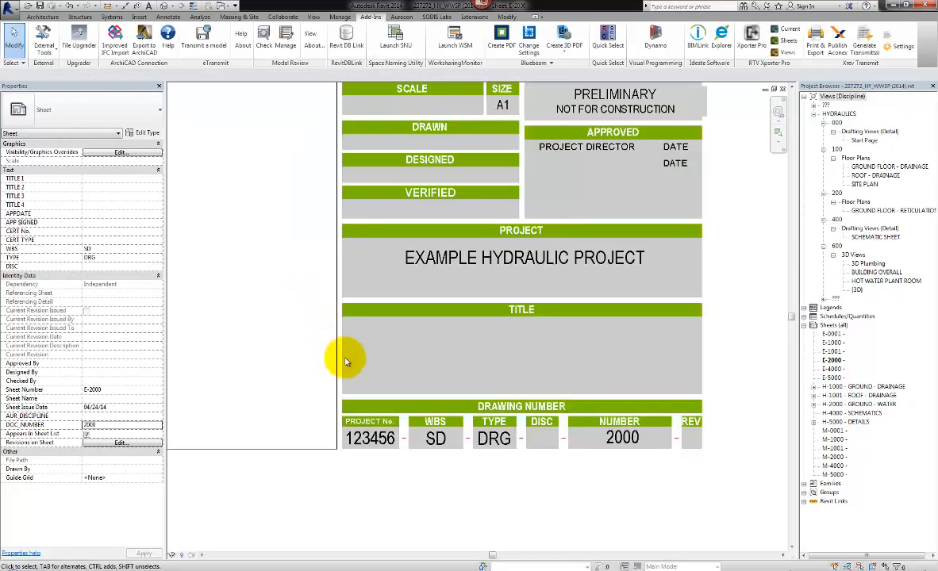
Open sheets E-0001 and E-1000 to check their title block NUMBER fields
click(627, 429)
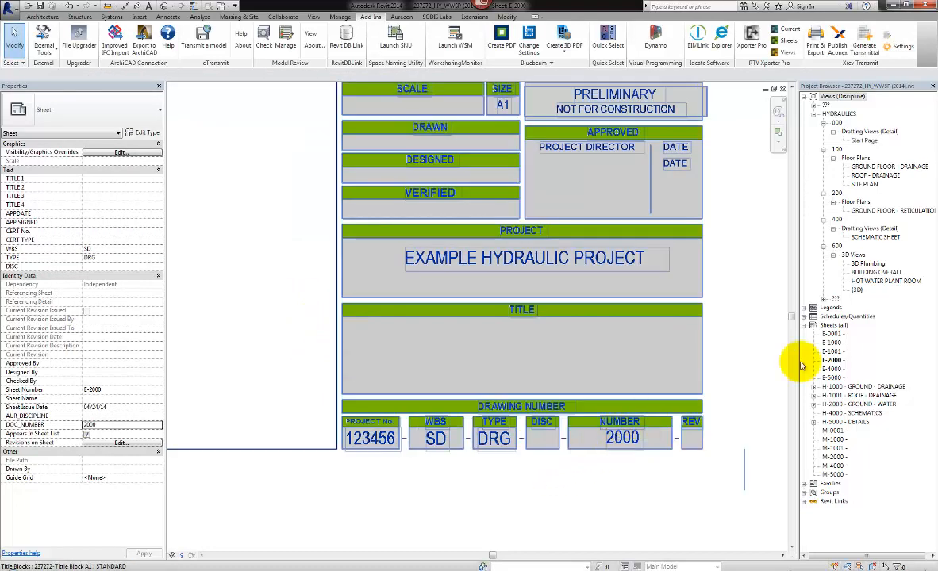
double_click(832, 334)
scroll(620, 409, down, 2)
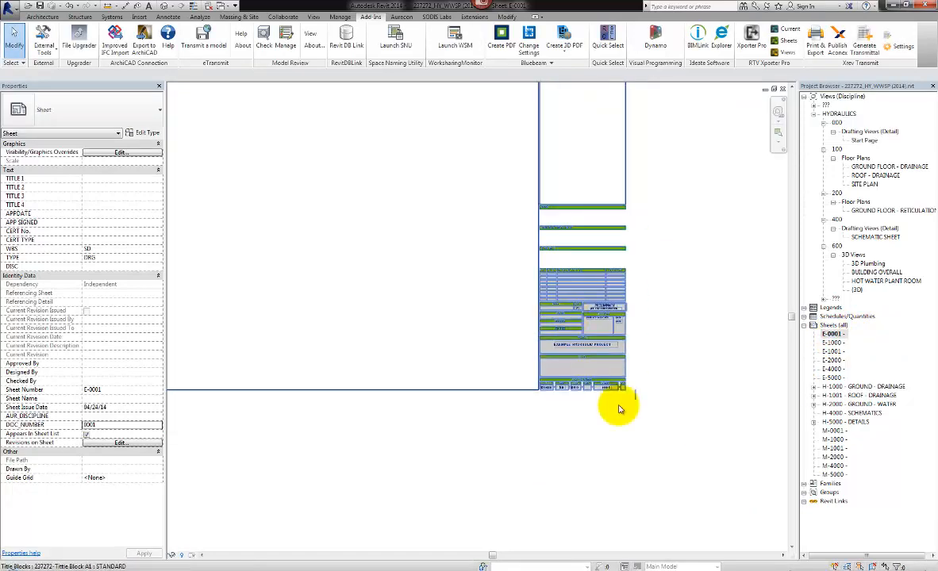
scroll(607, 389, up, 5)
click(830, 343)
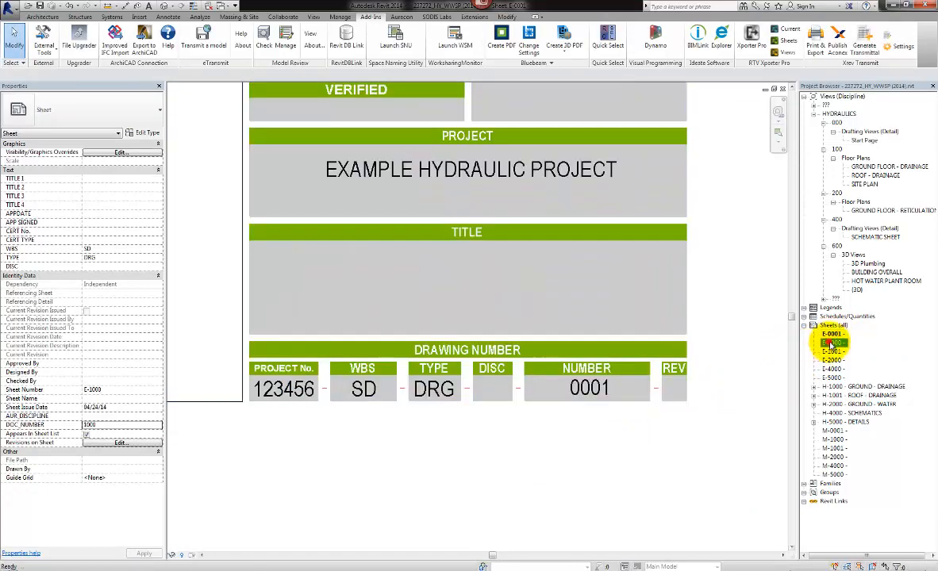
double_click(831, 343)
middle_drag(715, 479, 588, 337)
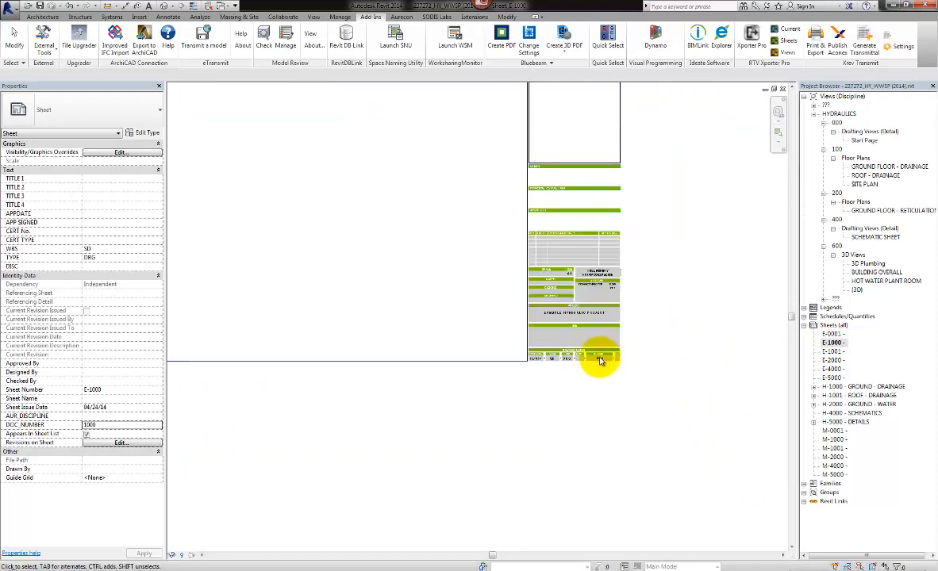
scroll(601, 362, up, 6)
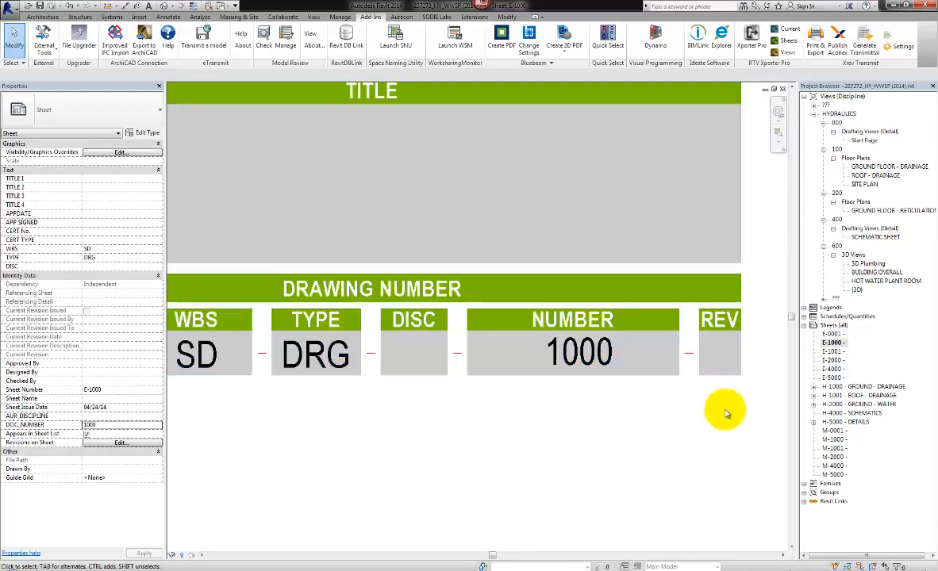
Open sheets M-1000 and M-1001 and zoom into their NUMBER fields
double_click(832, 441)
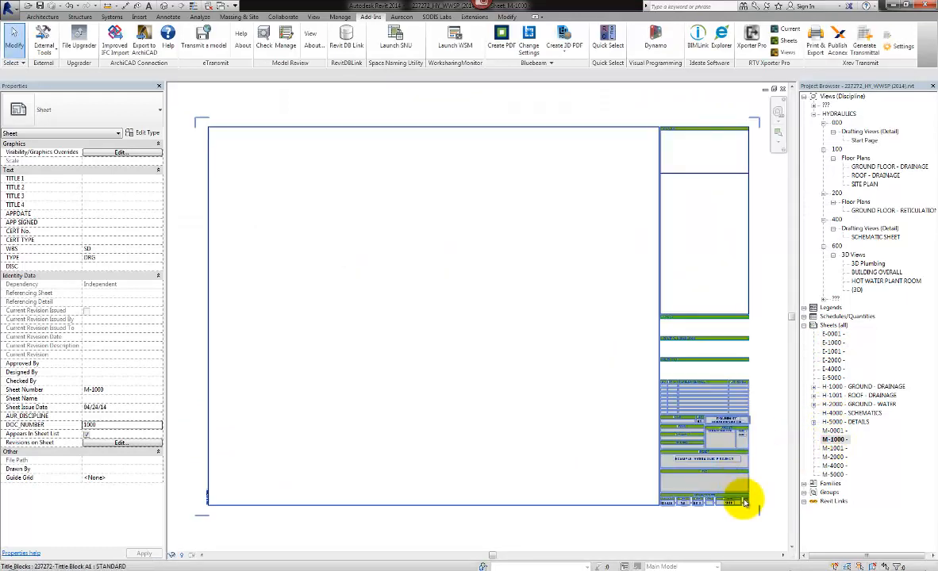
scroll(669, 449, up, 6)
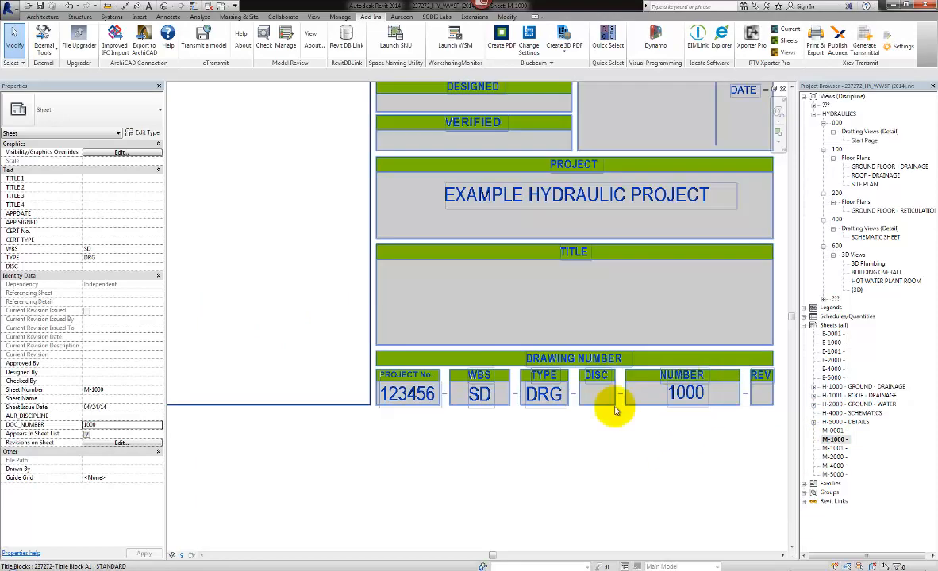
double_click(833, 449)
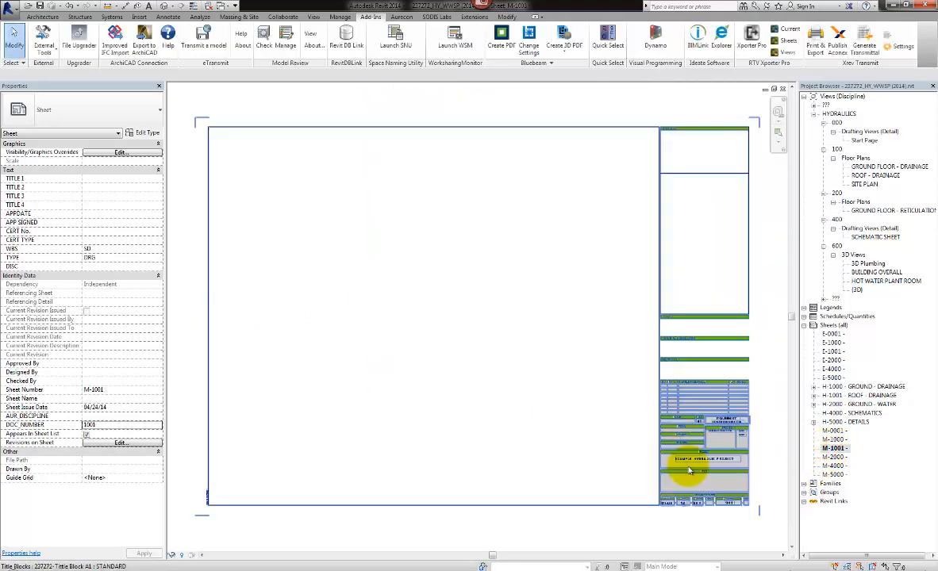
scroll(730, 512, up, 6)
scroll(736, 515, up, 2)
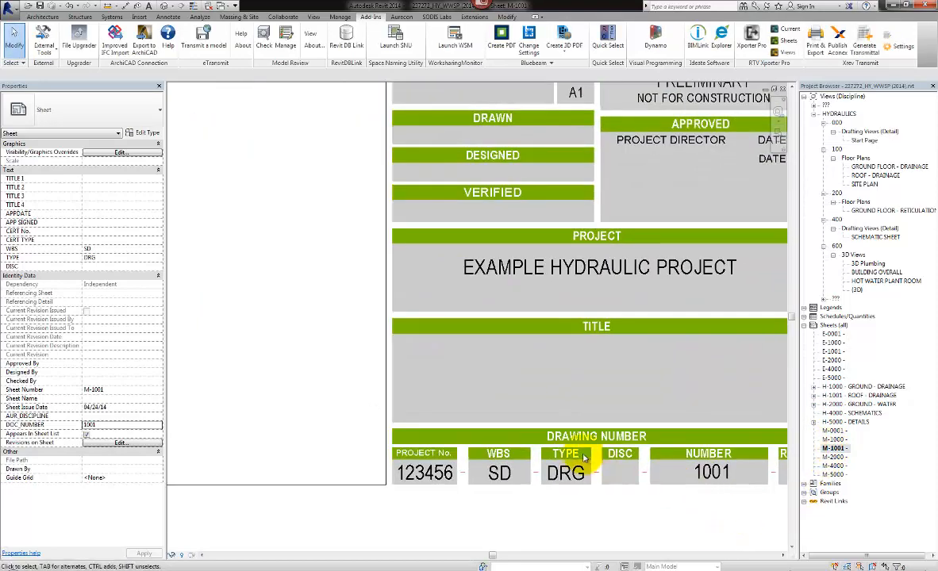
scroll(594, 461, up, 1)
middle_drag(607, 466, 524, 437)
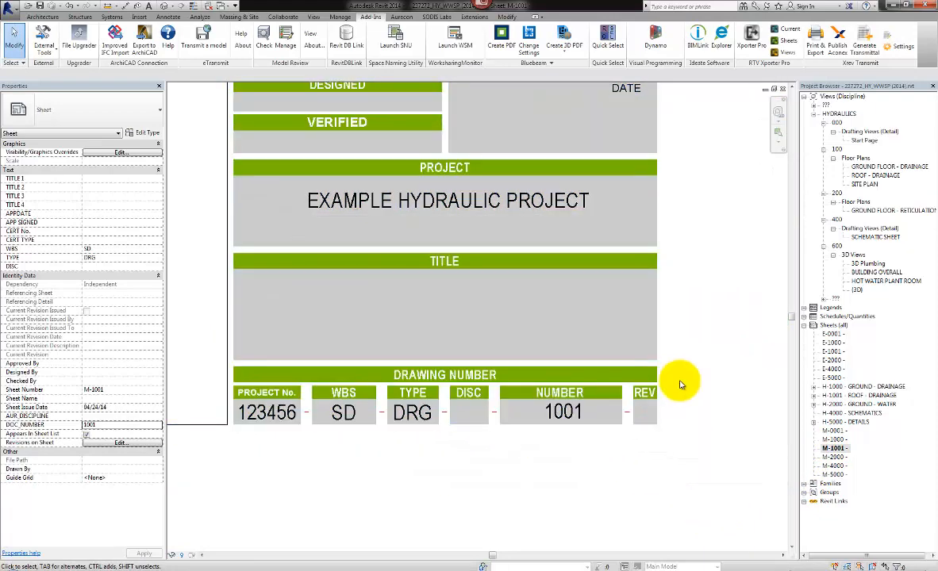
Select sheets E-0001 through E-5000, then bring up the Sheets (all) node's context menu
click(831, 334)
shift+click(833, 474)
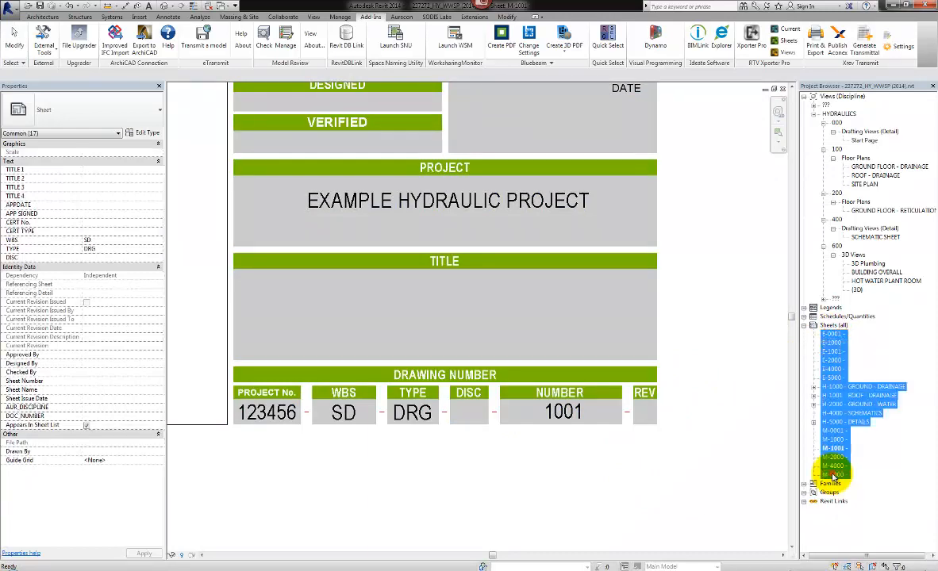
click(737, 384)
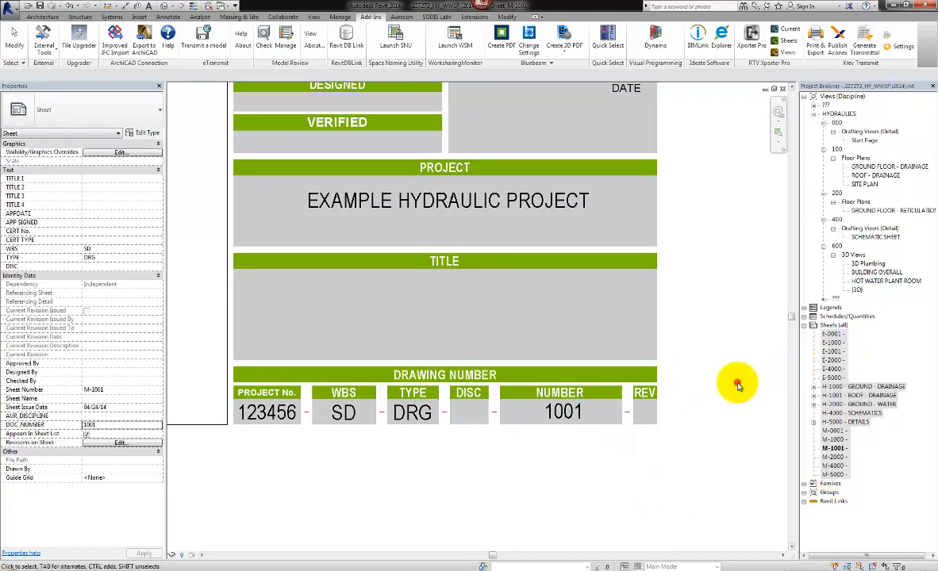
click(831, 334)
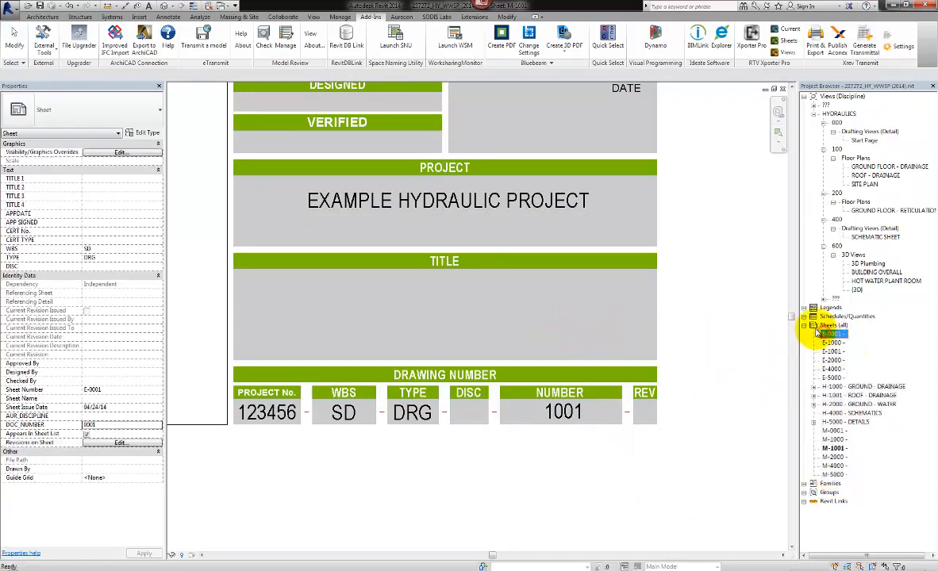
shift+click(833, 378)
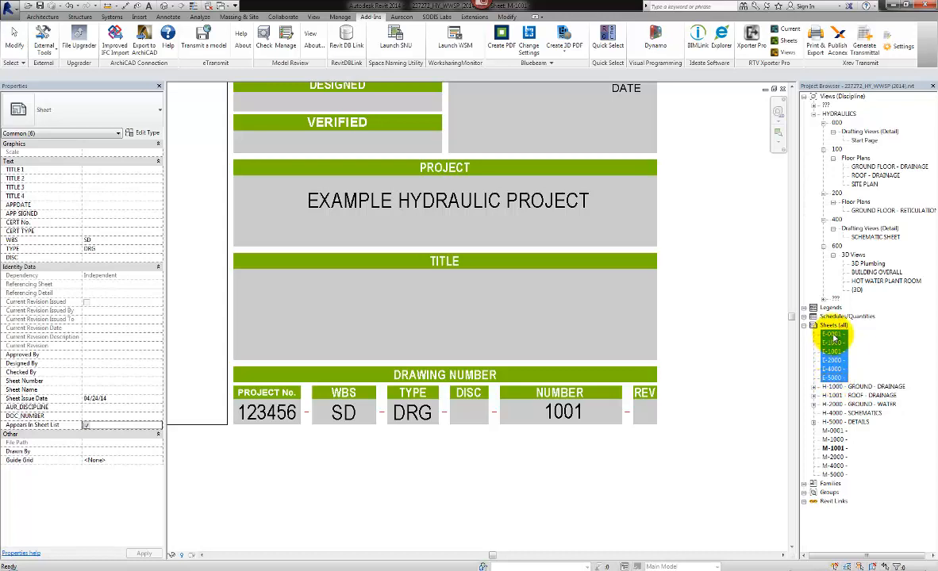
click(851, 386)
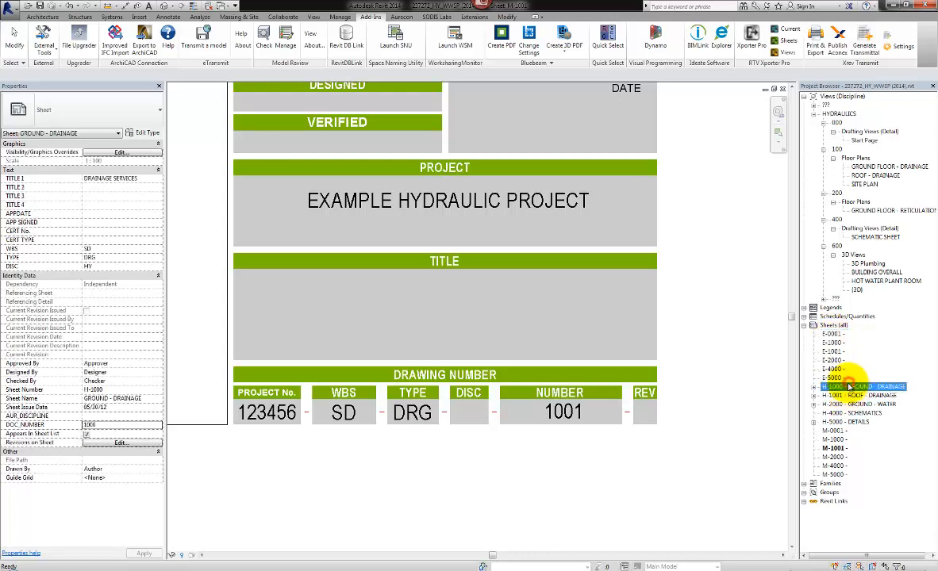
click(831, 334)
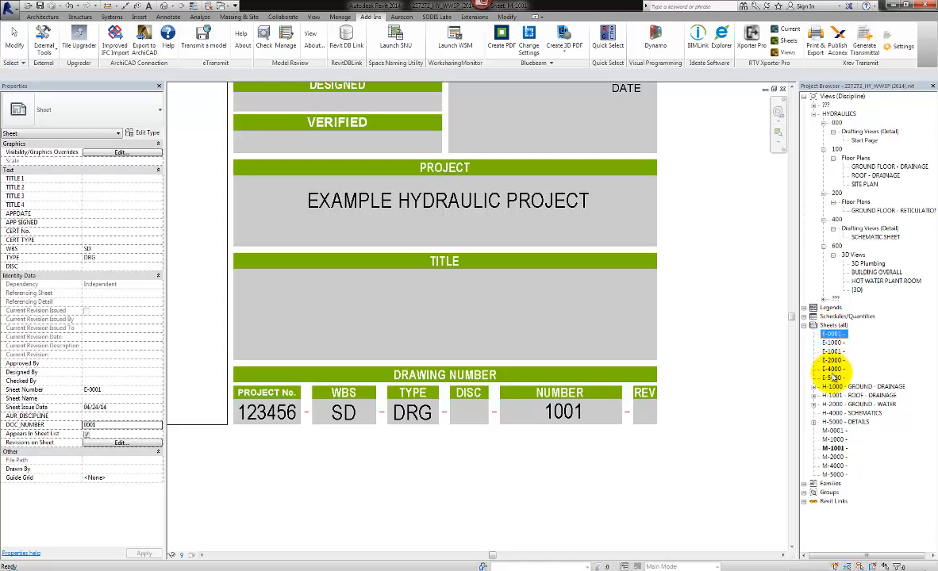
shift+click(832, 377)
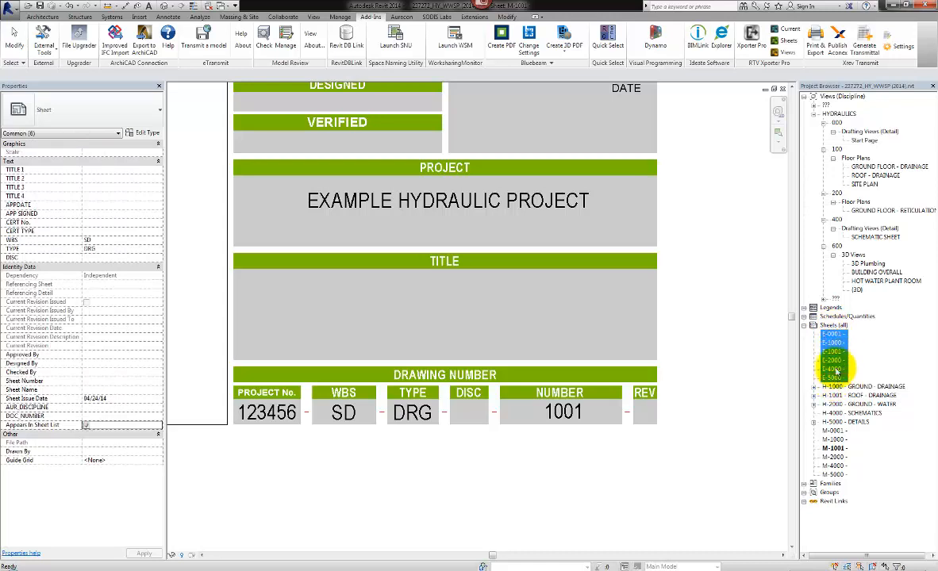
click(834, 325)
right_click(839, 327)
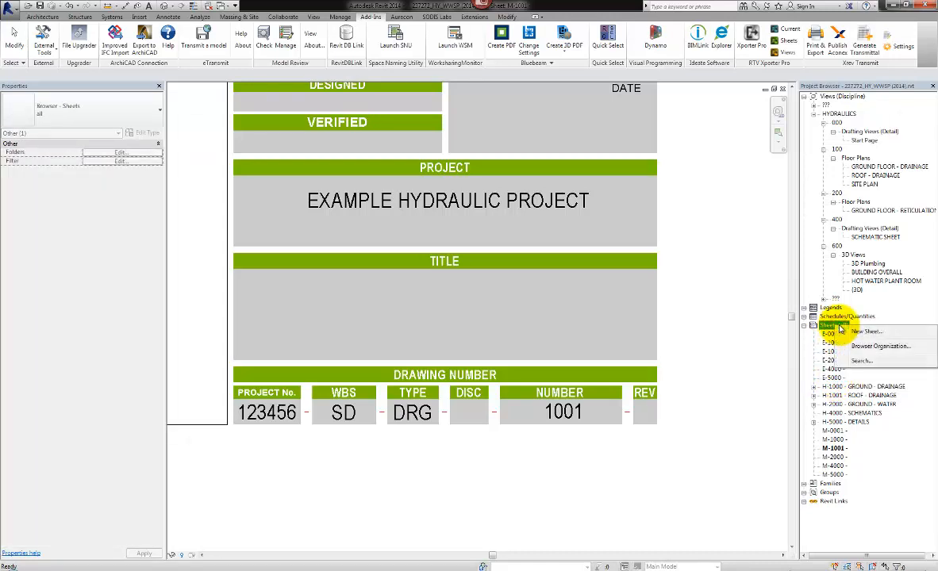
Apply the AURECON browser organization to the sheets and expand the resulting ??? group
click(881, 347)
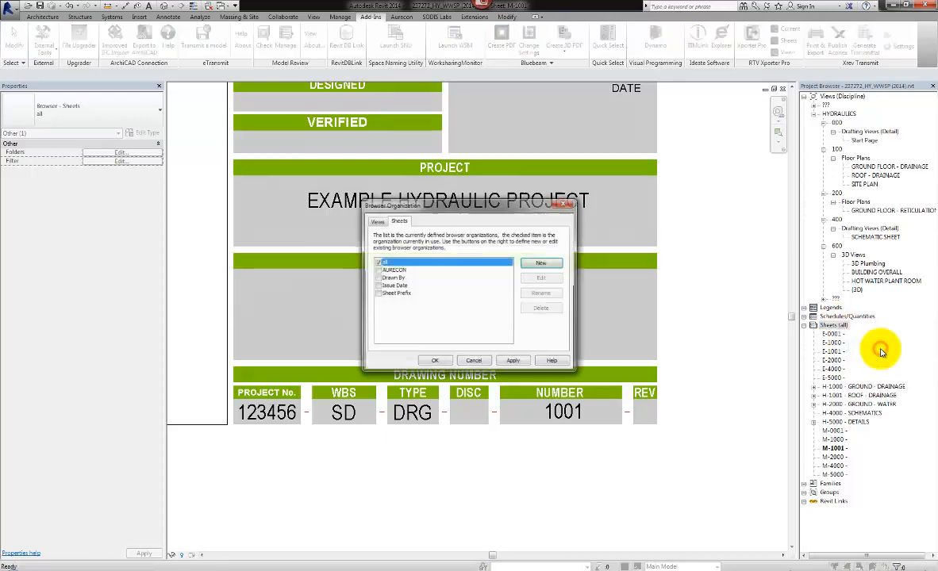
click(378, 271)
click(434, 362)
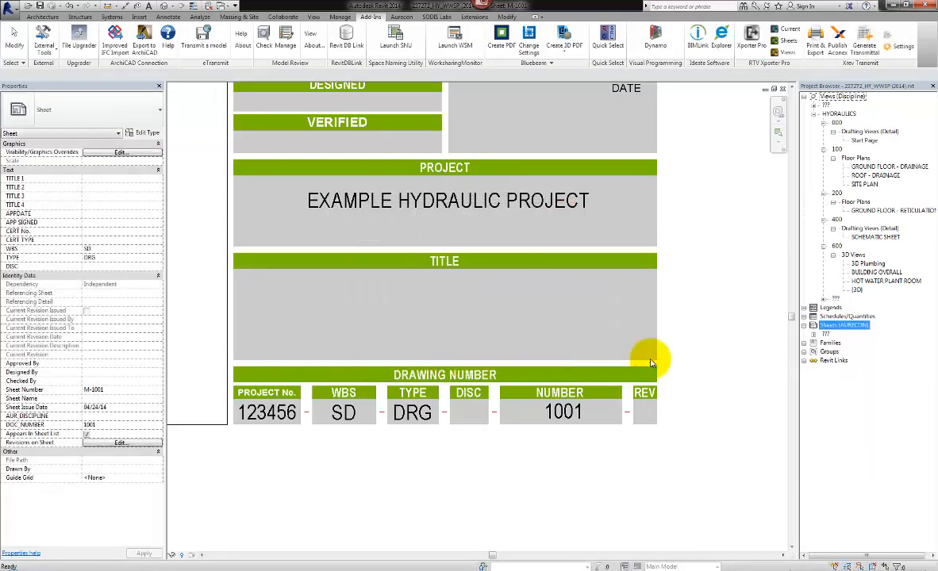
click(812, 334)
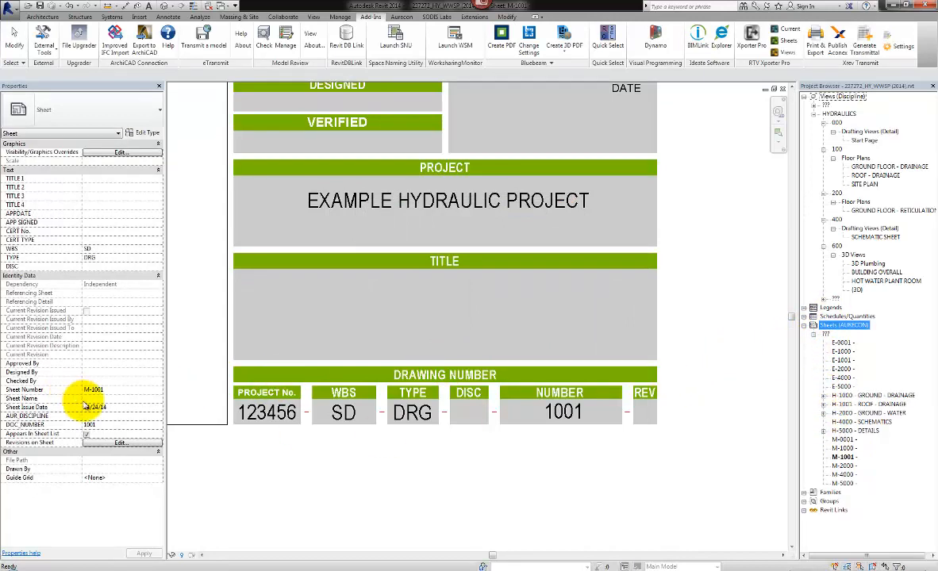
click(94, 398)
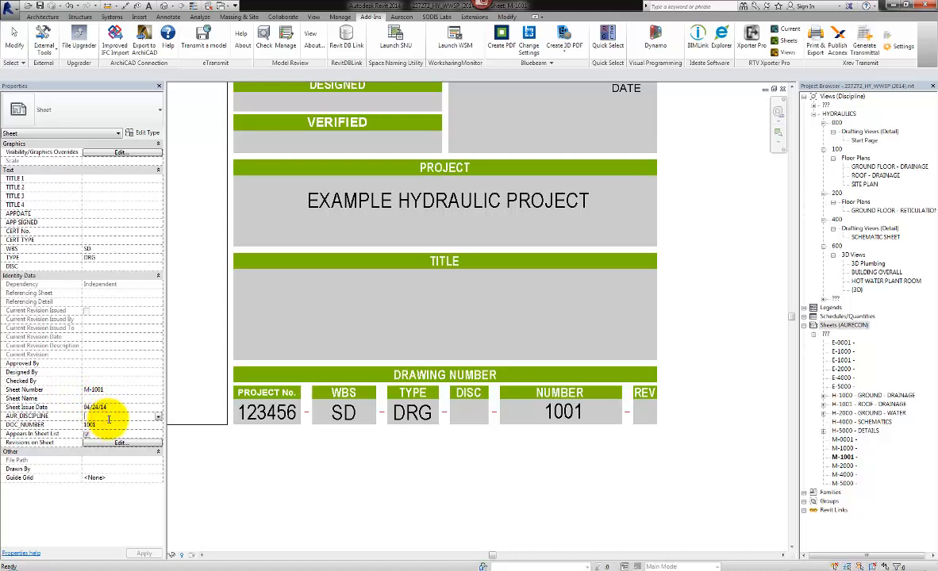
Review the AURECON organization's grouping rules, leaving them unchanged
right_click(843, 325)
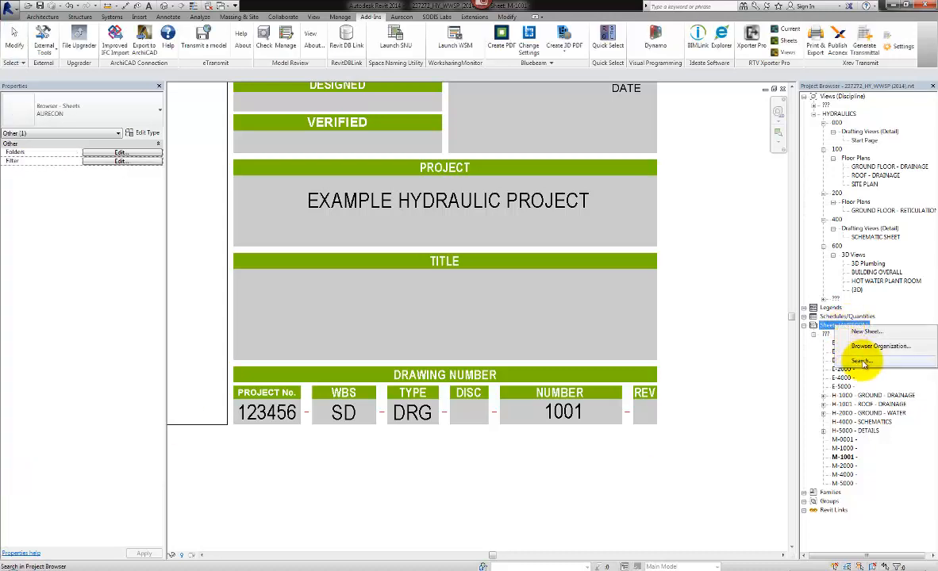
click(873, 346)
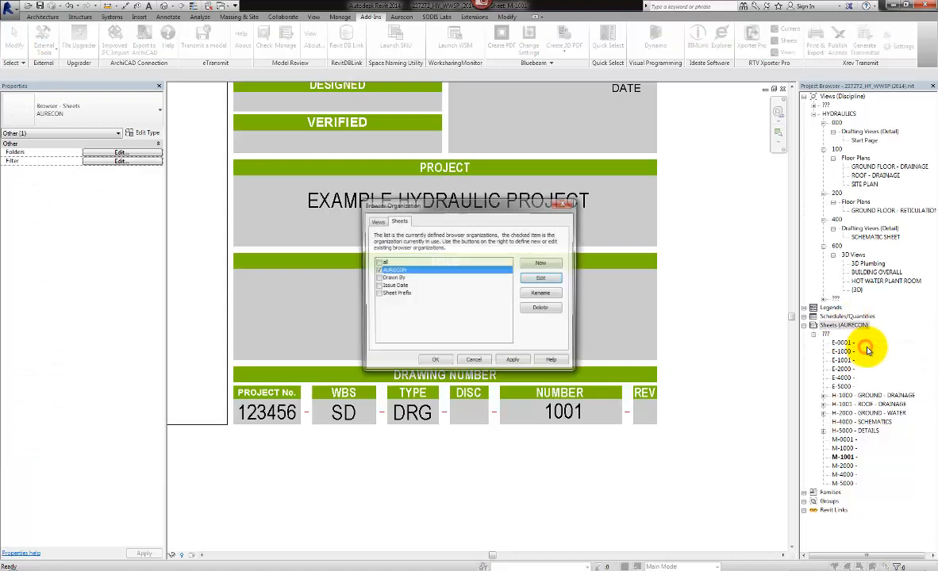
click(552, 282)
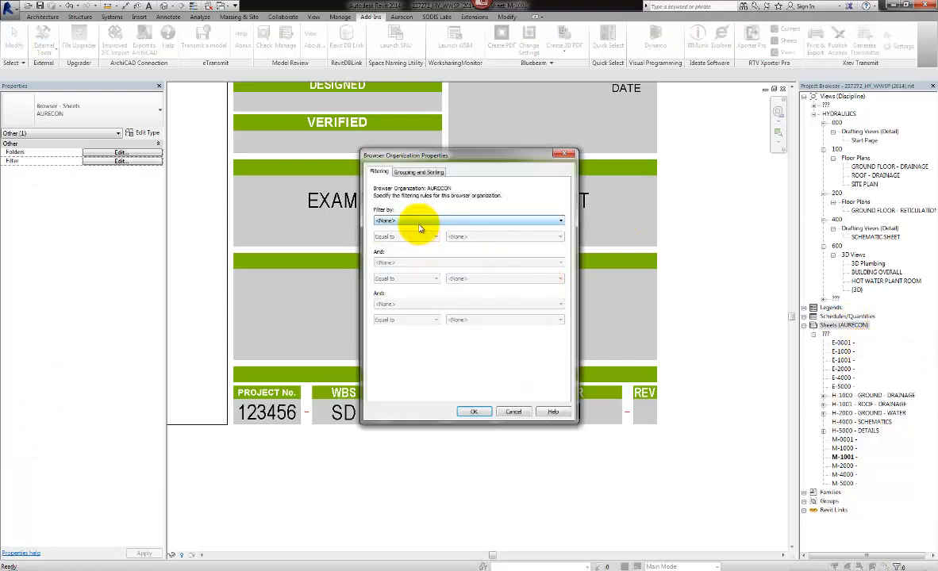
click(418, 172)
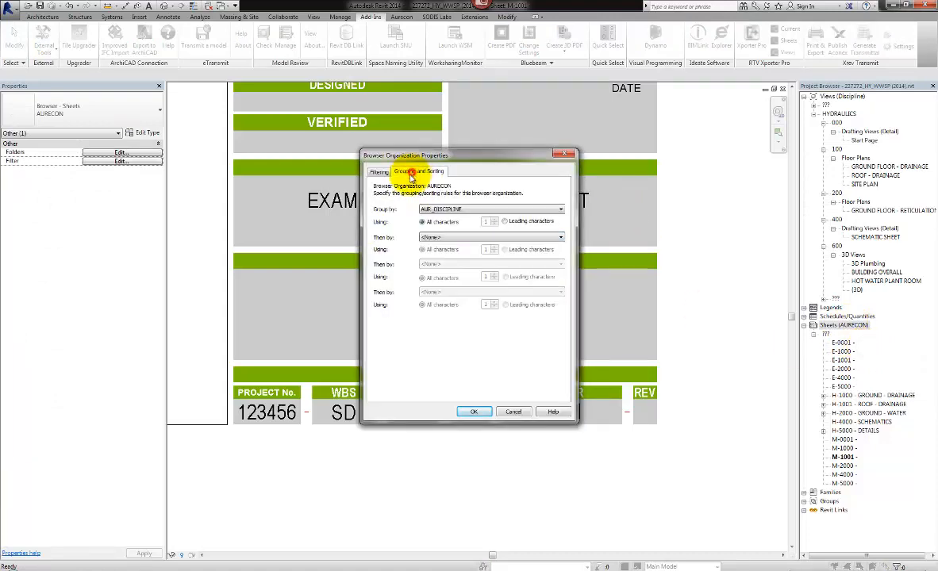
click(516, 238)
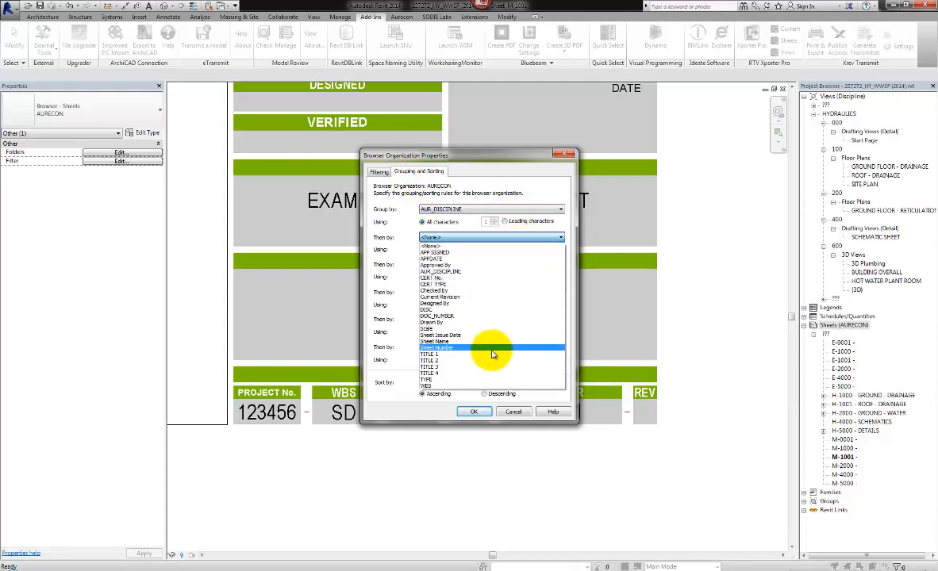
click(500, 181)
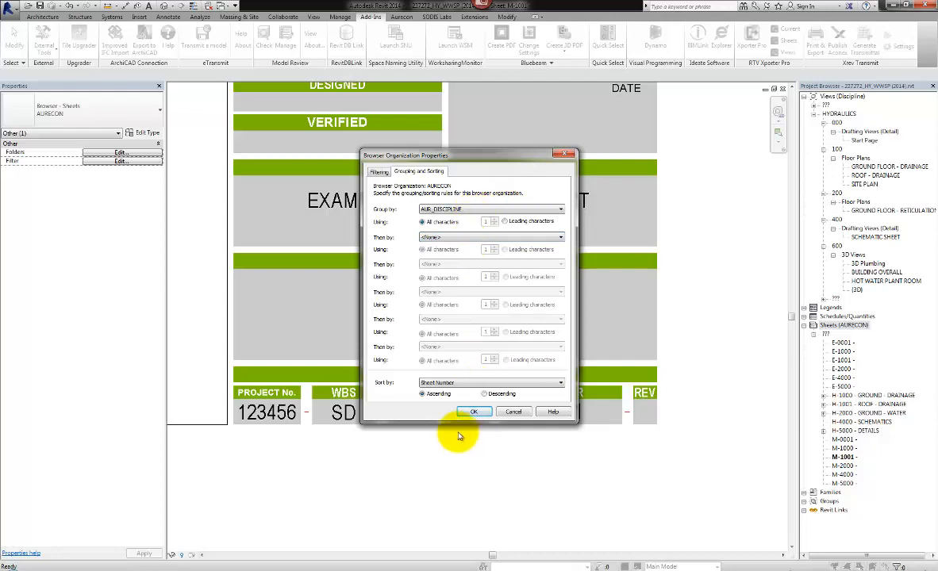
click(474, 411)
click(438, 361)
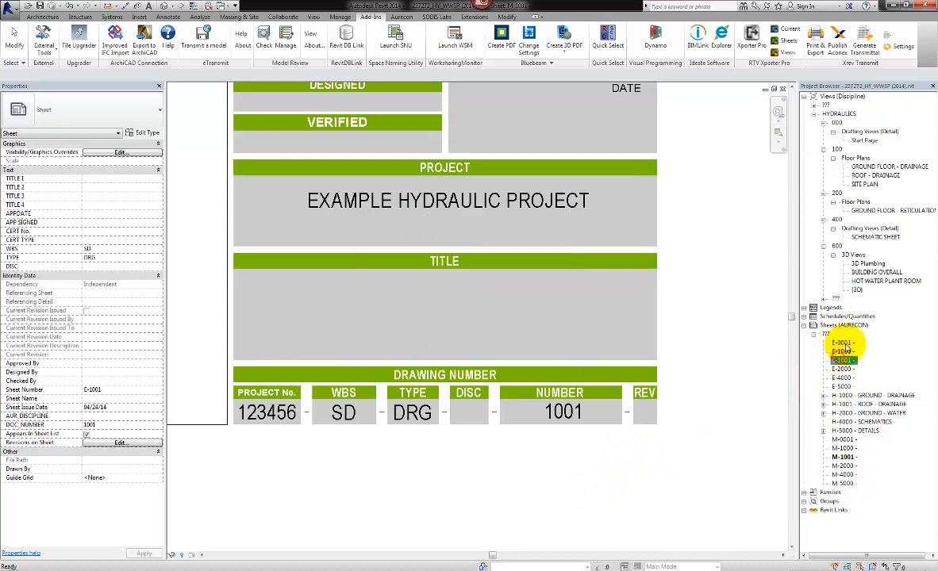
Change sheet M-1001's AUR_DISCIPLINE from ELECTRICAL to MECHANICAL
shift+click(843, 386)
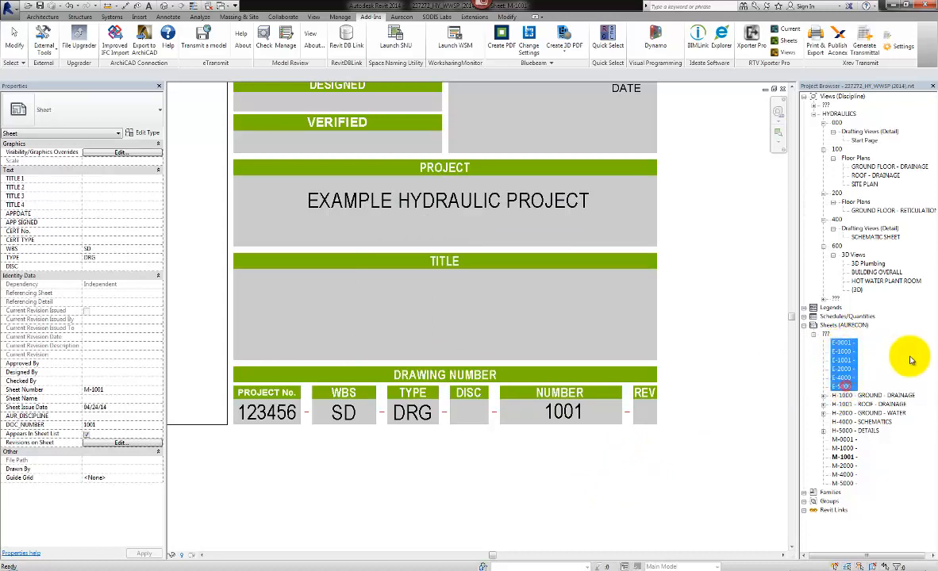
click(92, 416)
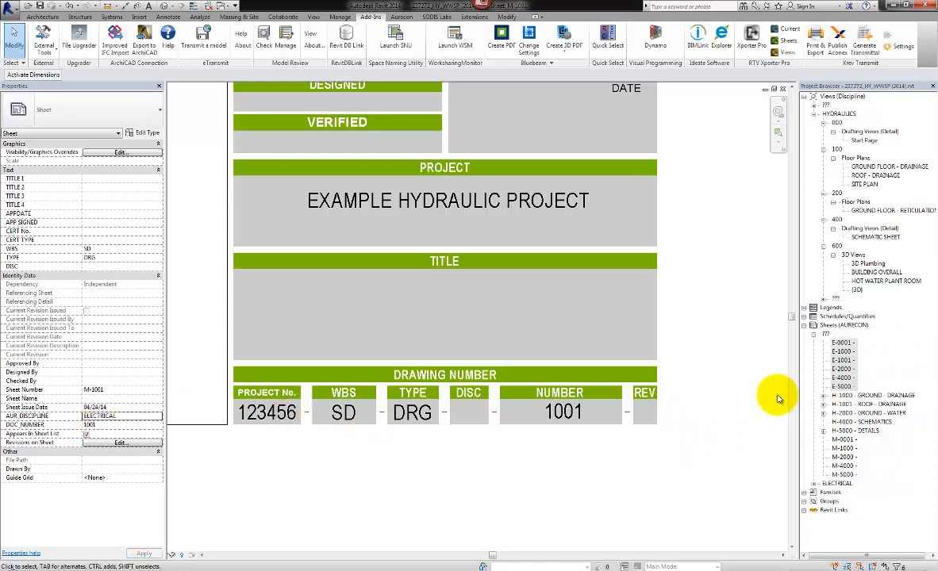
click(839, 343)
click(814, 484)
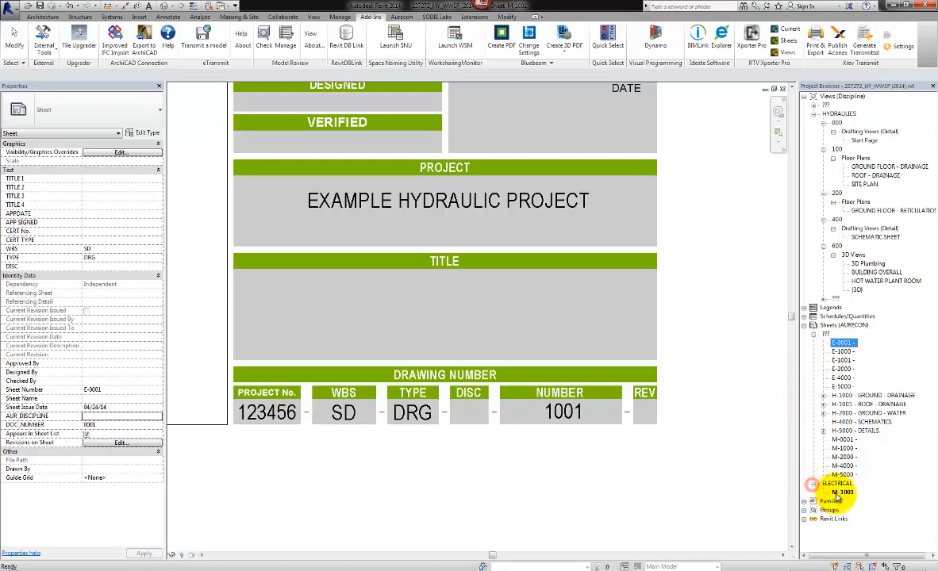
click(841, 492)
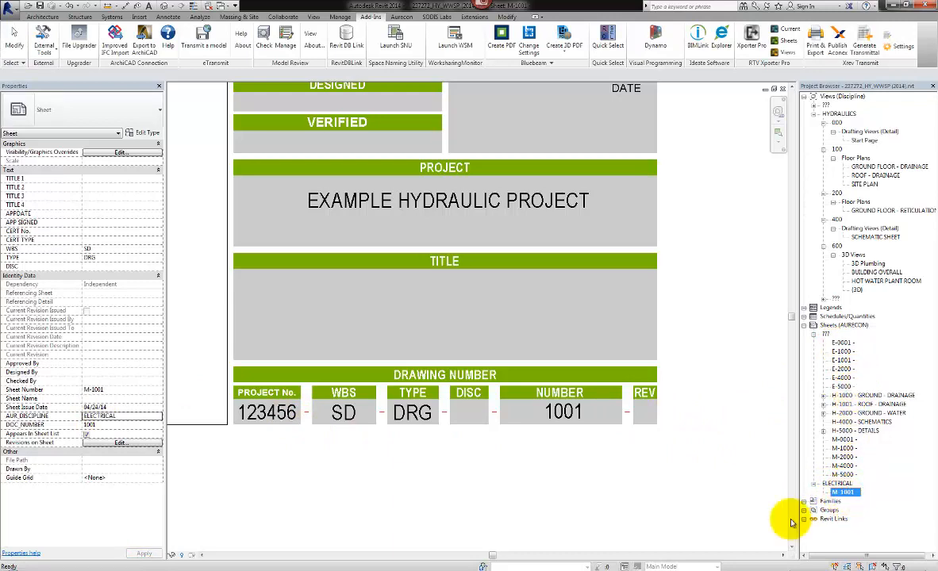
drag(117, 415, 76, 426)
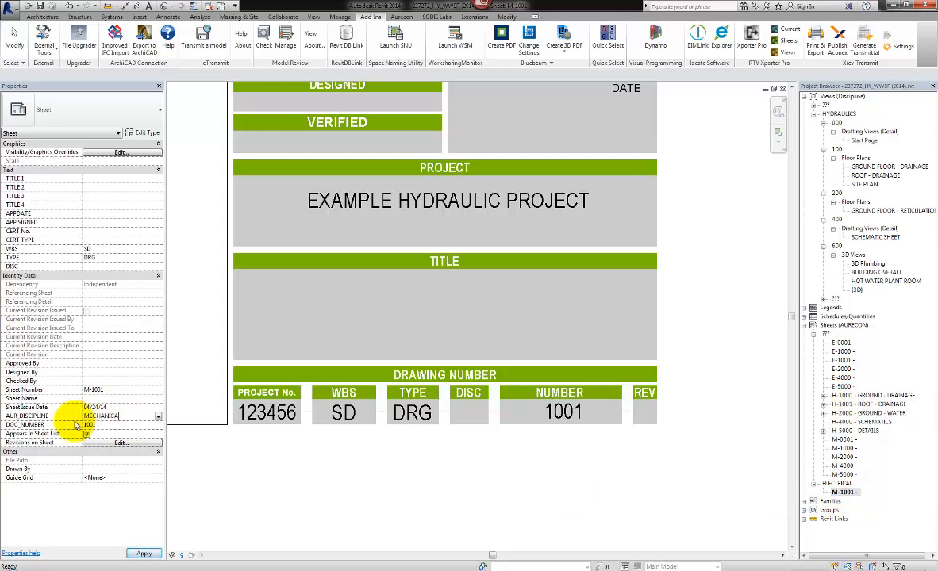
click(855, 494)
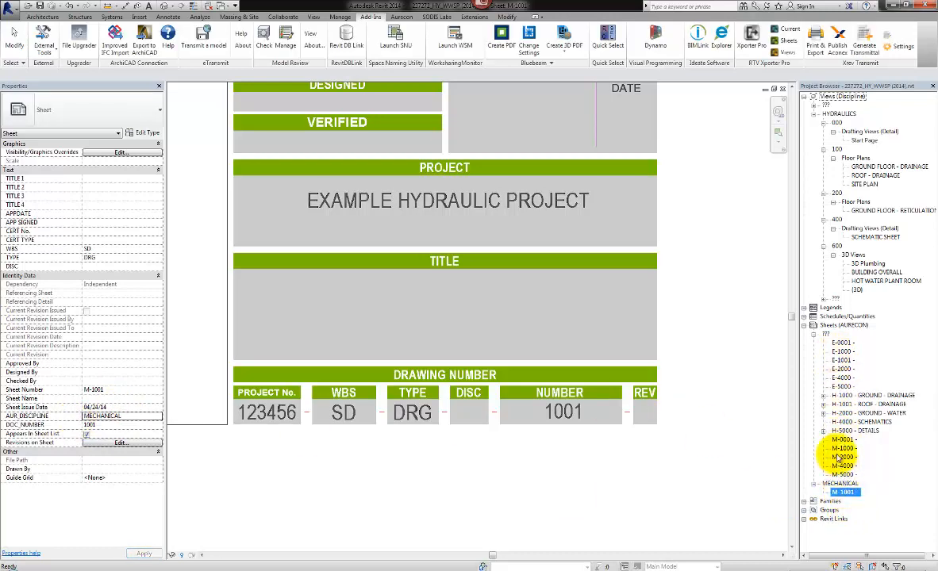
Set AUR_DISCIPLINE to MECHANICAL for sheets M-0001, M-5000 and M-4000
click(845, 476)
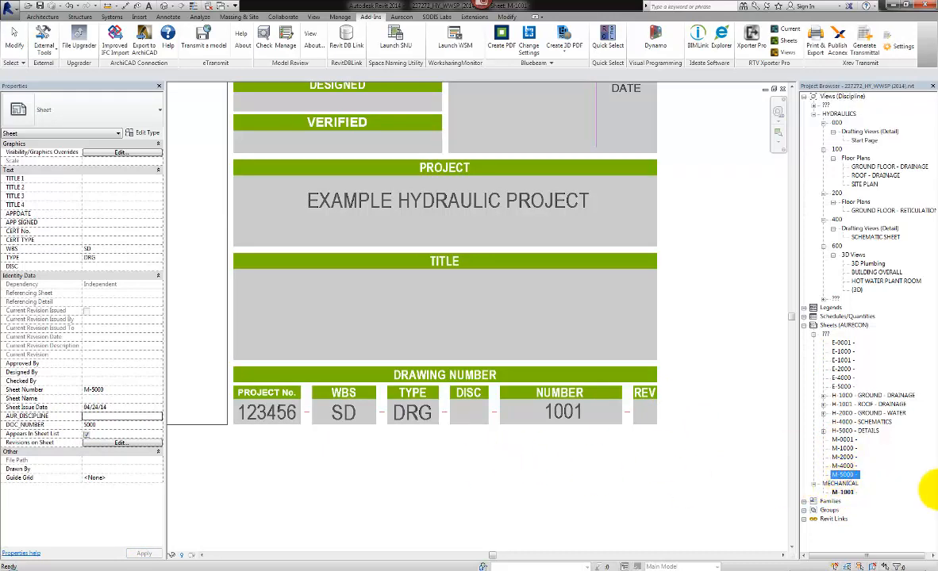
shift+click(838, 442)
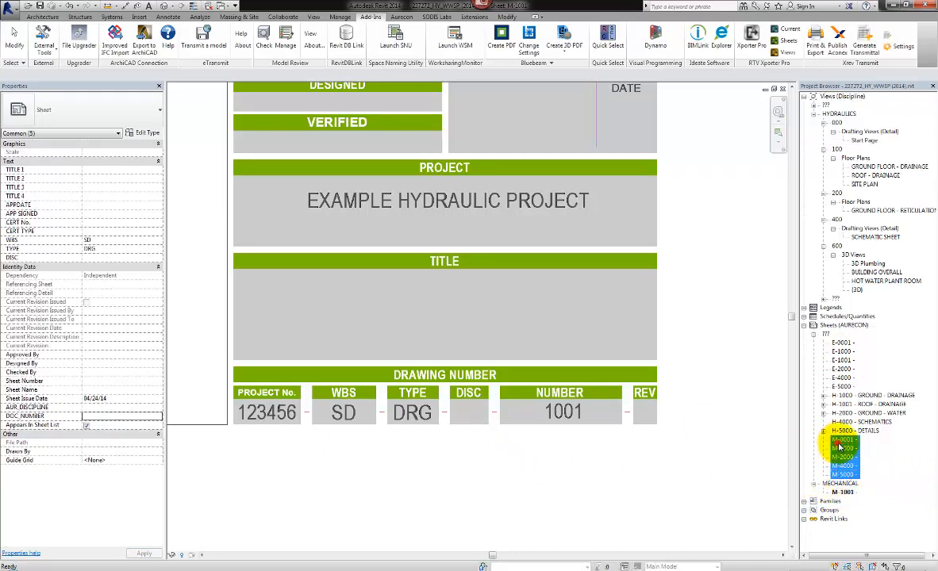
click(158, 407)
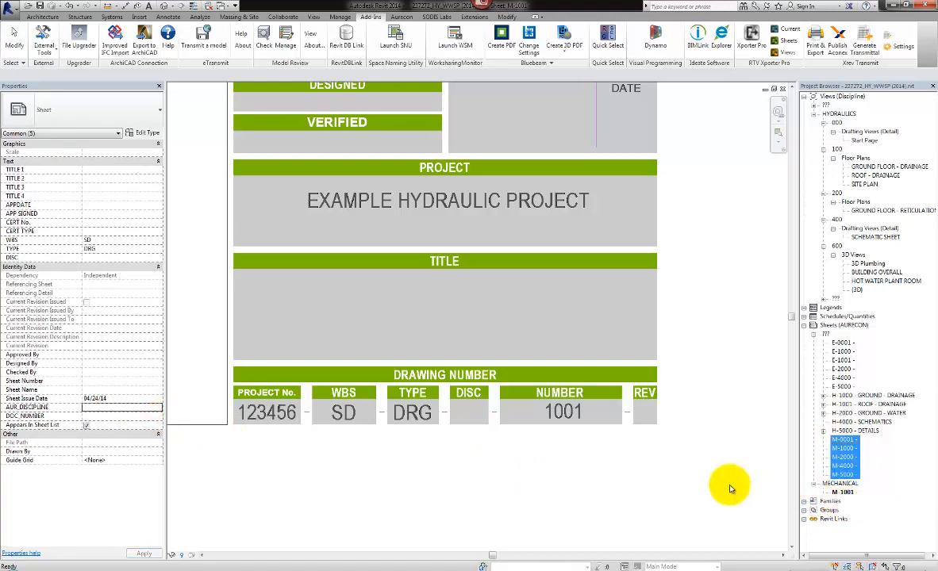
click(843, 439)
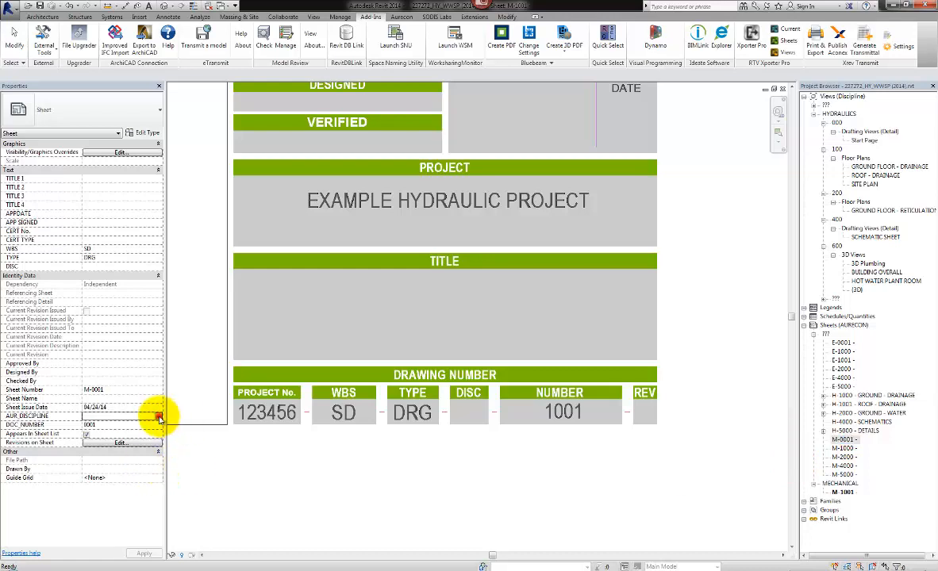
click(159, 416)
click(148, 426)
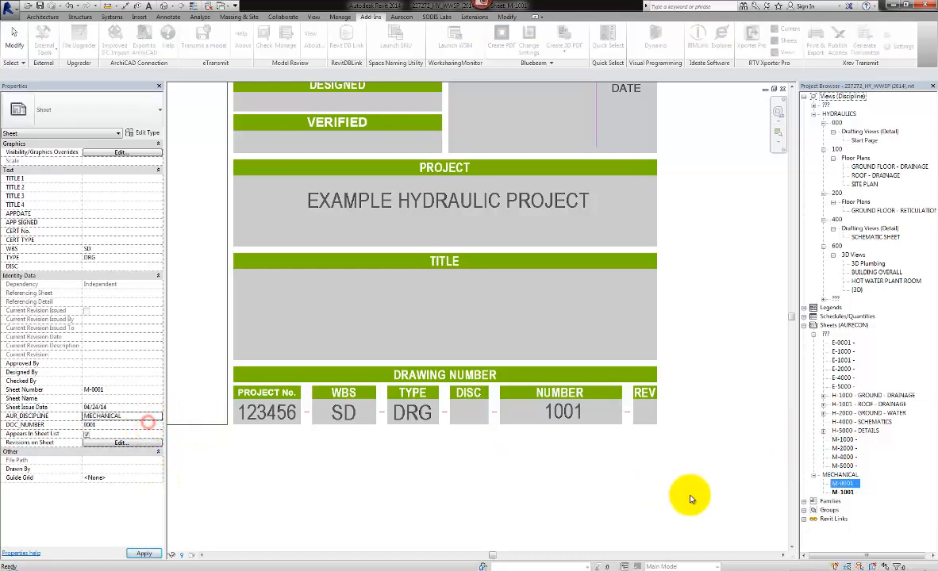
click(841, 467)
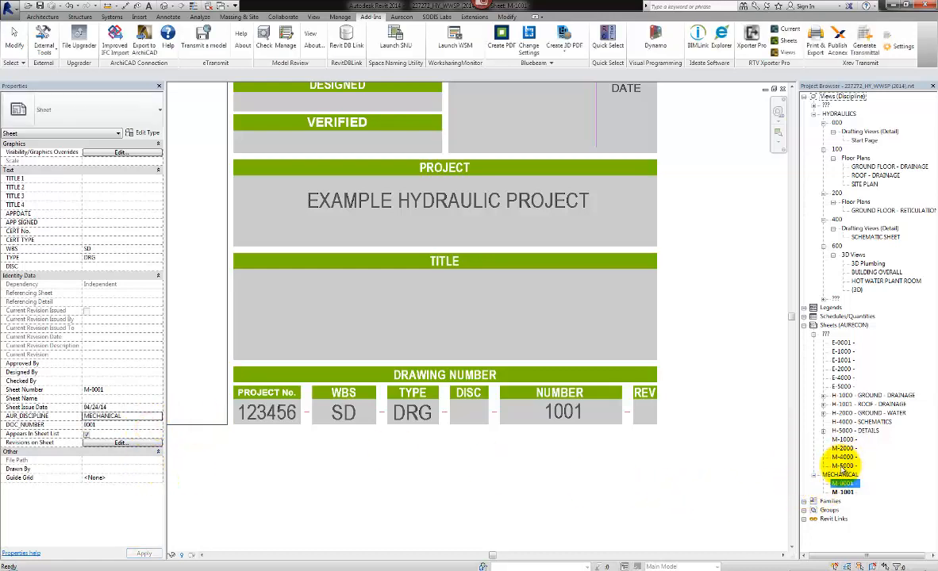
click(158, 417)
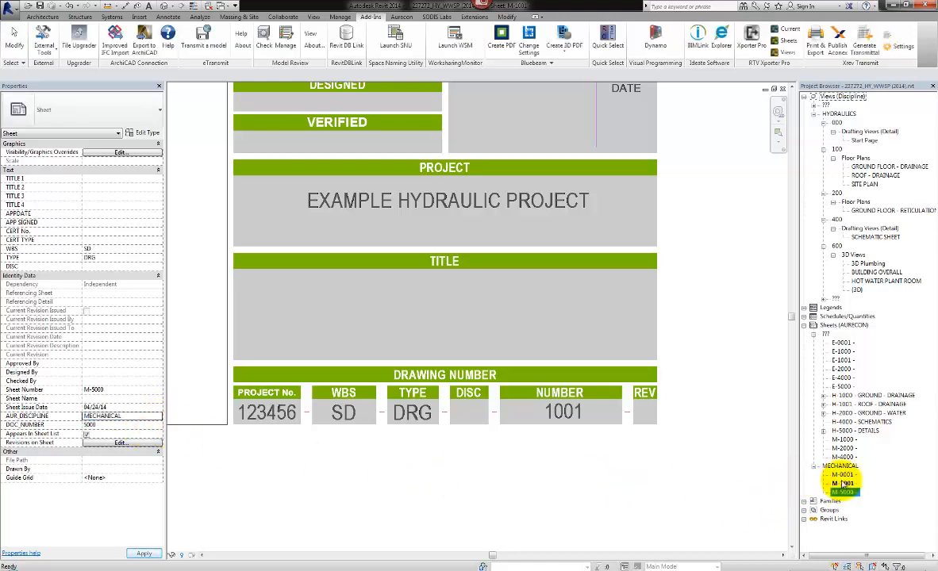
click(843, 457)
click(159, 417)
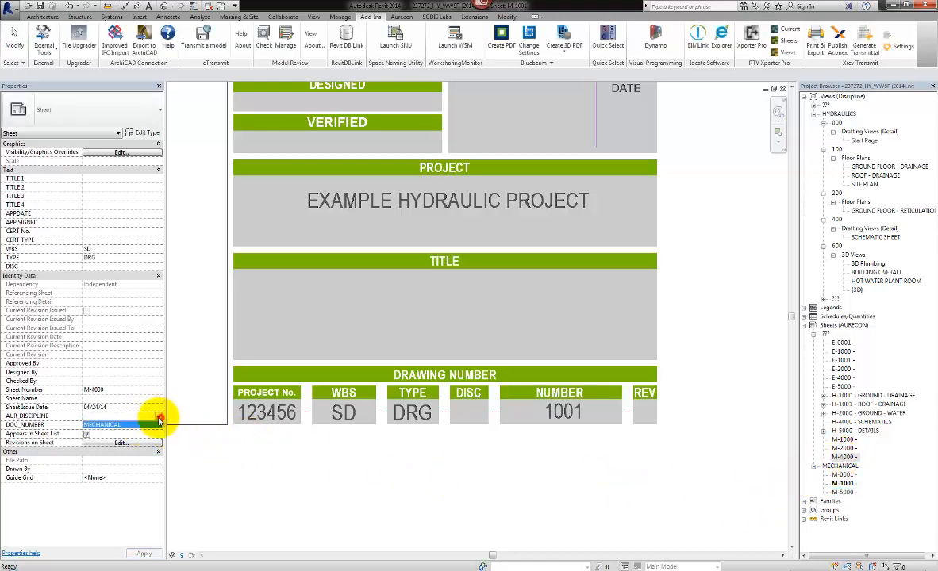
click(137, 426)
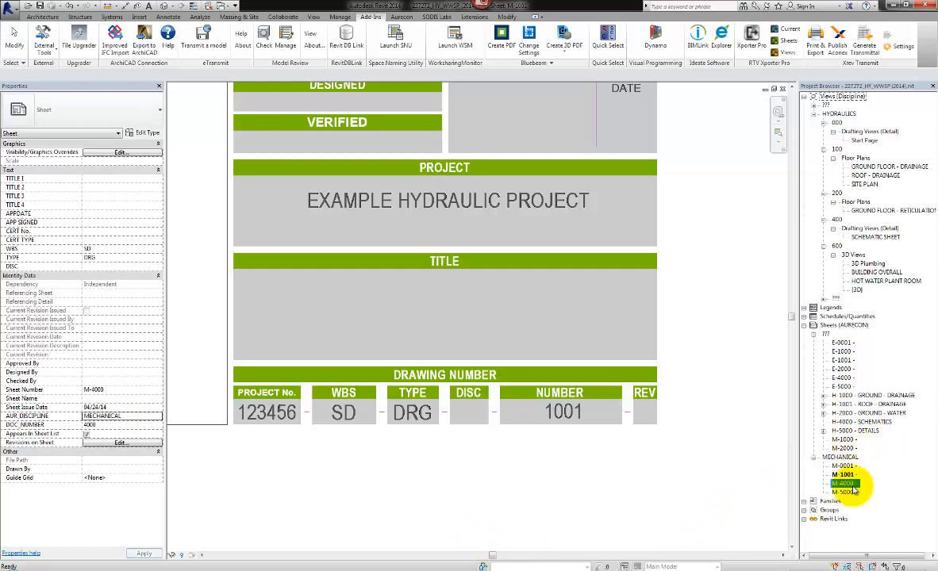
click(708, 234)
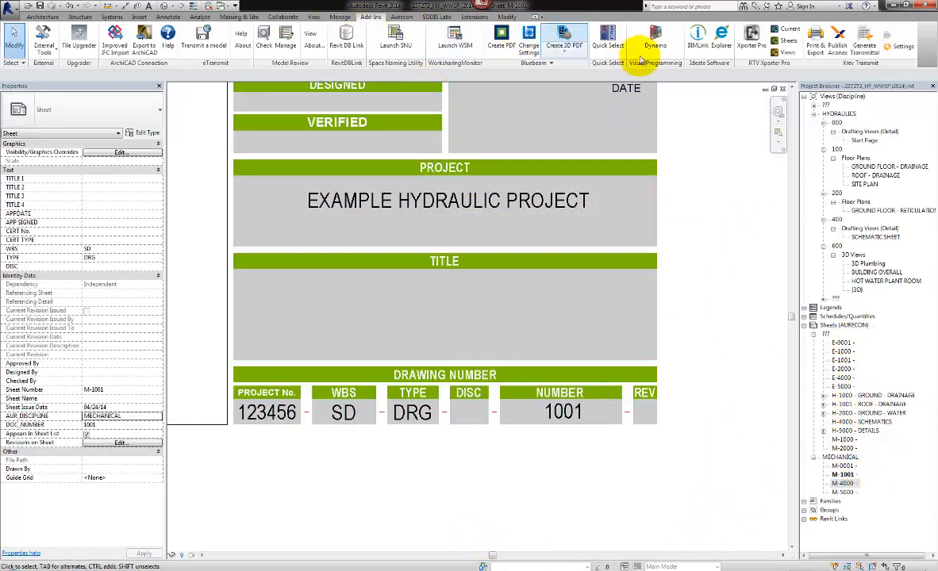
Add AUR_DISCIPLINE to the SHEET TO DOC NUMBER link's properties in BIMLink
click(692, 46)
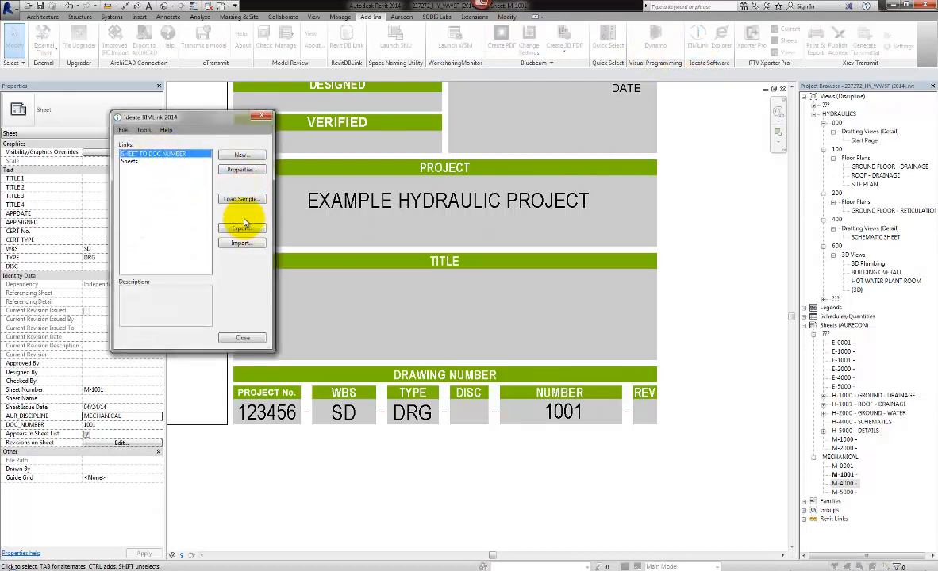
click(242, 172)
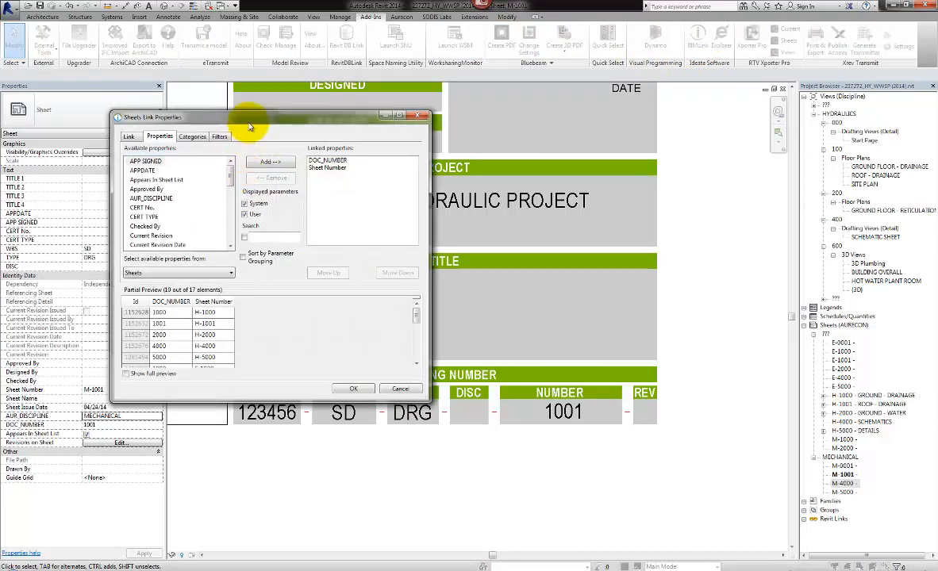
drag(247, 122, 435, 142)
click(341, 213)
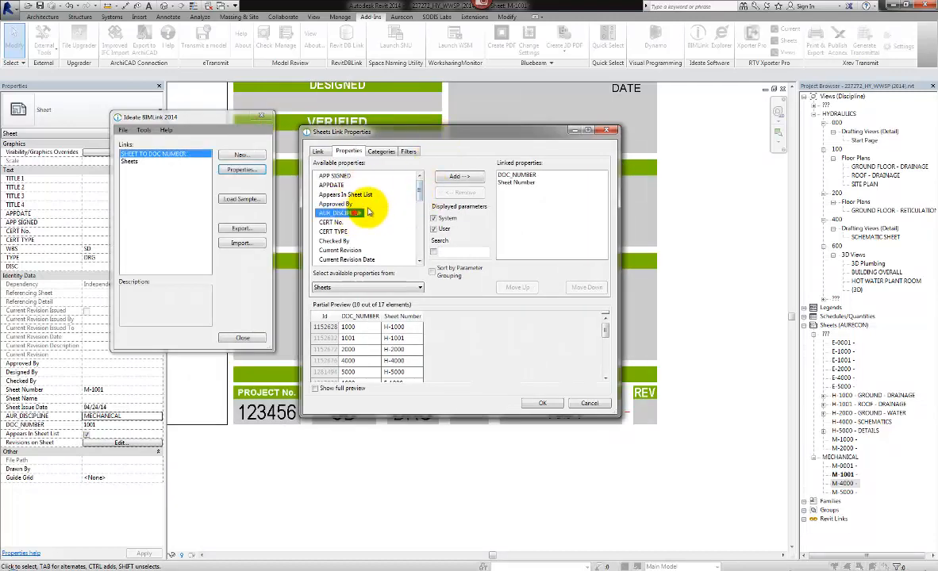
click(459, 176)
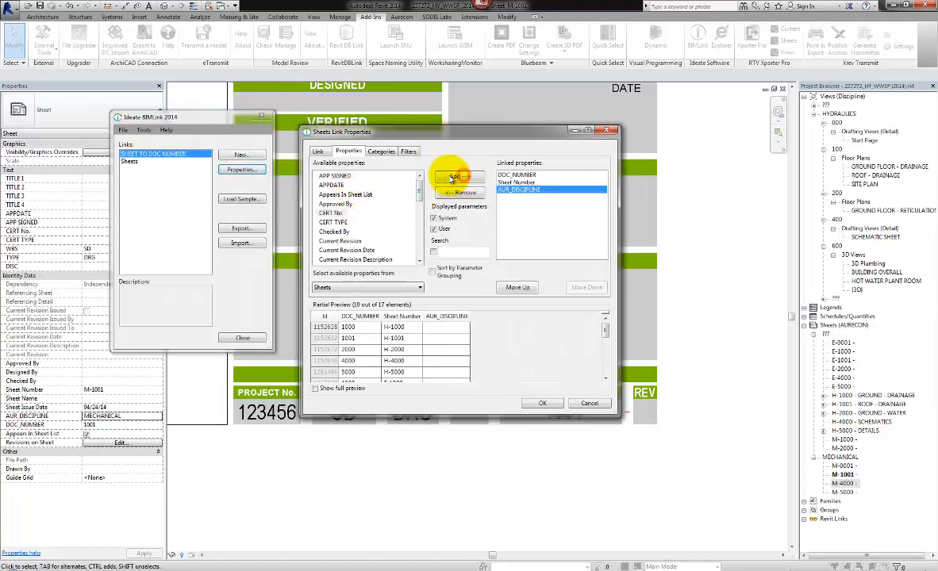
click(534, 402)
Export the link to SHEET TO DOC NUMBER.xlsx, overwriting the worksheet, and open it in Excel
click(242, 243)
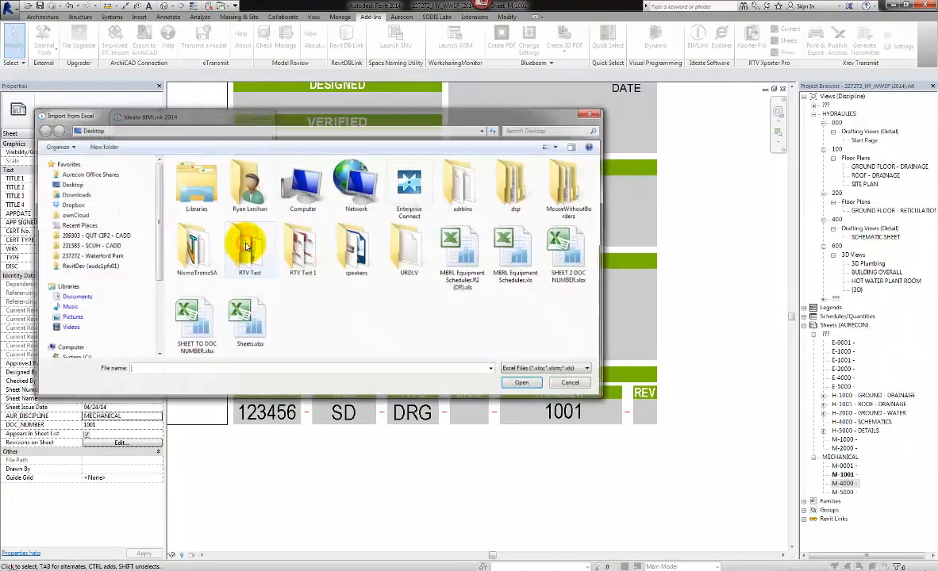
click(573, 384)
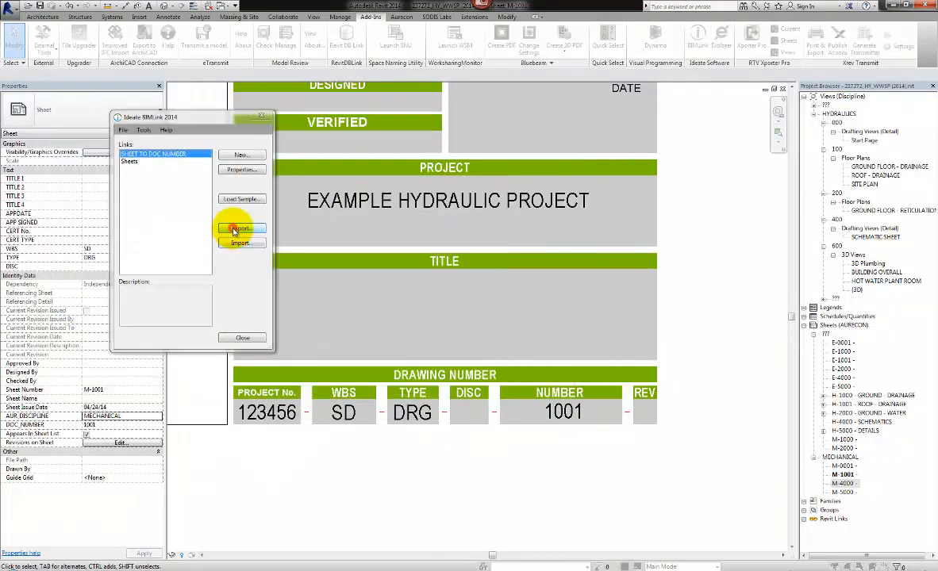
click(241, 230)
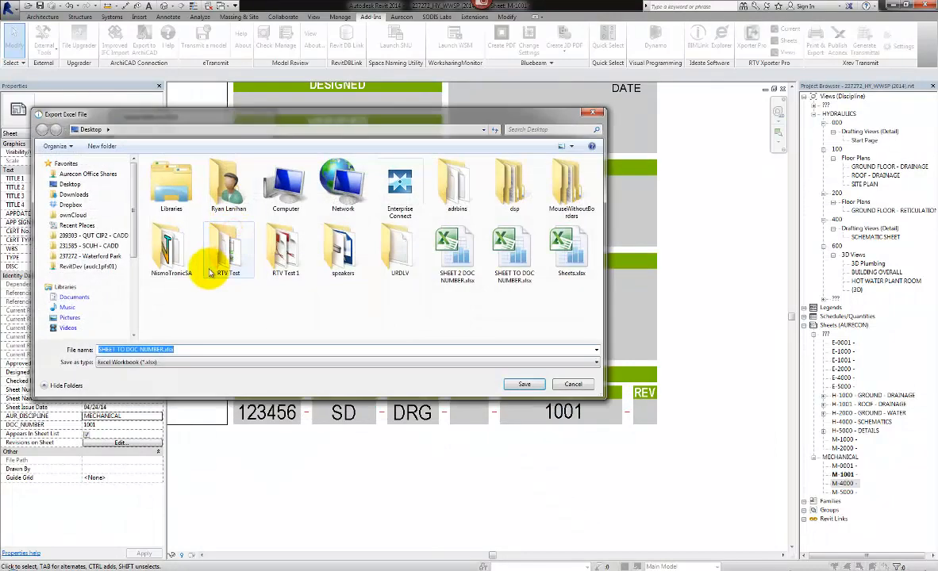
click(524, 384)
click(371, 277)
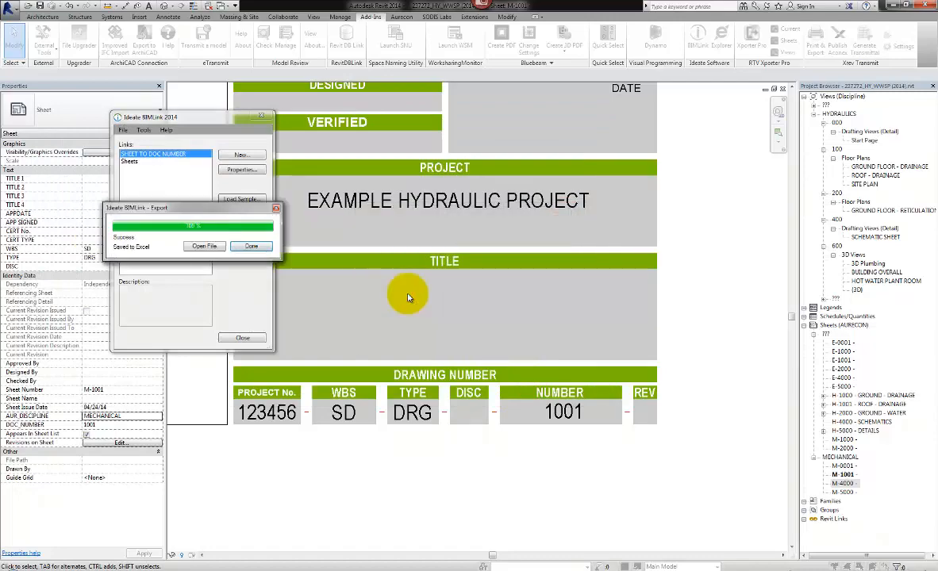
click(203, 246)
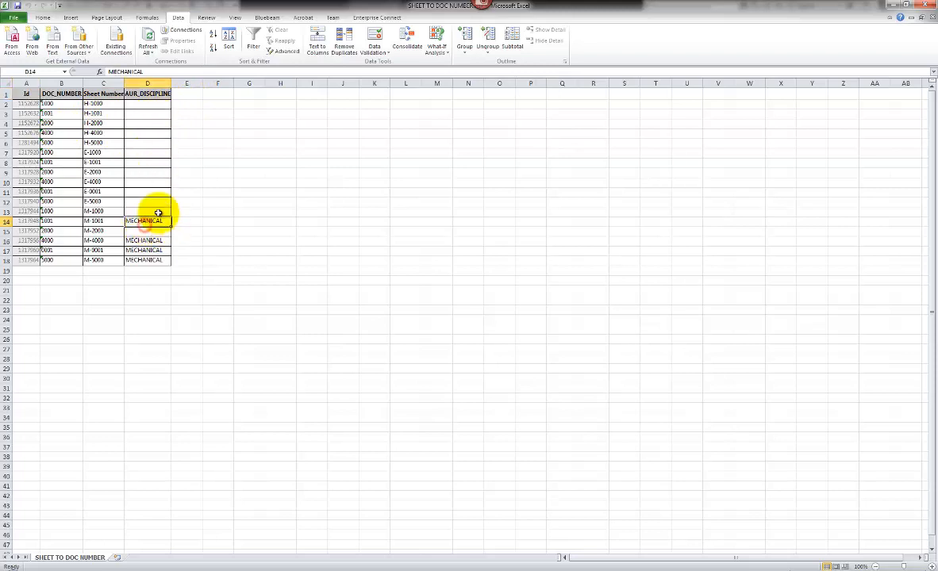
Fill MECHANICAL into rows D13 and D15, and ELECTRICAL into D7 through D12
mouse_move(171, 225)
mouse_down()
mouse_move(172, 235)
mouse_move(169, 209)
mouse_up()
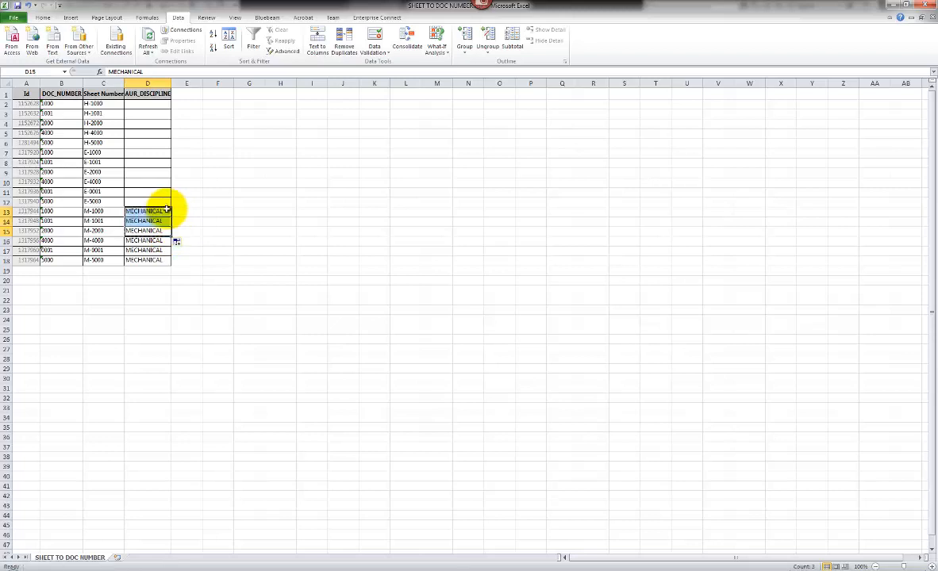
click(144, 154)
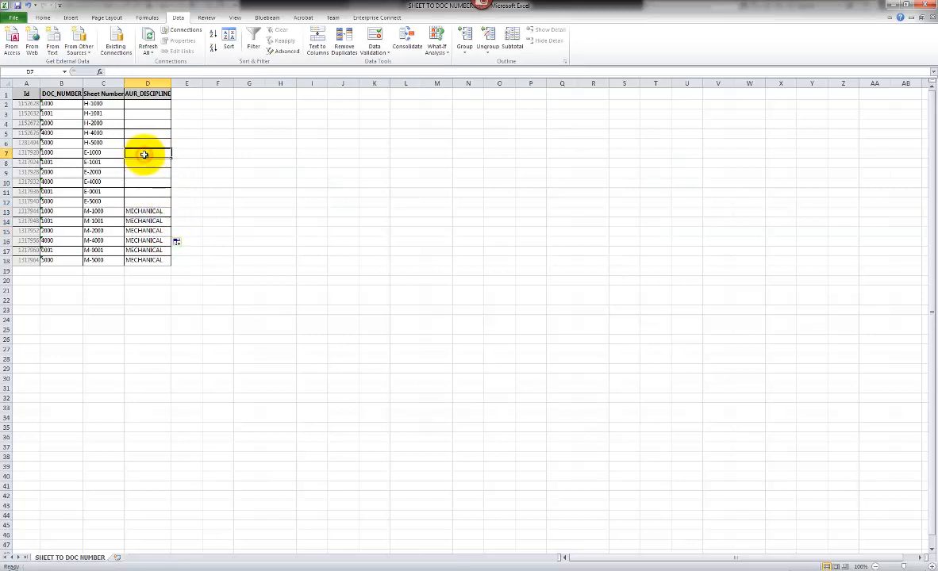
text(ELECTRICAL)
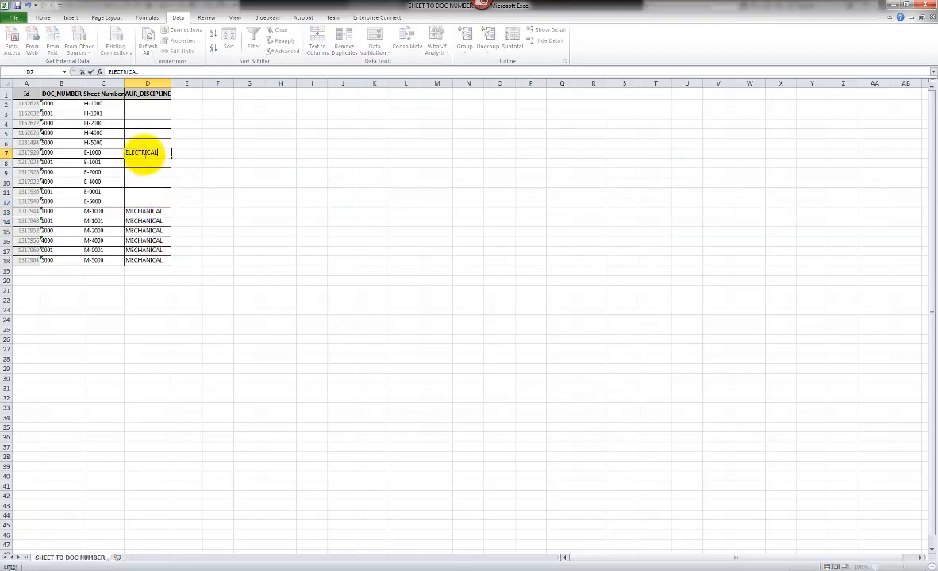
key(Return)
drag(172, 157, 171, 202)
Fill HYDRAULICS into D2 through D6 and close the workbook
click(141, 107)
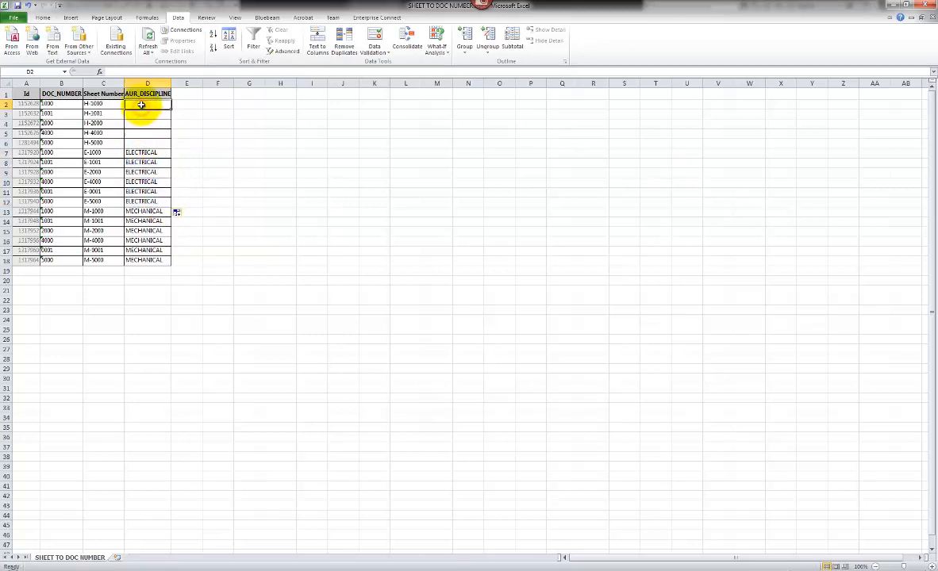
double_click(142, 104)
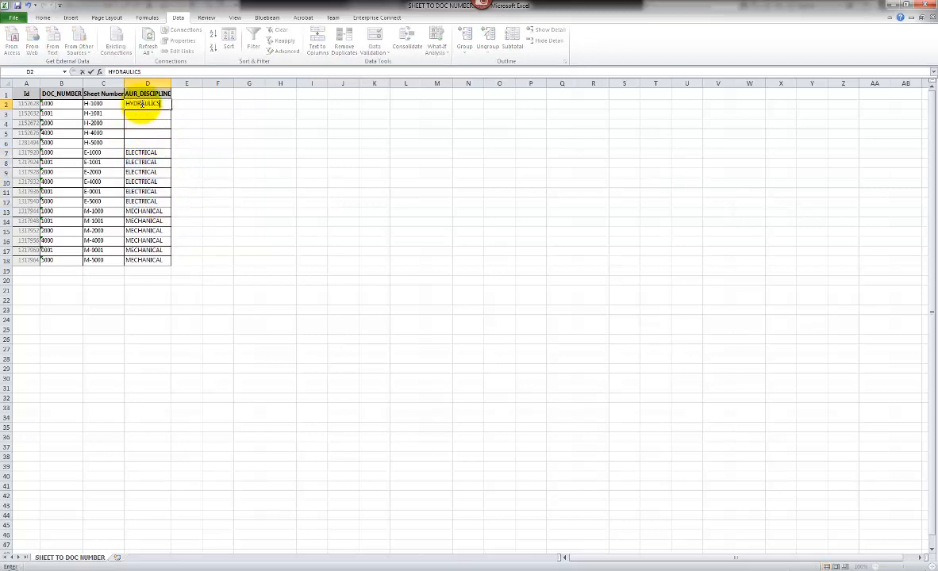
key(Return)
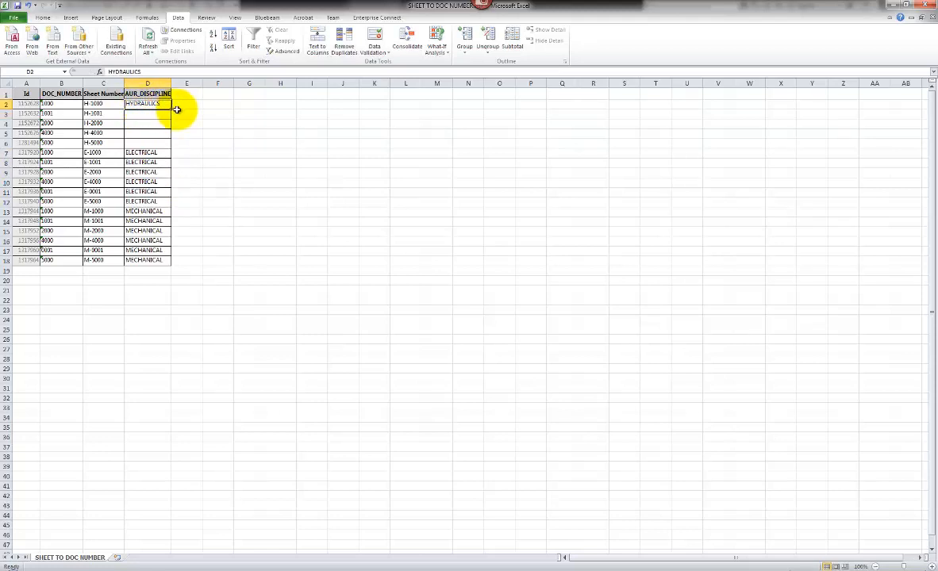
drag(171, 110, 159, 144)
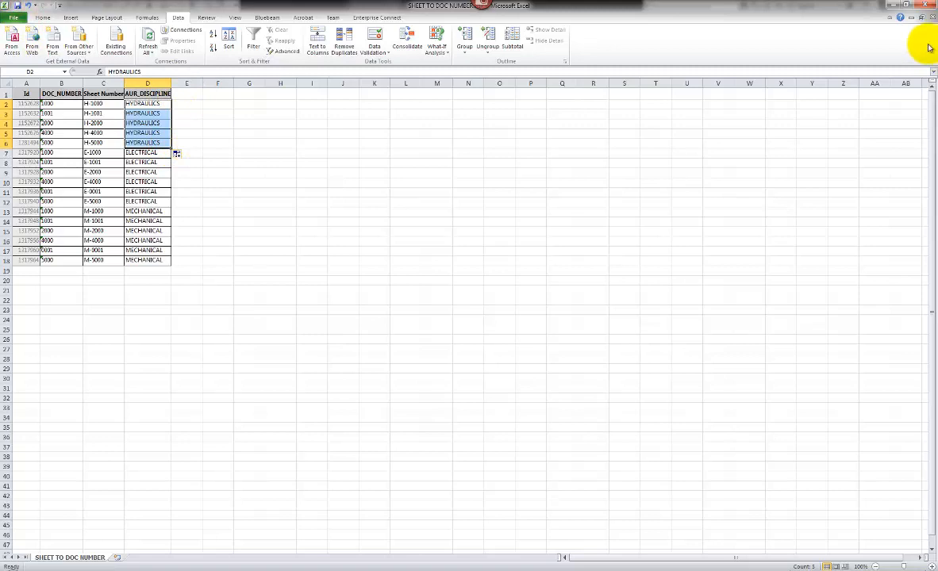
click(921, 17)
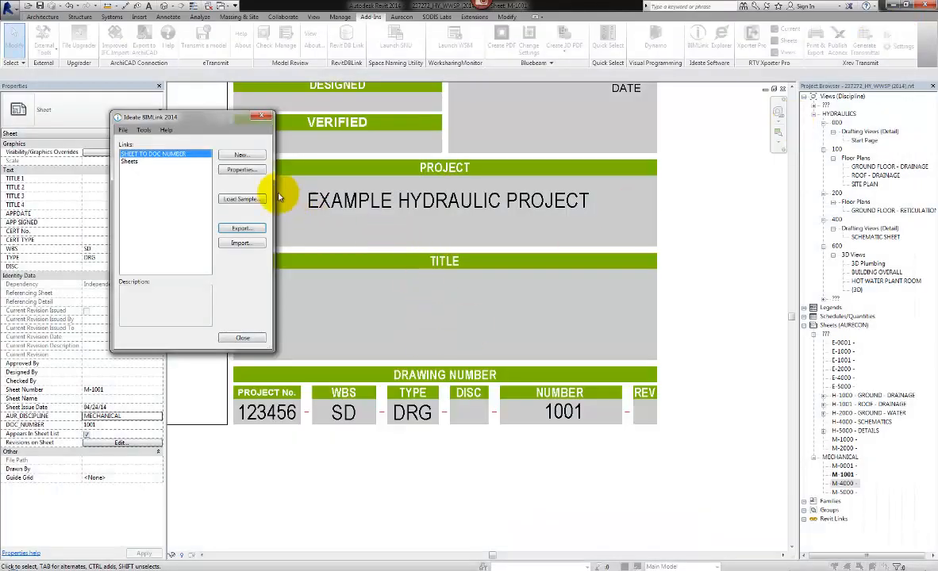
Import the SHEET TO DOC NUMBER worksheet from SHEET TO DOC NUMBER.xlsx through BIMLink, then close the manager
click(241, 243)
click(197, 317)
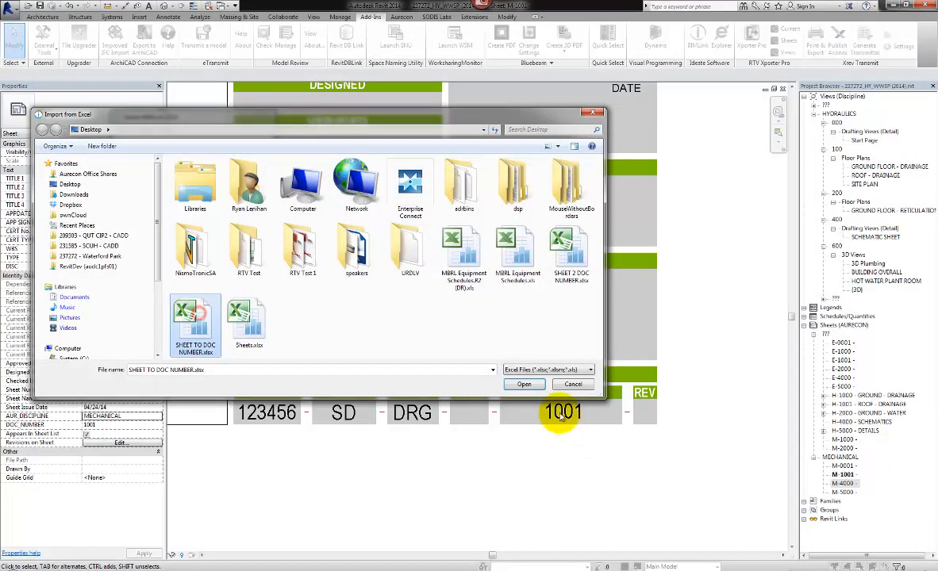
click(524, 385)
click(141, 192)
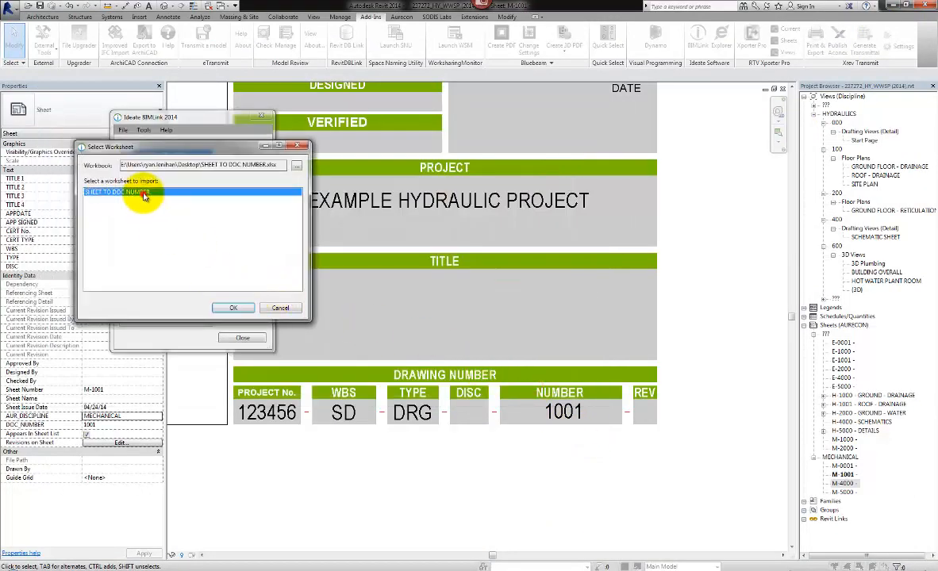
click(222, 307)
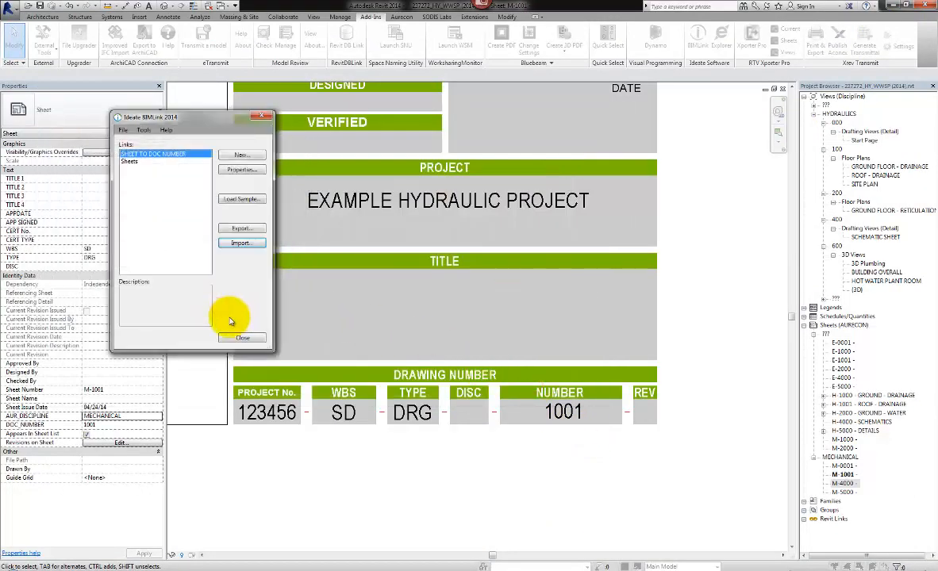
click(360, 388)
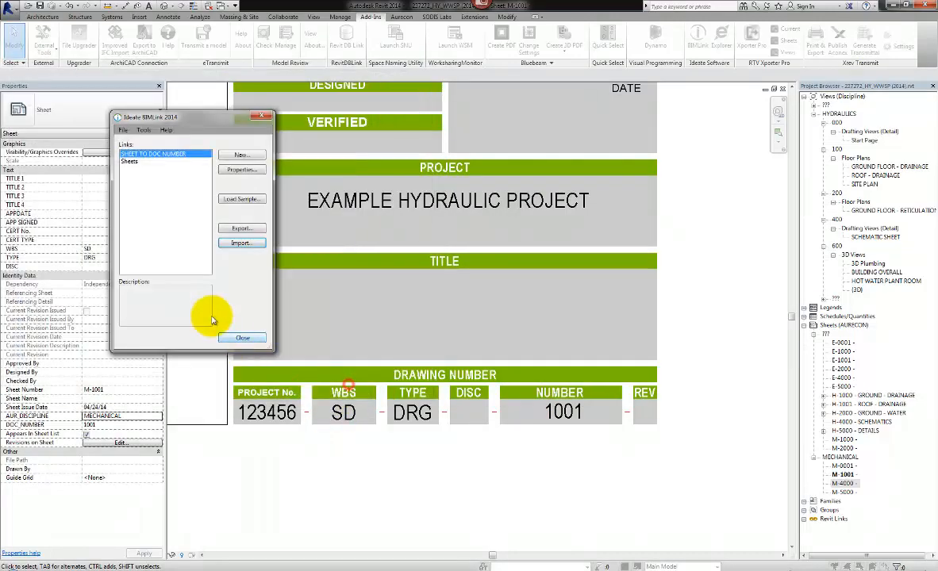
click(238, 336)
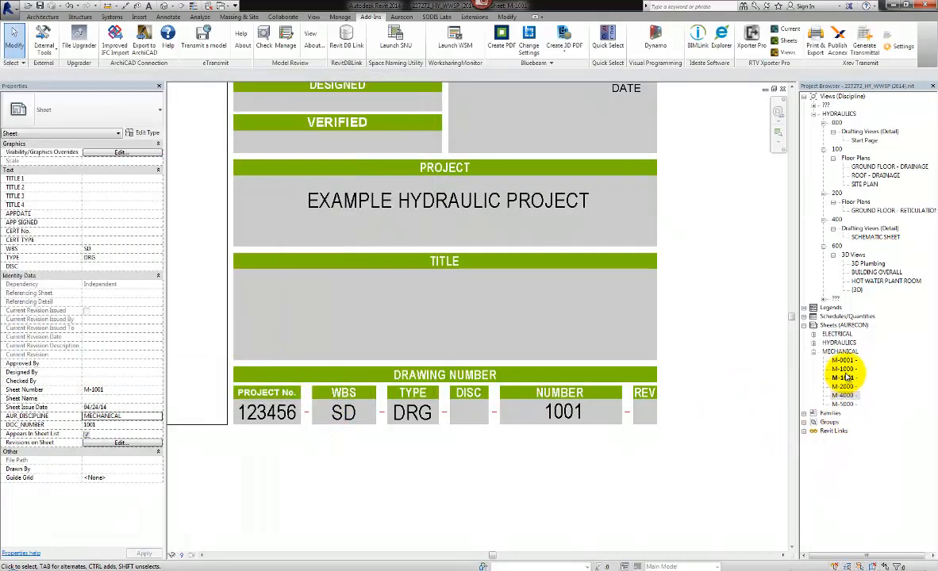
Expand the HYDRAULICS and ELECTRICAL sheet groups in the Project Browser, then clear the selection
click(814, 343)
click(813, 335)
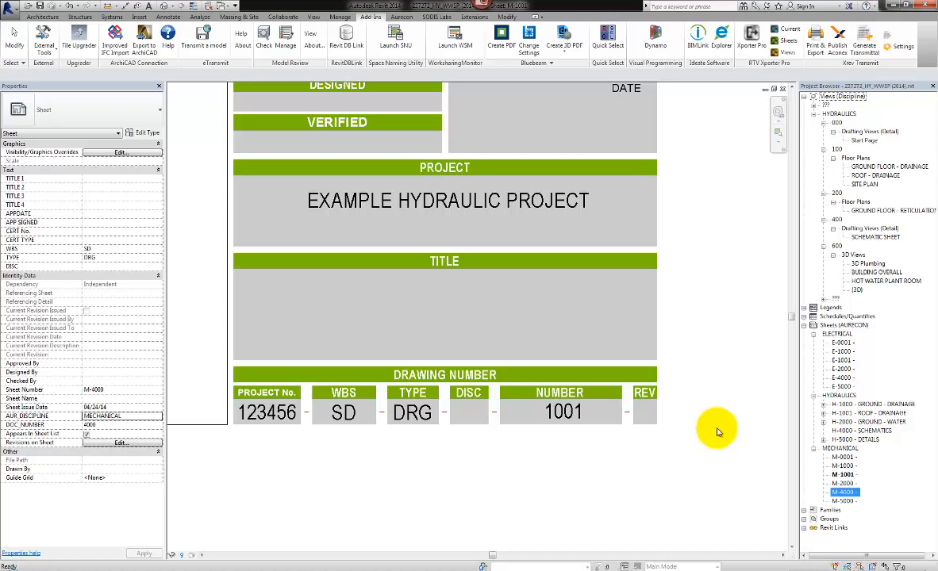
click(746, 353)
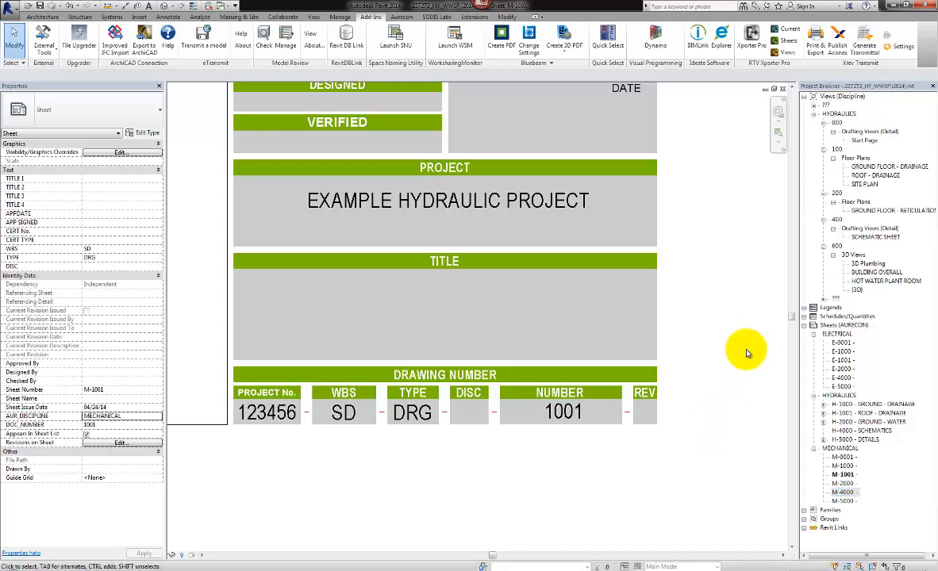